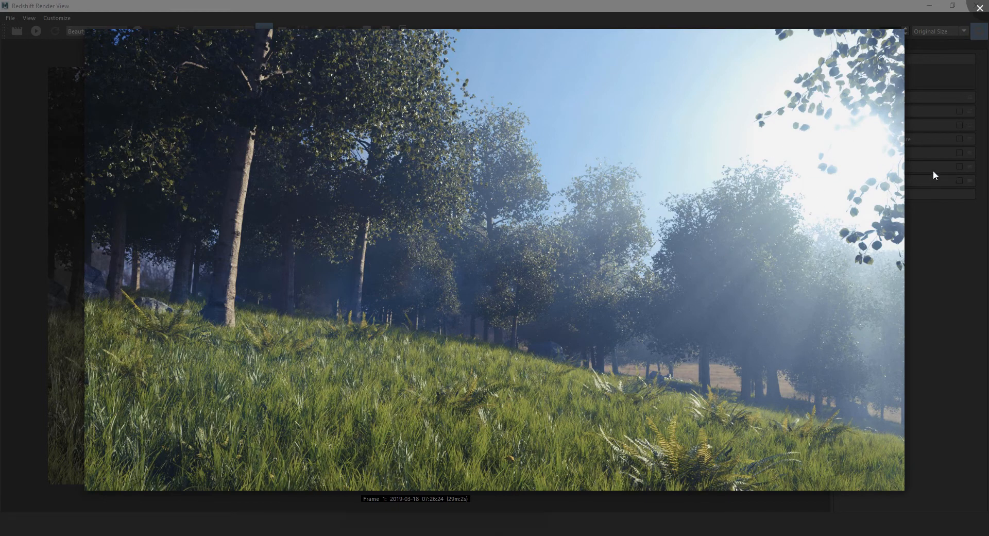
# Compare the graded render with its darker ungraded version, then close Picasa Photo Viewer
pyautogui.press('Left')
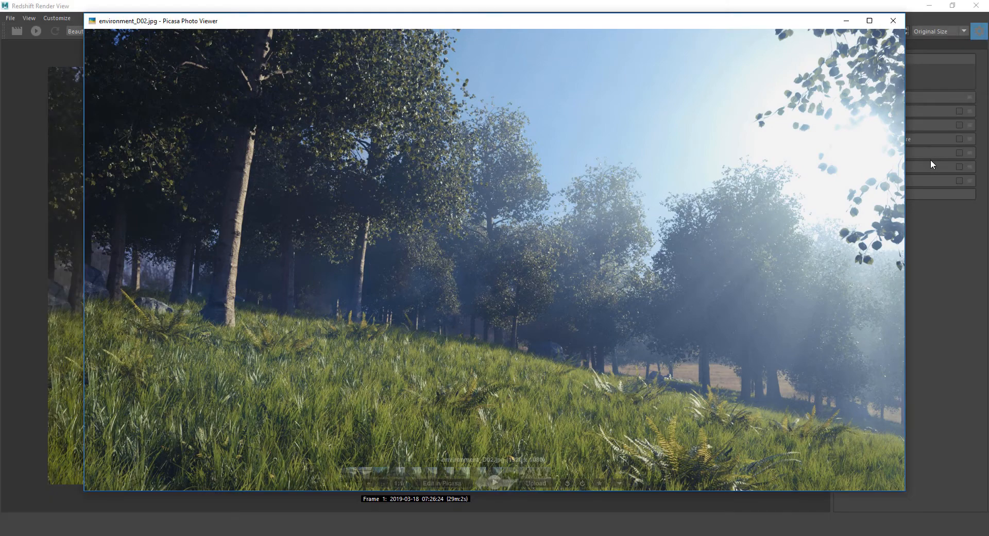
pyautogui.click(890, 19)
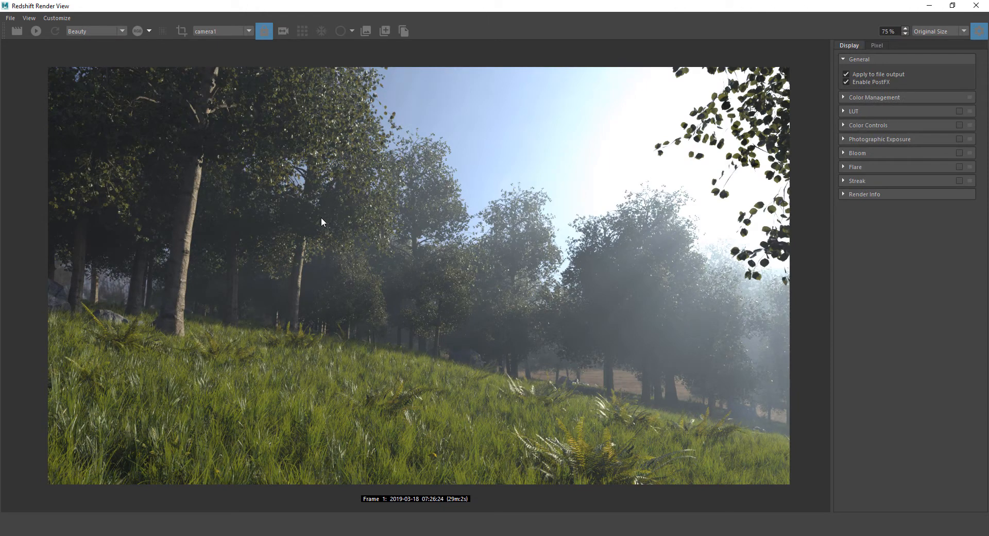
pyautogui.click(979, 31)
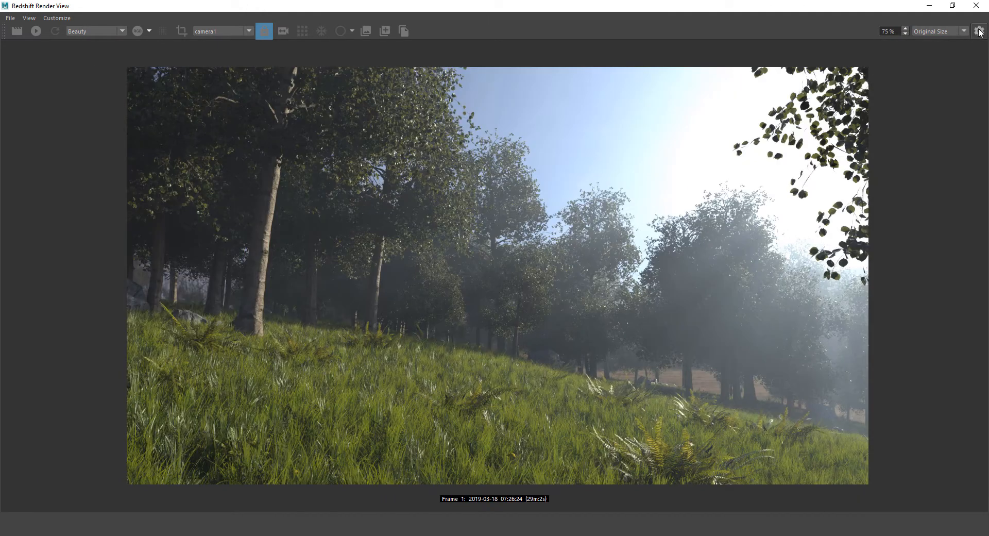
pyautogui.click(978, 31)
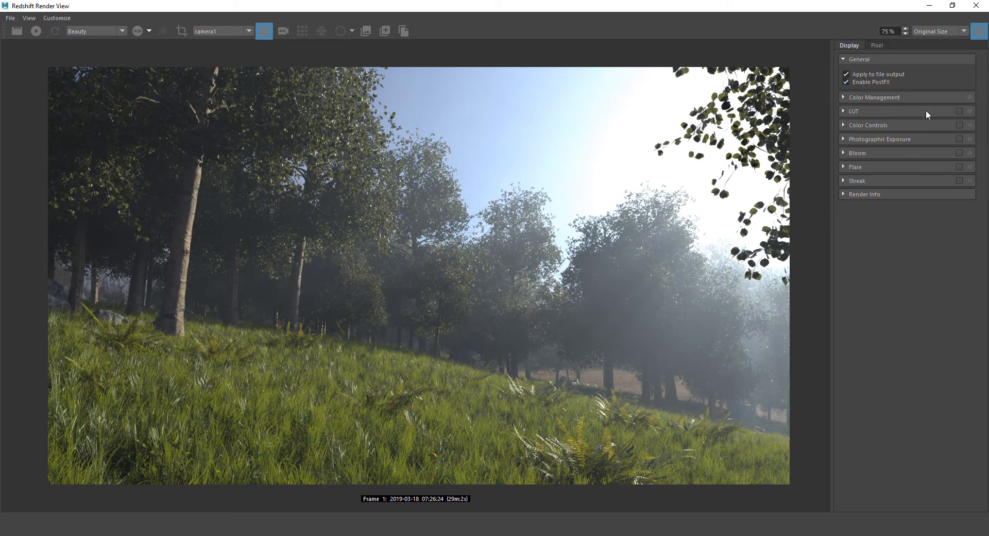
pyautogui.click(846, 82)
pyautogui.click(846, 83)
# Keep Custom Gamma as the Color Management display mode and expand the LUT section
pyautogui.click(843, 97)
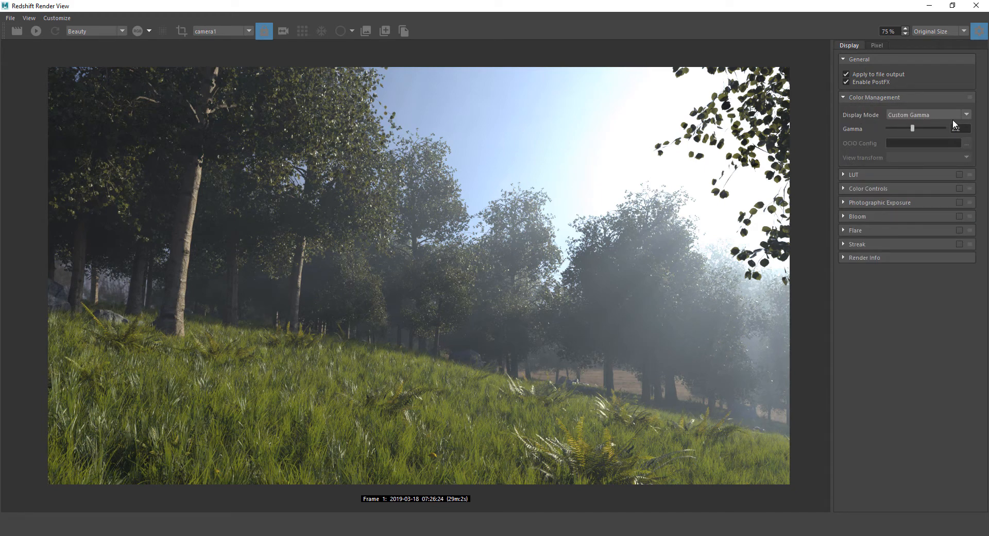
pyautogui.click(966, 114)
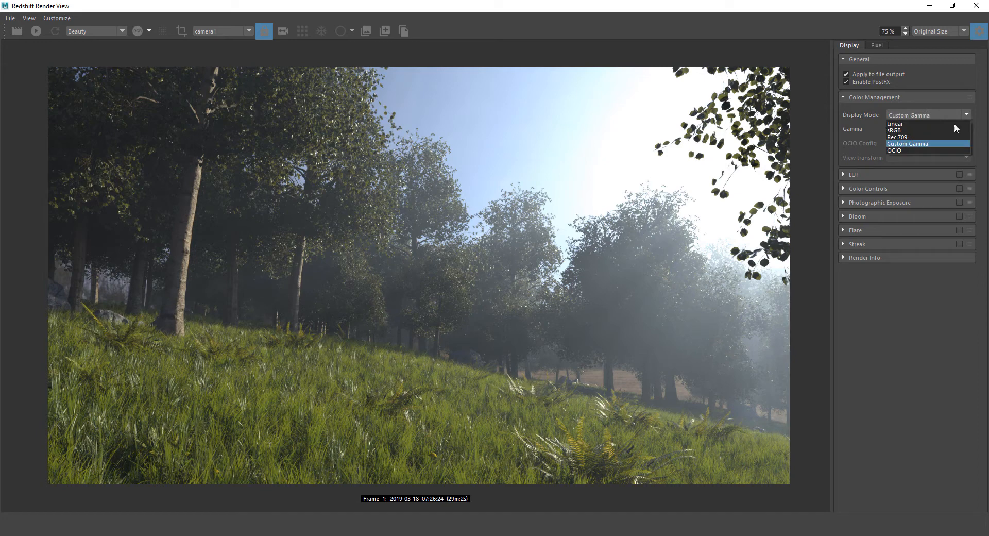
pyautogui.click(909, 145)
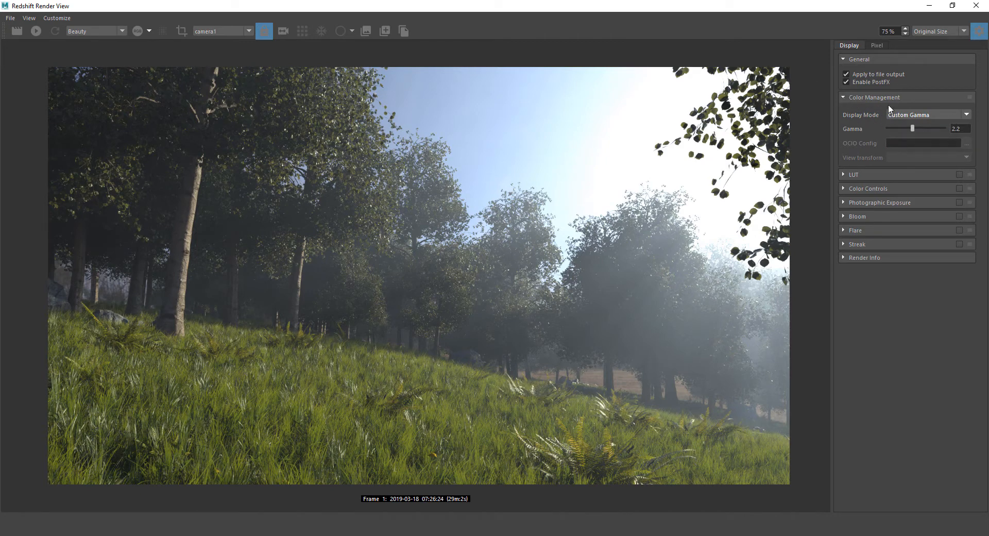
pyautogui.click(843, 96)
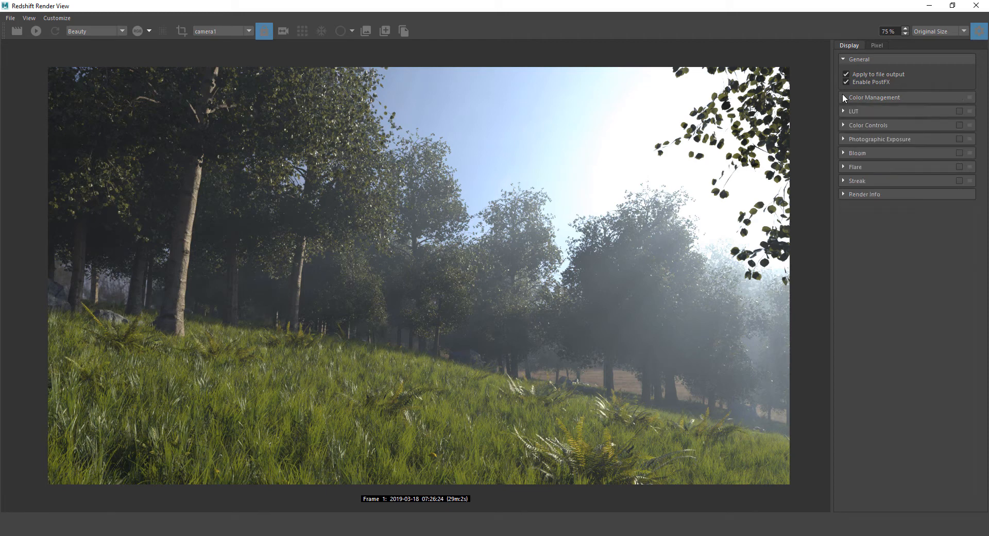
pyautogui.click(843, 110)
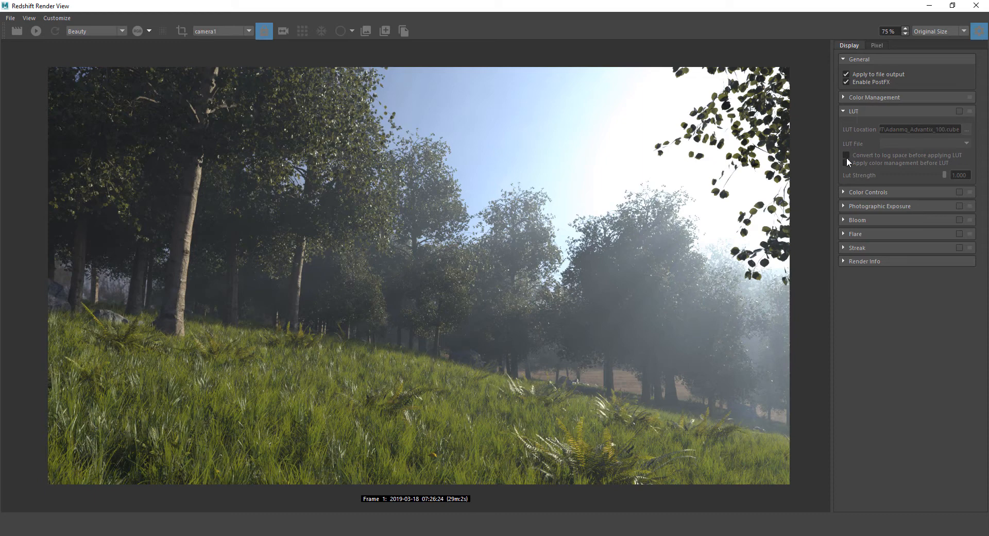
# Enable the LUT and browse its file chooser into the No Country for Old Men (2007) folder
pyautogui.click(958, 111)
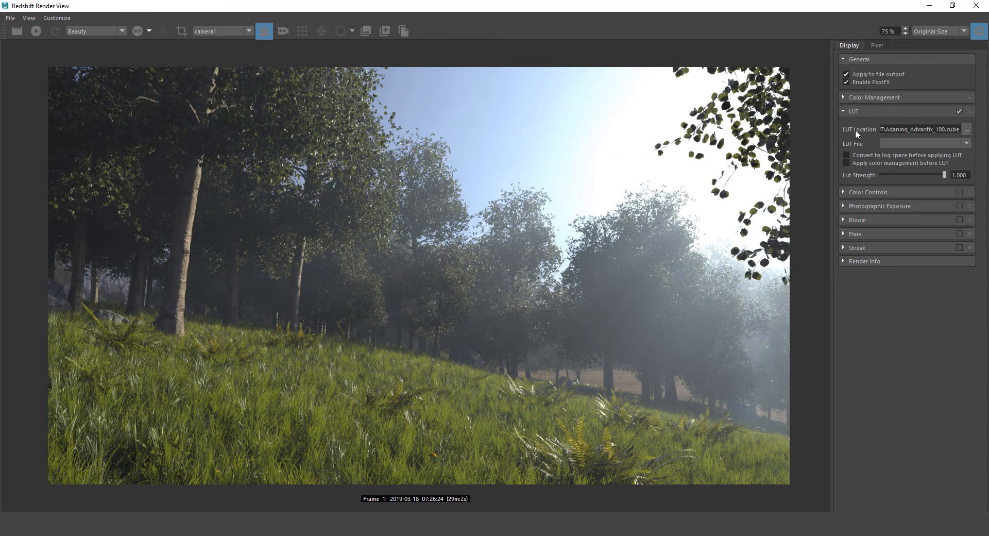
pyautogui.click(966, 129)
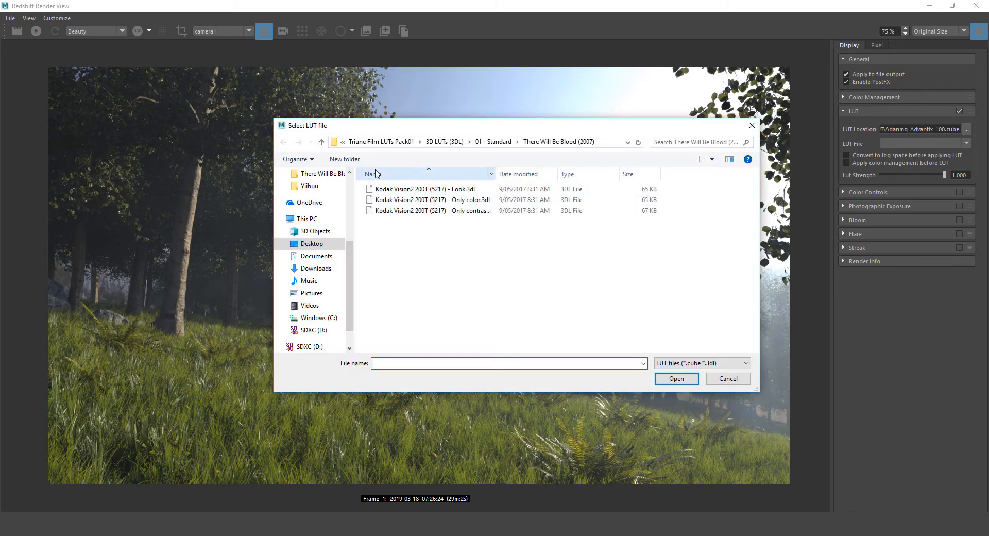
pyautogui.click(320, 143)
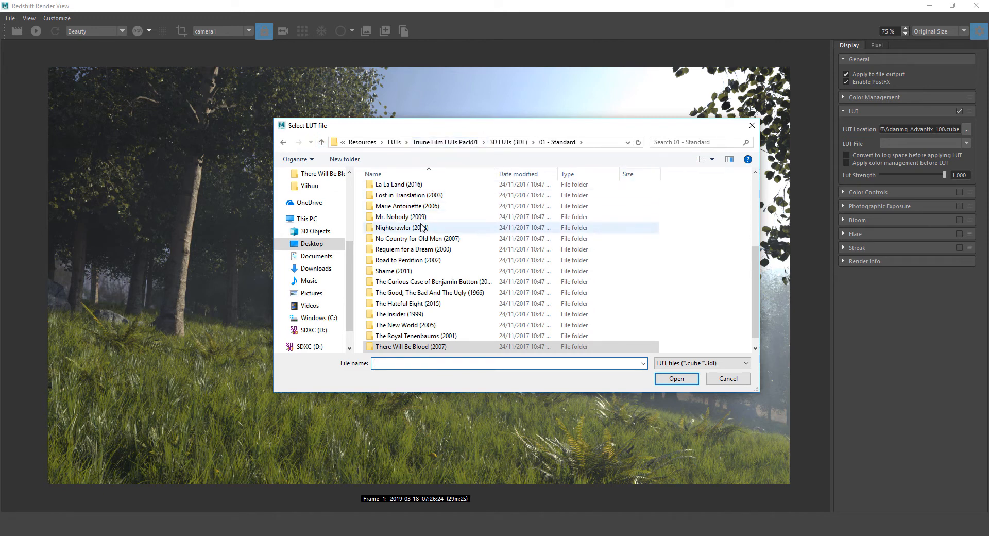
pyautogui.scroll(-1, 438, 291)
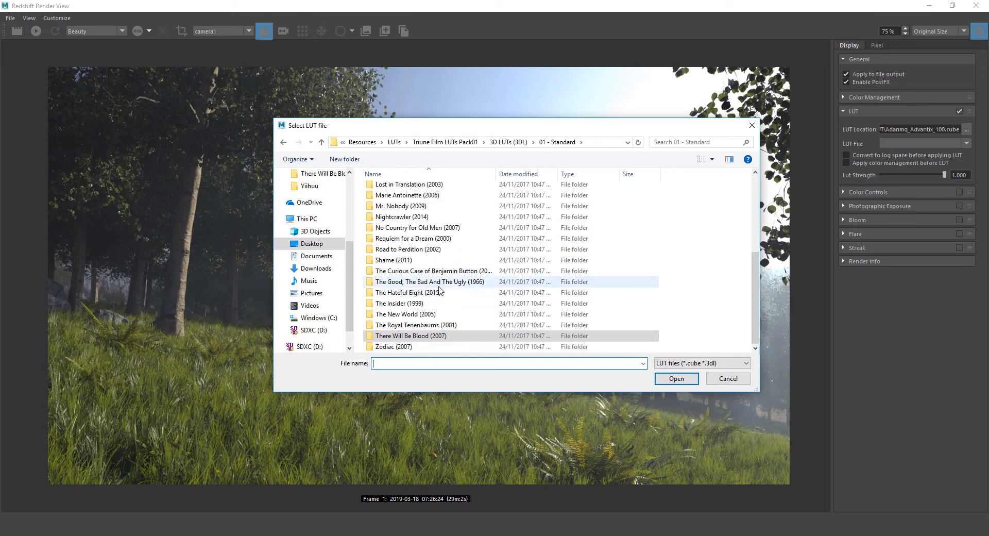
pyautogui.click(394, 346)
pyautogui.click(392, 334)
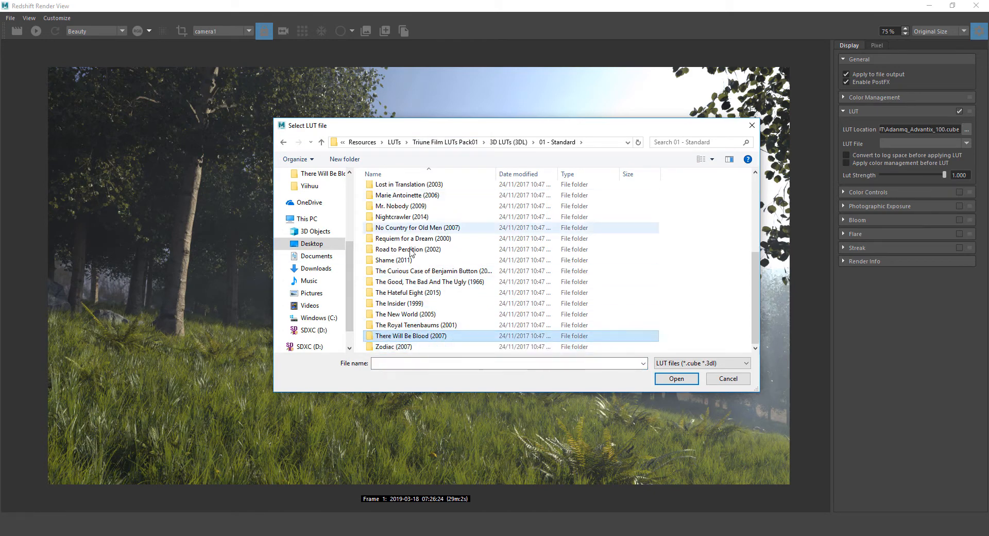
pyautogui.scroll(2, 401, 286)
pyautogui.click(401, 286)
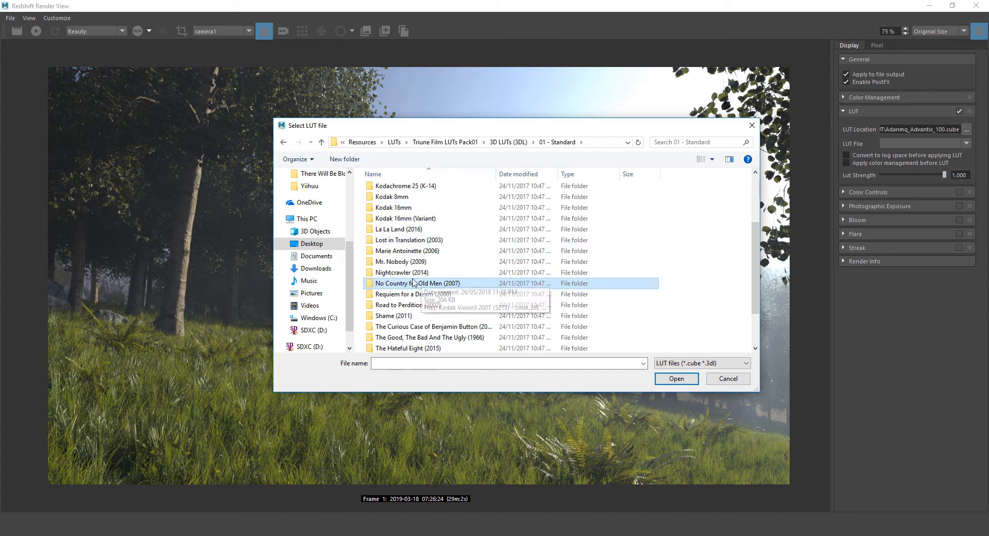
pyautogui.doubleClick(408, 286)
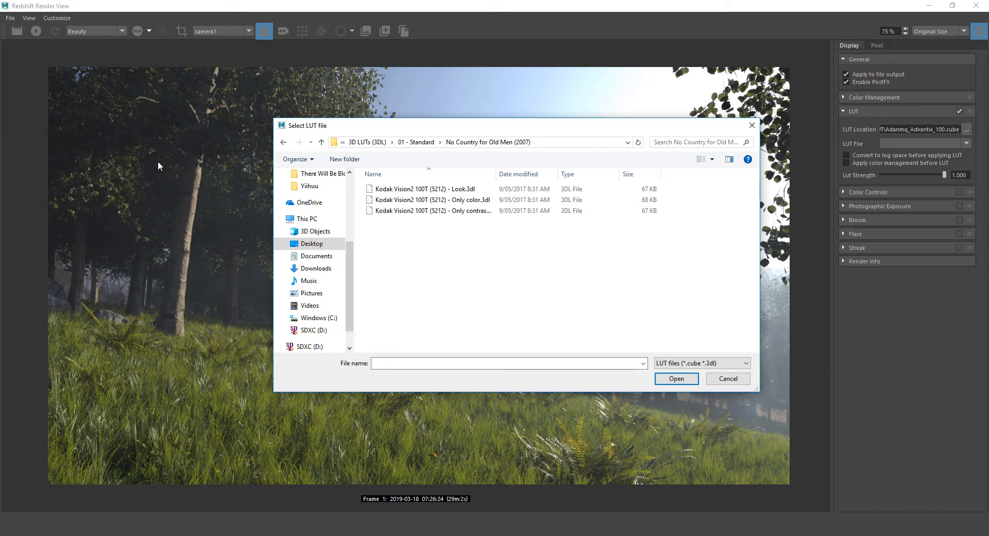
# Load the Kodak Vision2 100T (5212) Look LUT with color management applied before it, comparing strengths
pyautogui.click(472, 190)
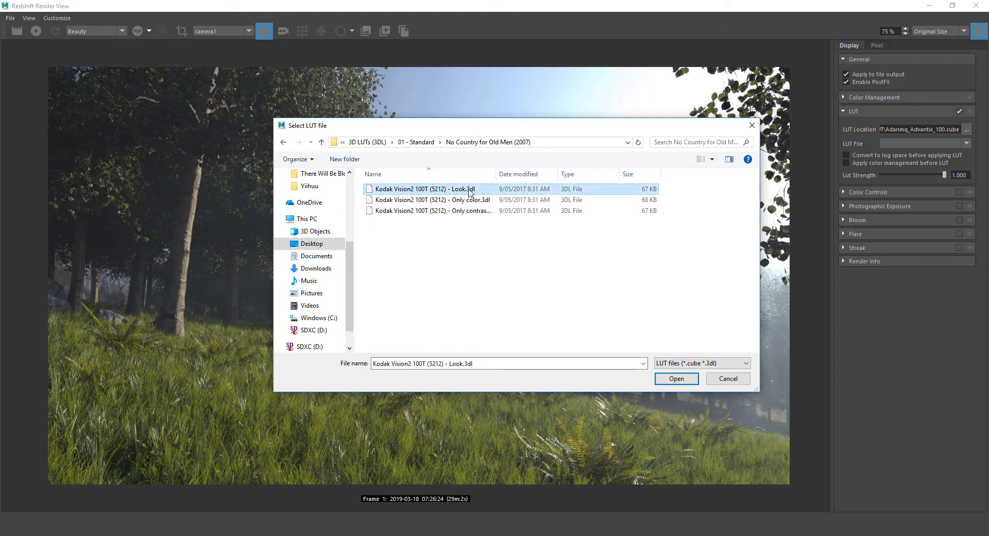
pyautogui.click(671, 380)
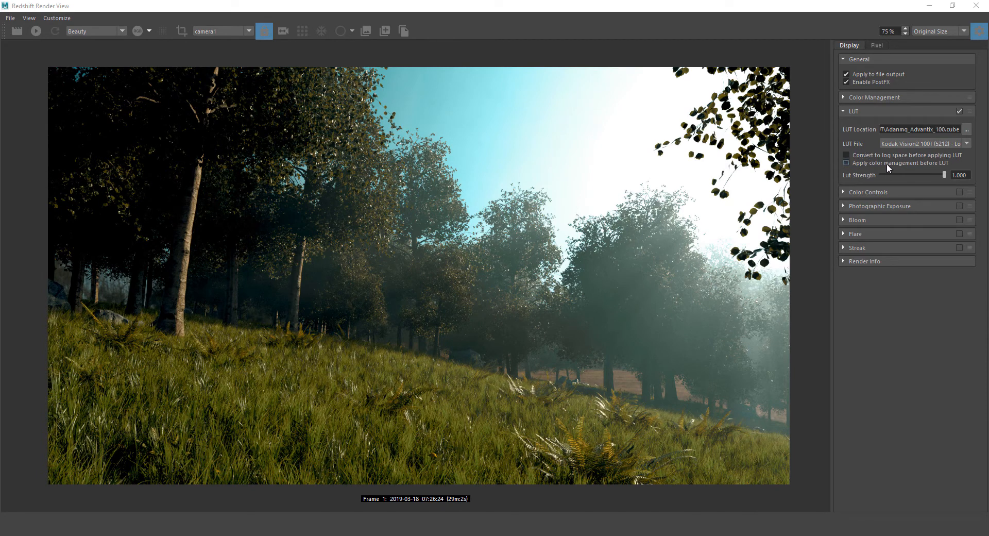
pyautogui.click(844, 162)
pyautogui.click(845, 161)
pyautogui.click(845, 162)
pyautogui.click(844, 162)
pyautogui.click(844, 162)
pyautogui.click(845, 161)
pyautogui.click(845, 161)
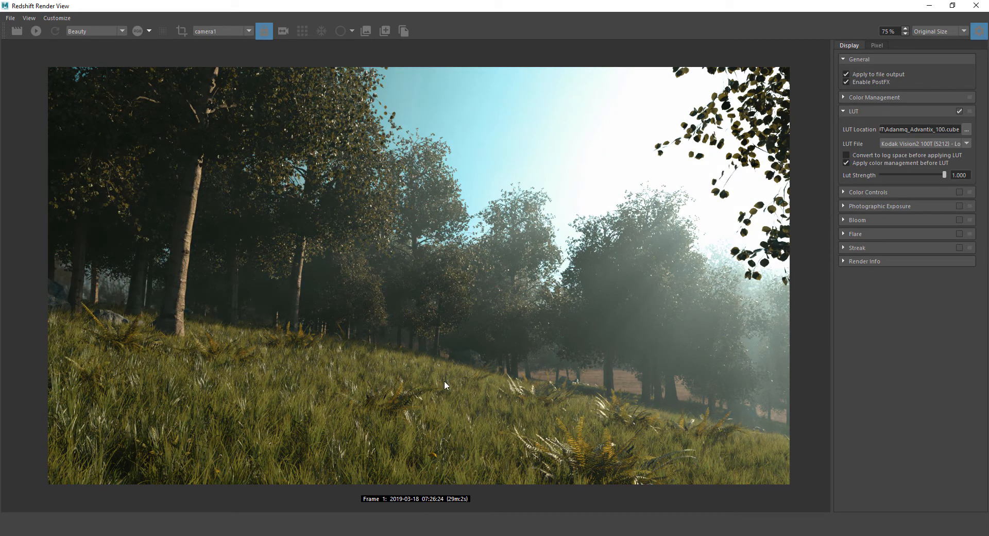
pyautogui.moveTo(943, 174)
pyautogui.mouseDown()
pyautogui.moveTo(853, 174)
pyautogui.moveTo(960, 173)
pyautogui.moveTo(906, 176)
pyautogui.moveTo(950, 174)
pyautogui.mouseUp()
pyautogui.click(966, 128)
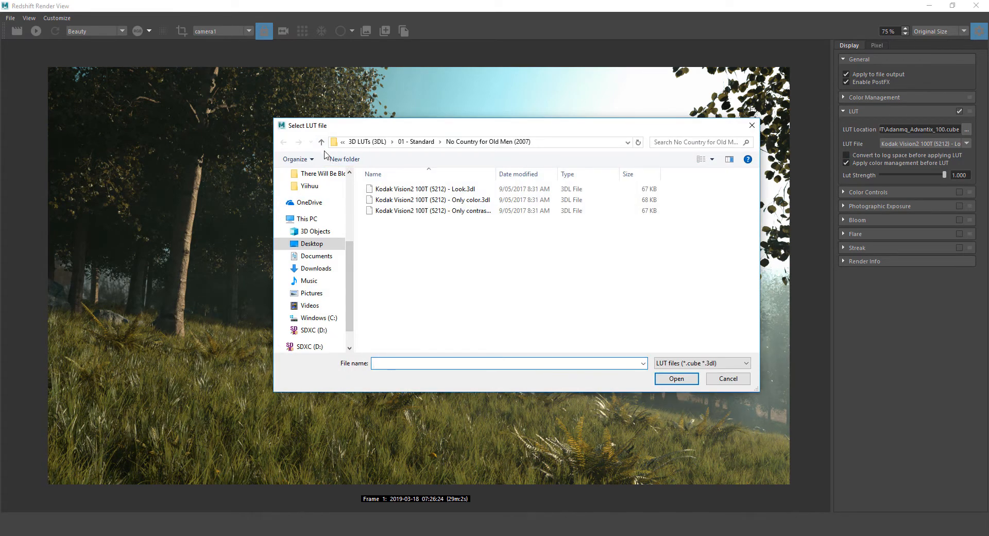
# Try the Fujifilm Eterna 400T (8583) Look LUT from the Into the Wild (2007) folder
pyautogui.click(319, 142)
pyautogui.click(406, 216)
pyautogui.doubleClick(407, 217)
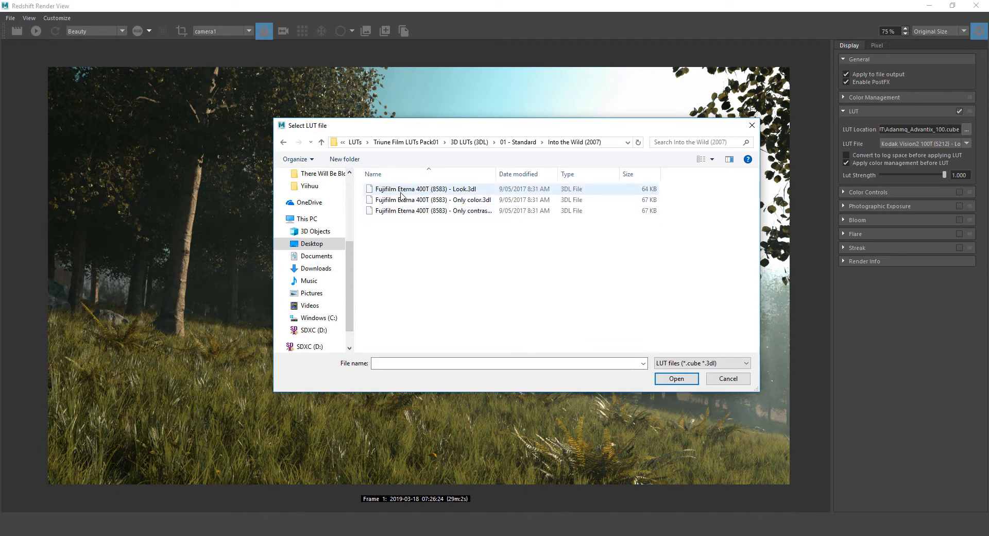
pyautogui.click(412, 184)
pyautogui.click(663, 381)
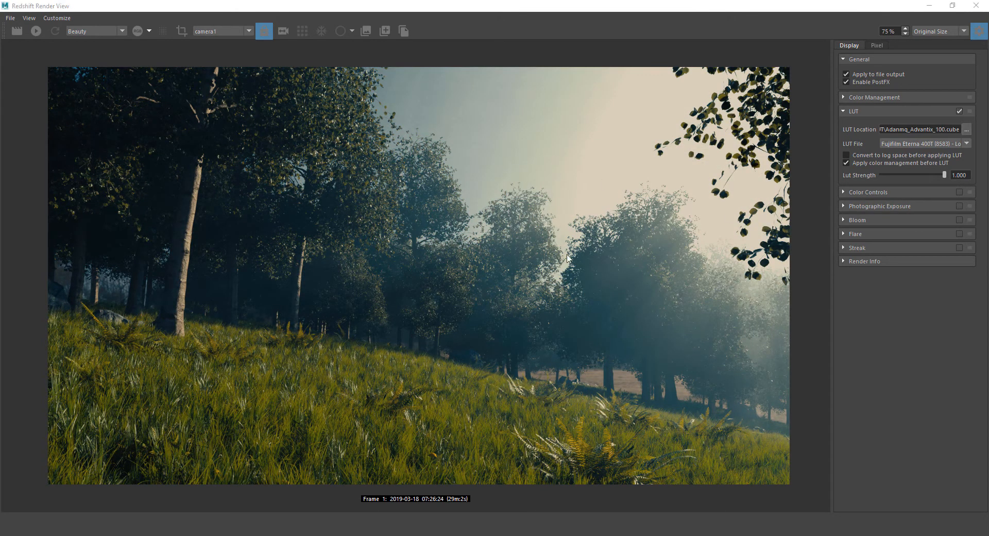
# Load the Kodak Vision2 500T Expression (5229) Look LUT from Burn After Reading (2008) at strength 1.000
pyautogui.click(321, 142)
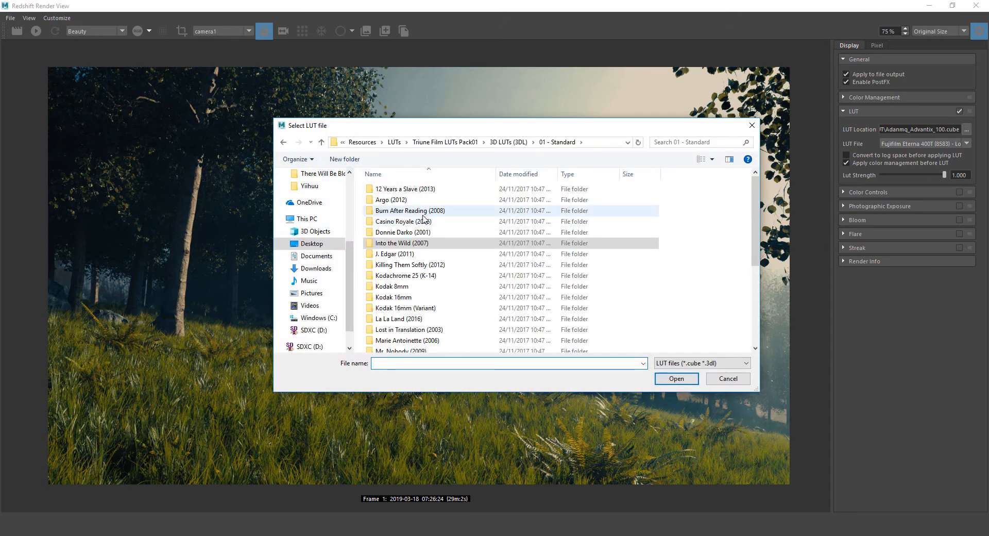
pyautogui.doubleClick(423, 211)
pyautogui.click(515, 189)
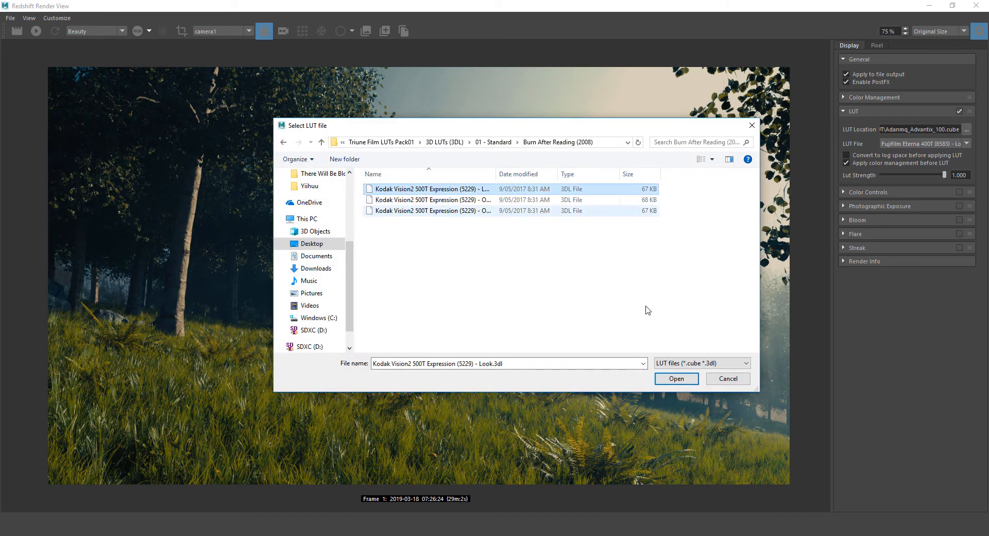
pyautogui.click(669, 379)
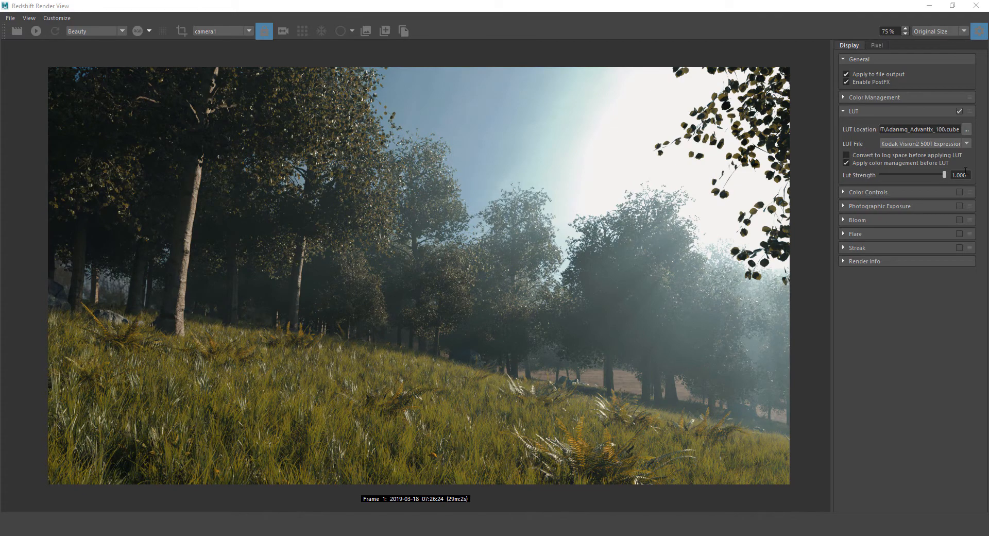
pyautogui.moveTo(944, 175); pyautogui.dragTo(978, 193)
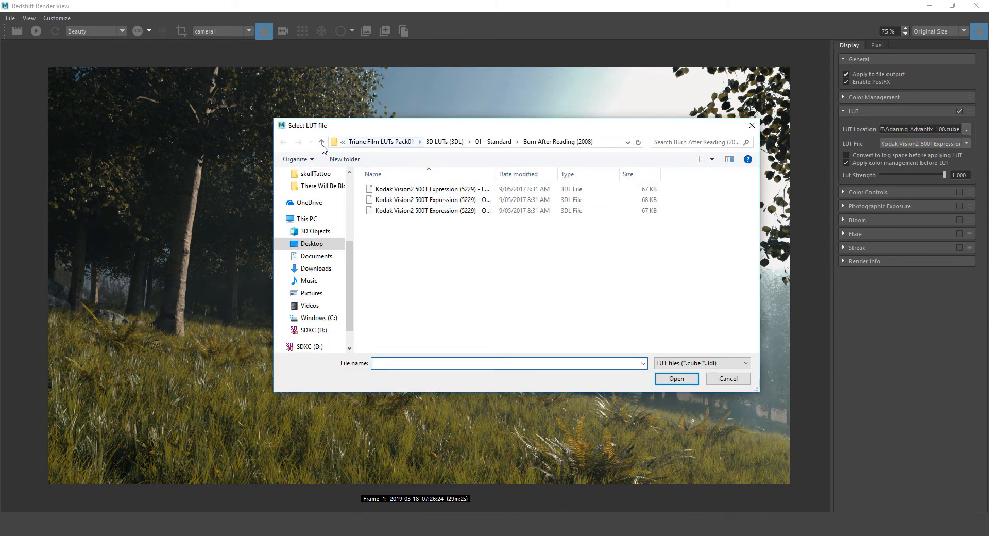
# Load the Kodak Vision3 200T (5213) Look LUT from Nightcrawler (2014) and fade Lut Strength to 0
pyautogui.click(322, 143)
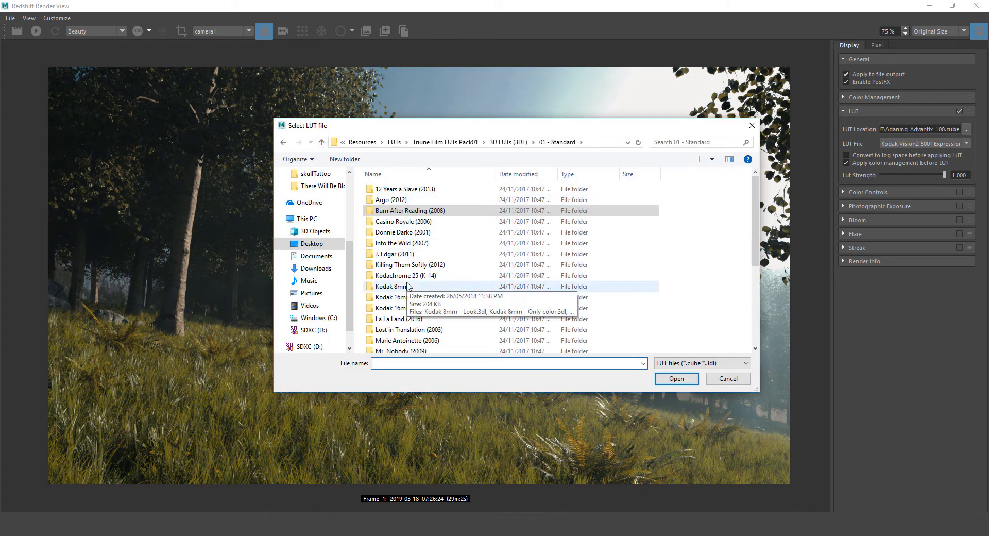
pyautogui.scroll(-5, 412, 284)
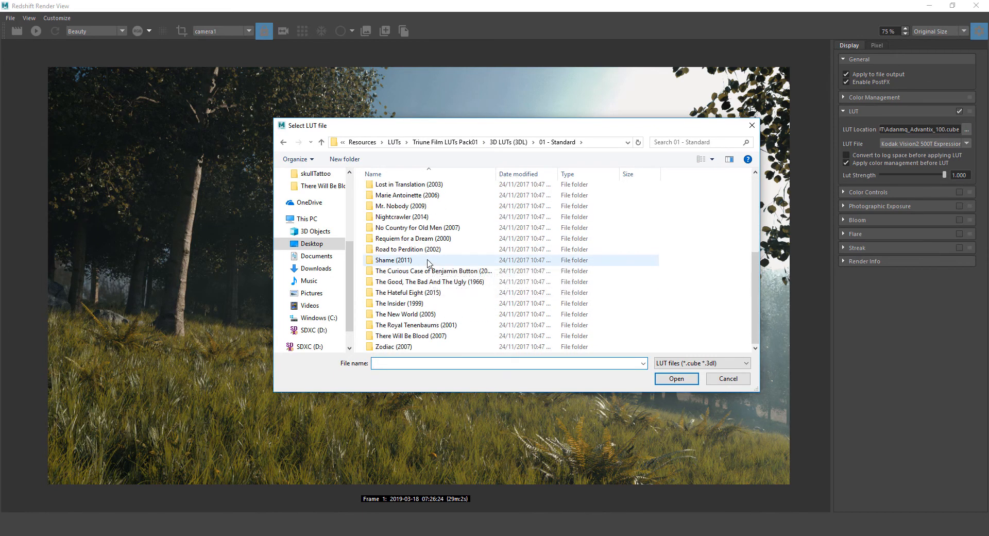
pyautogui.scroll(1, 427, 260)
pyautogui.doubleClick(407, 238)
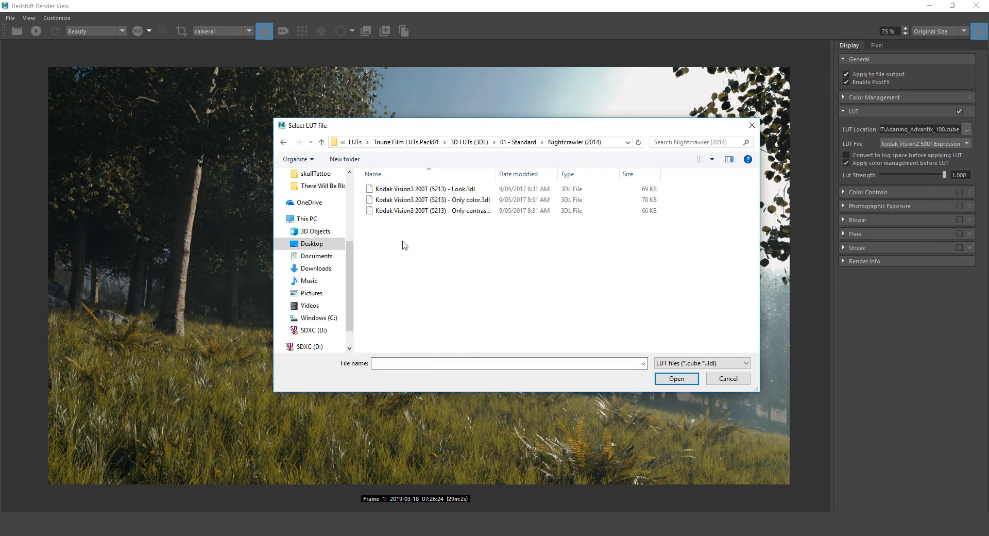
pyautogui.click(430, 189)
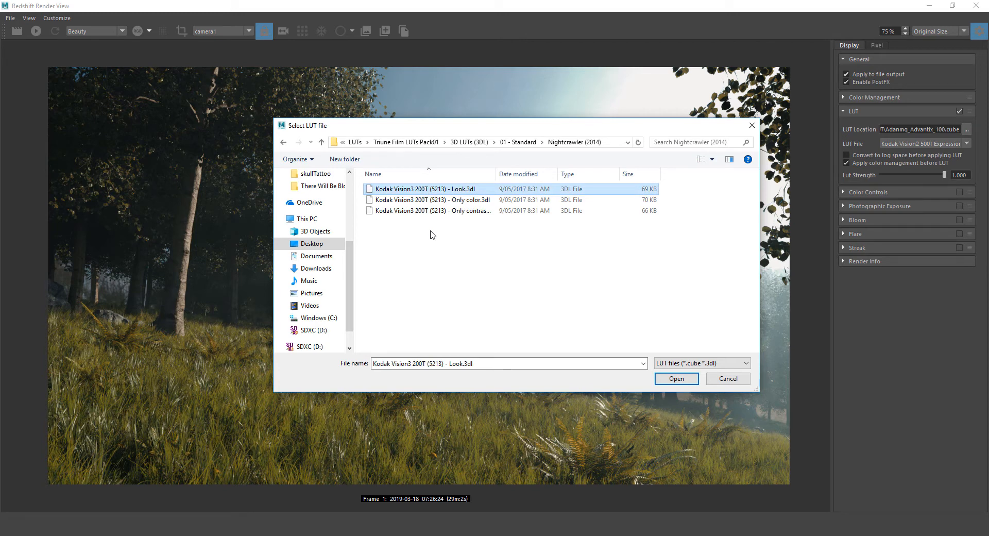
pyautogui.click(676, 378)
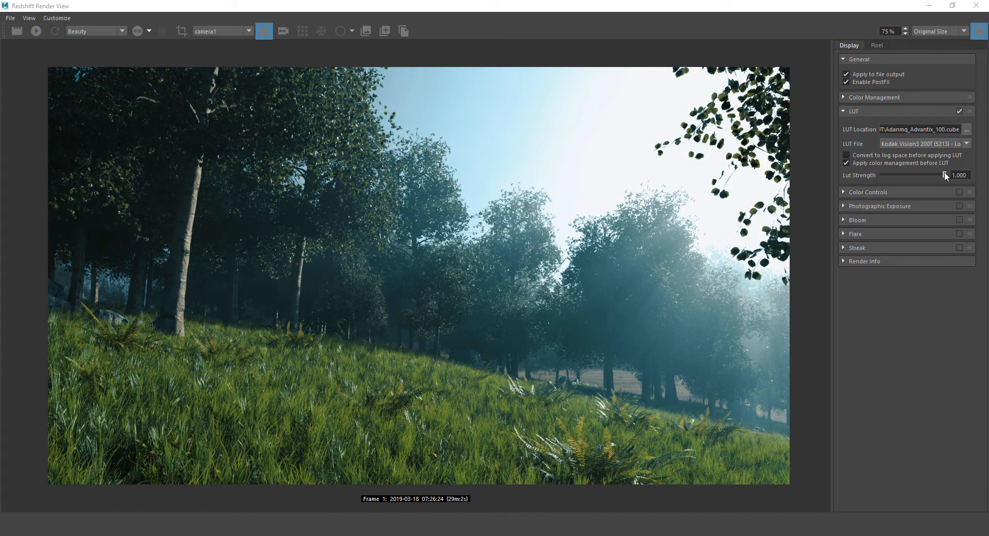
pyautogui.moveTo(944, 174); pyautogui.dragTo(980, 175)
# Load the Kodak Vision2 200T (5217) Look LUT from the There Will Be Blood (2007) folder
pyautogui.click(966, 129)
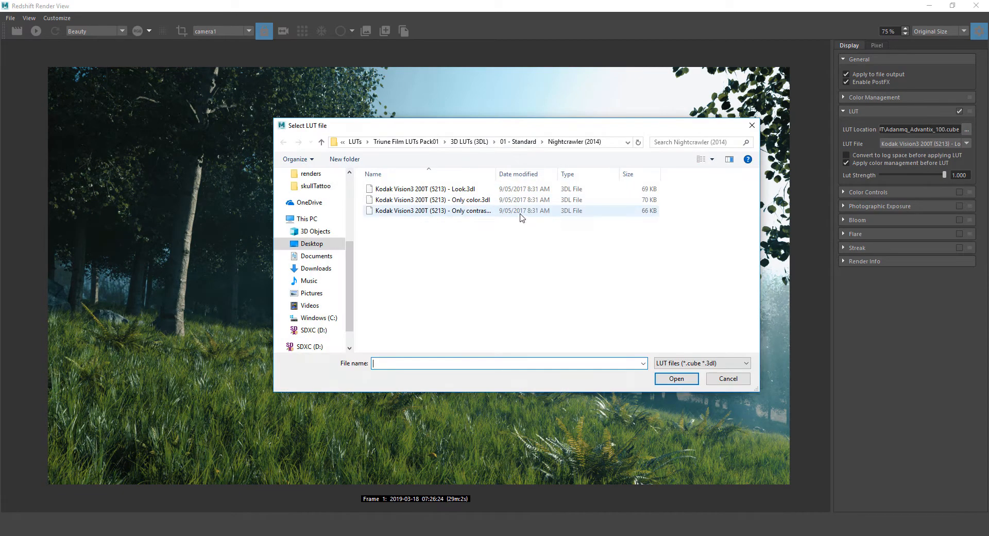
pyautogui.click(321, 141)
pyautogui.scroll(-4, 452, 260)
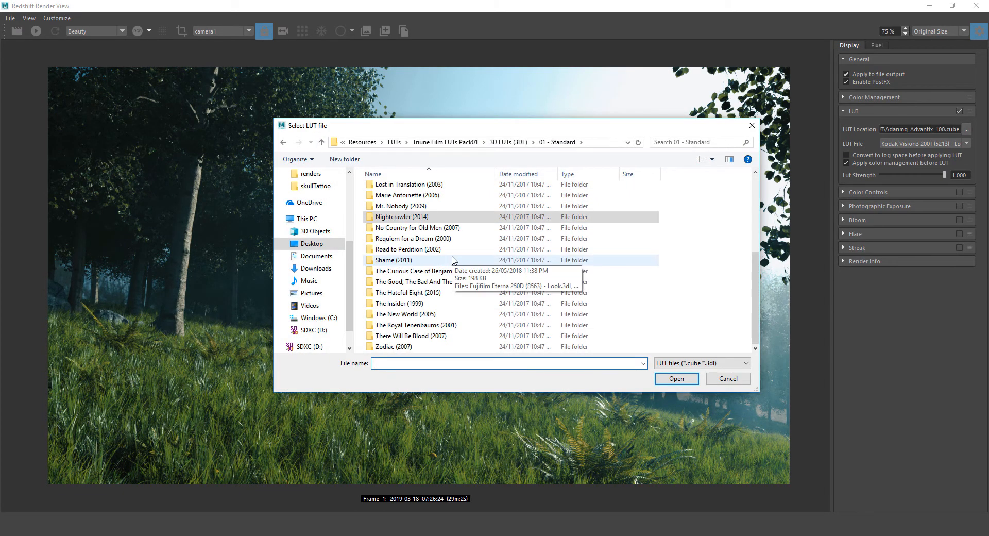
pyautogui.doubleClick(420, 335)
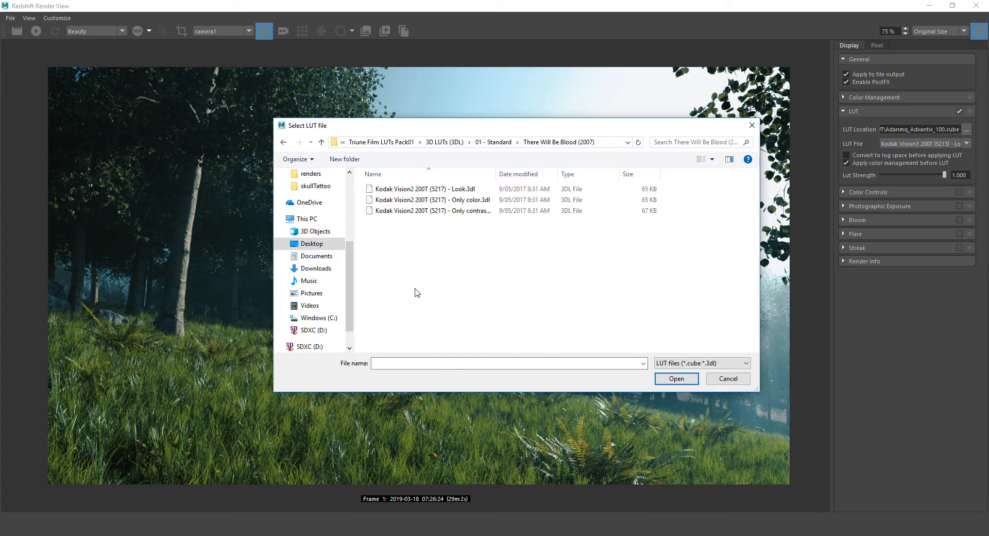
pyautogui.click(397, 186)
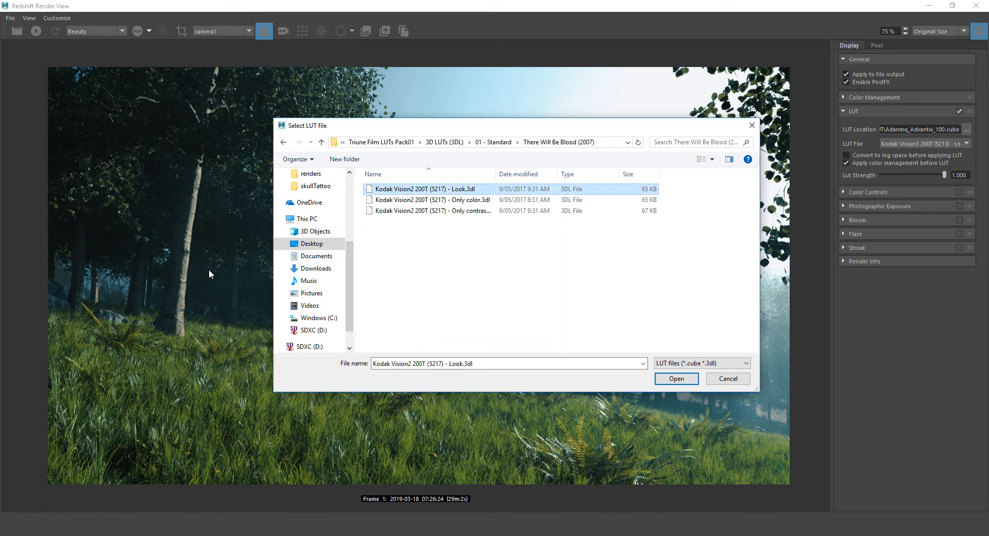
pyautogui.click(676, 378)
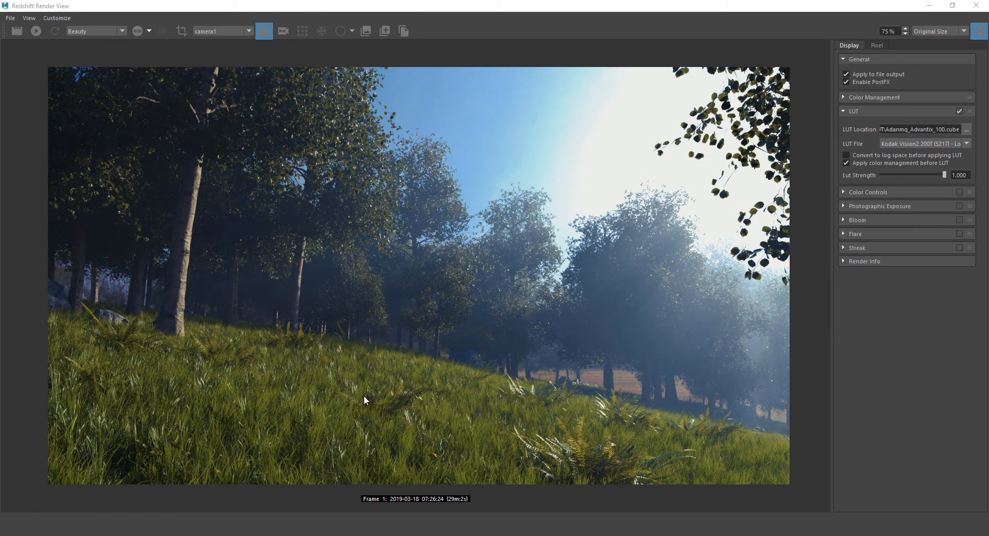
# Set Lut Strength to 0.588 after comparing full and zero strength
pyautogui.moveTo(942, 174); pyautogui.dragTo(987, 162)
pyautogui.moveTo(944, 176); pyautogui.dragTo(956, 146)
pyautogui.moveTo(903, 148); pyautogui.dragTo(916, 149)
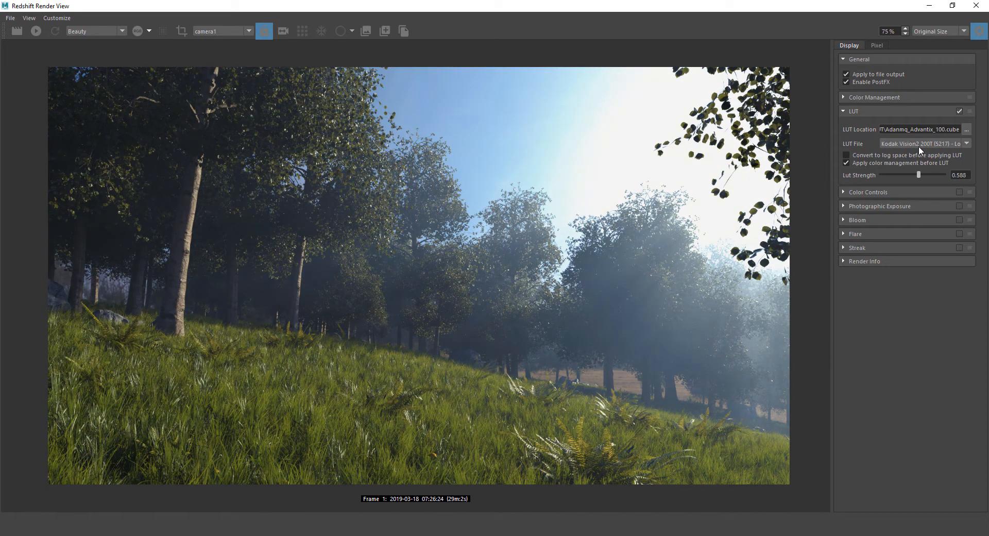
# Toggle the LUT off and on to compare, leave it enabled, and collapse the LUT section
pyautogui.click(957, 110)
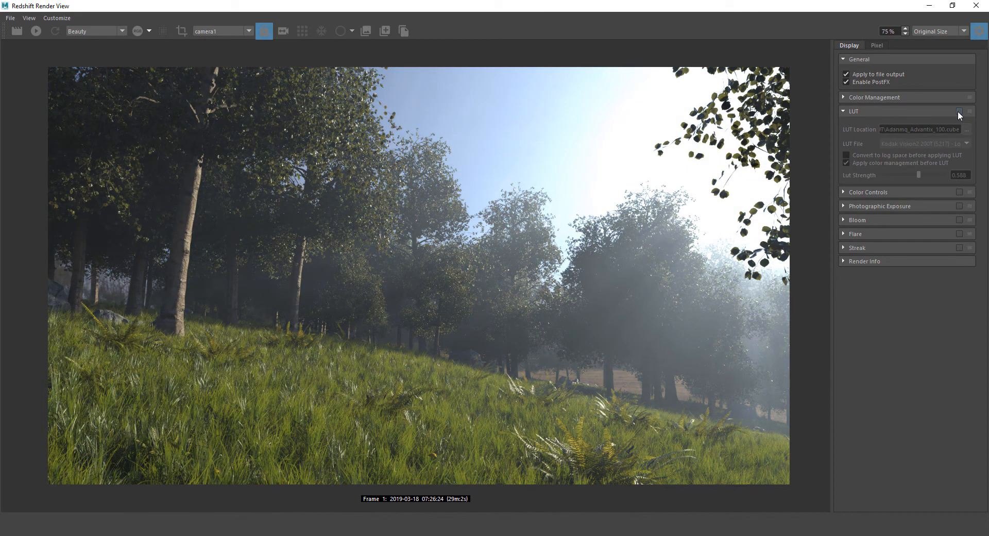
pyautogui.click(957, 110)
pyautogui.click(958, 110)
pyautogui.click(957, 111)
pyautogui.click(957, 111)
pyautogui.click(957, 111)
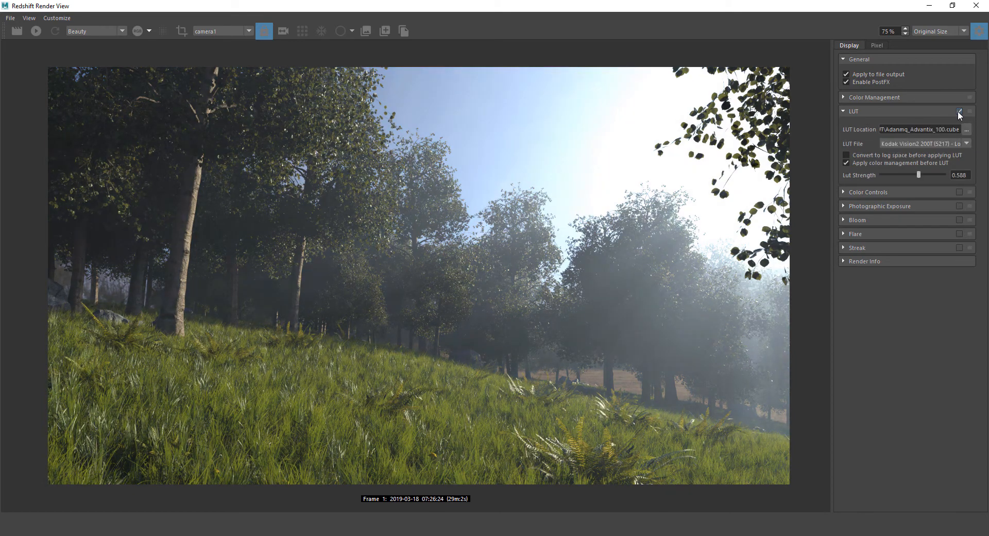
pyautogui.click(957, 110)
pyautogui.click(957, 110)
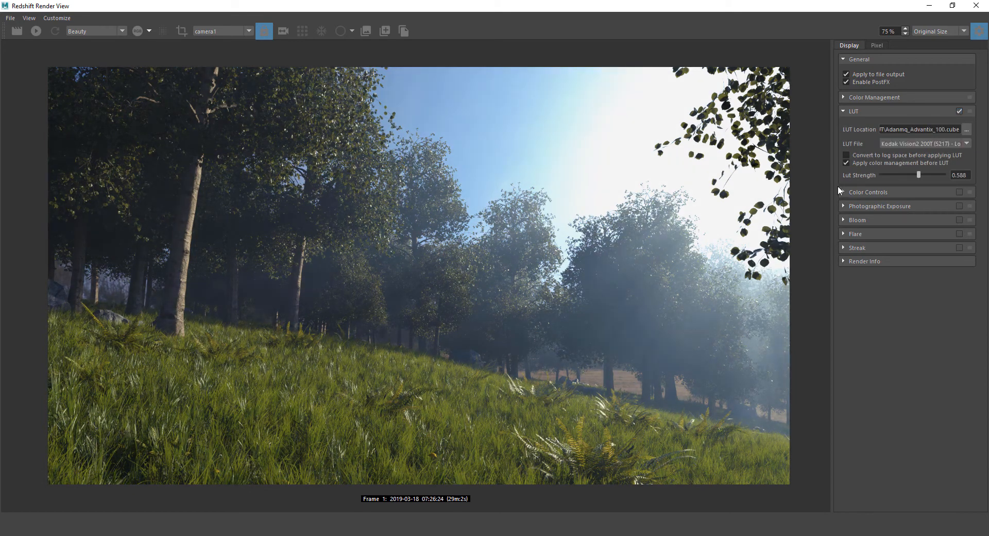
pyautogui.click(958, 110)
pyautogui.click(959, 111)
pyautogui.click(843, 110)
# Enable Color Controls and view the Red, Green and RGB channel curves, ending on RGB
pyautogui.click(844, 125)
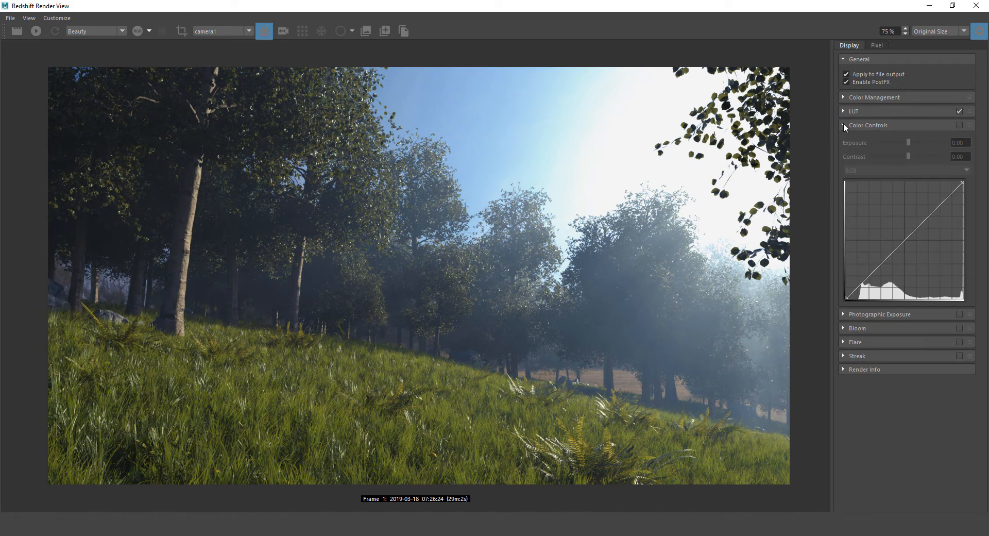
pyautogui.click(959, 124)
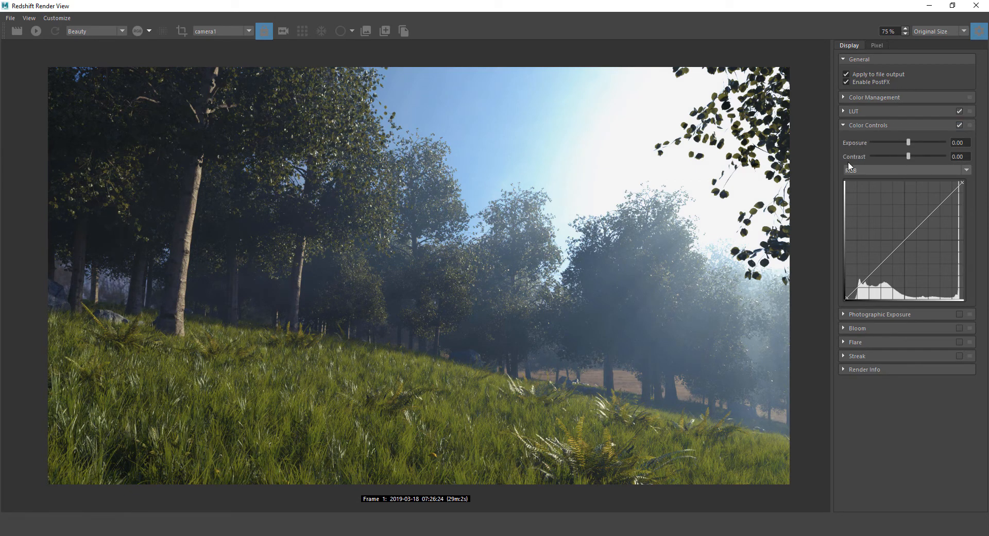
pyautogui.click(858, 170)
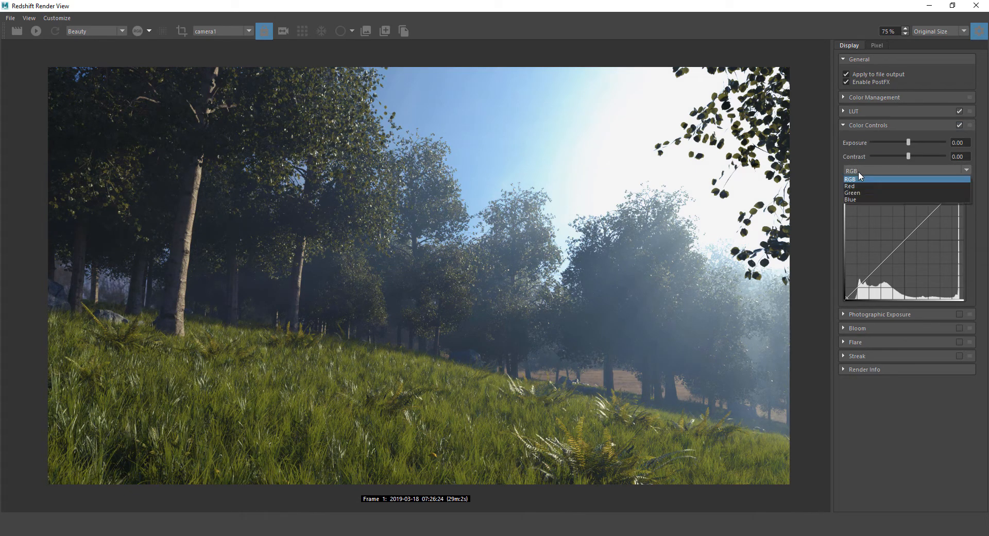
pyautogui.click(858, 185)
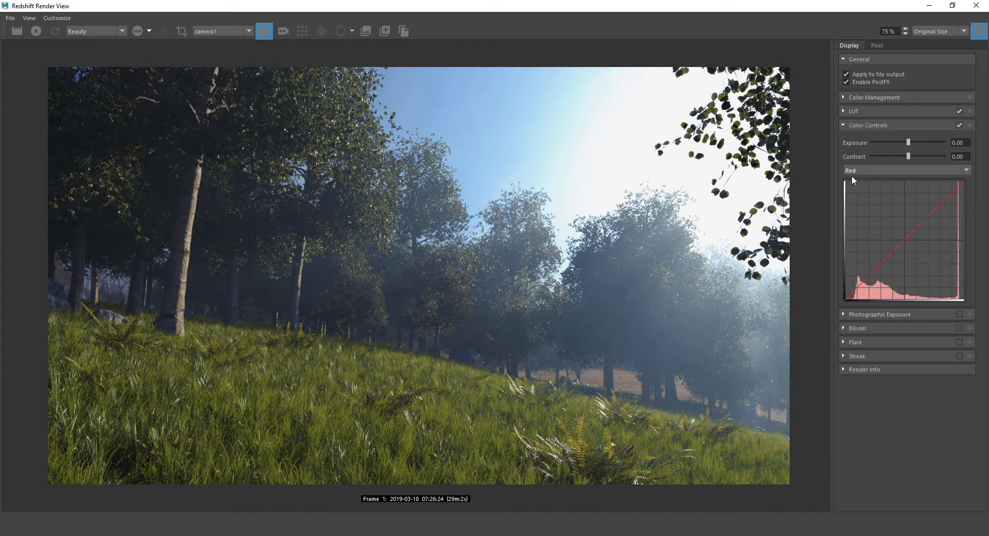
pyautogui.click(852, 172)
pyautogui.click(854, 192)
pyautogui.click(855, 170)
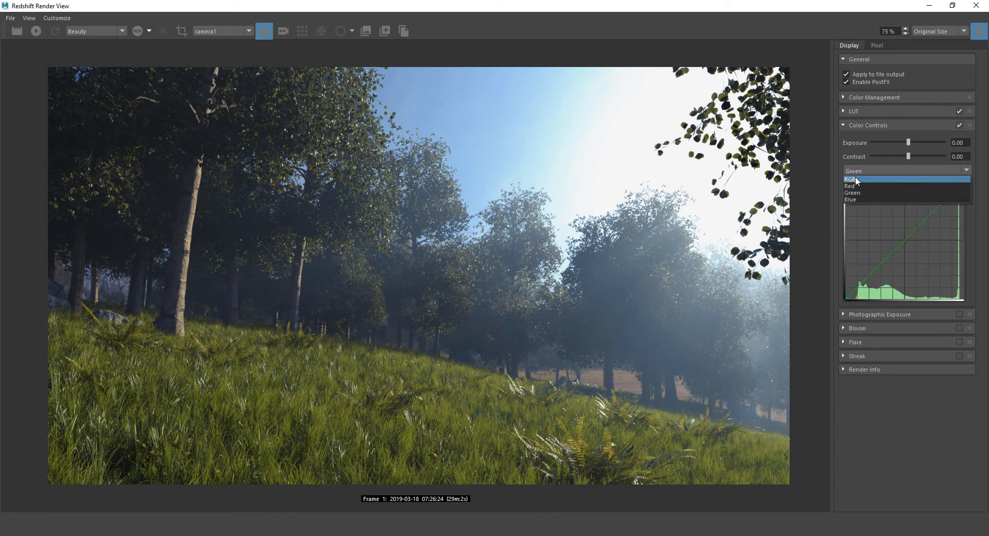
pyautogui.click(855, 178)
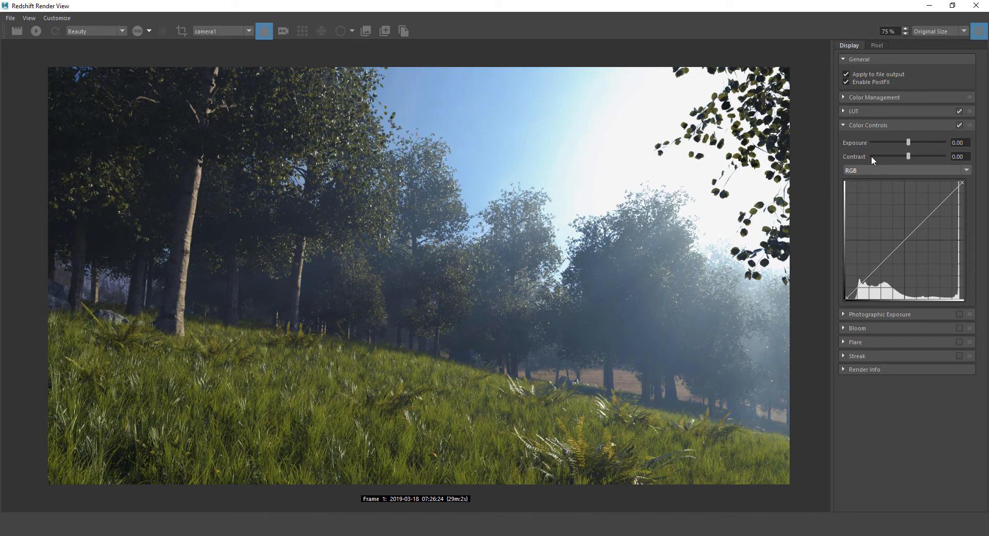
# Test an exposure change and toggle Color Controls off and on to compare
pyautogui.moveTo(907, 140); pyautogui.dragTo(918, 140)
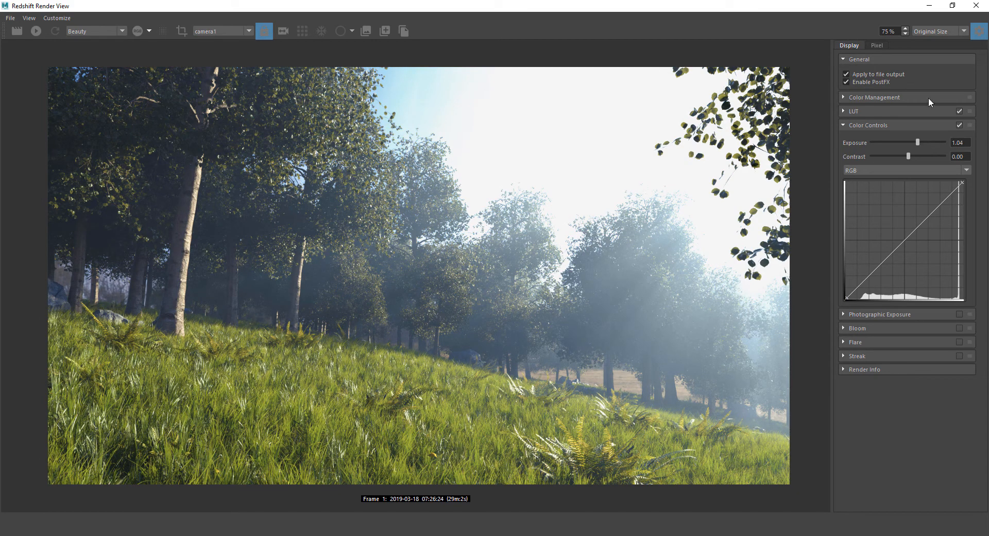
pyautogui.click(959, 125)
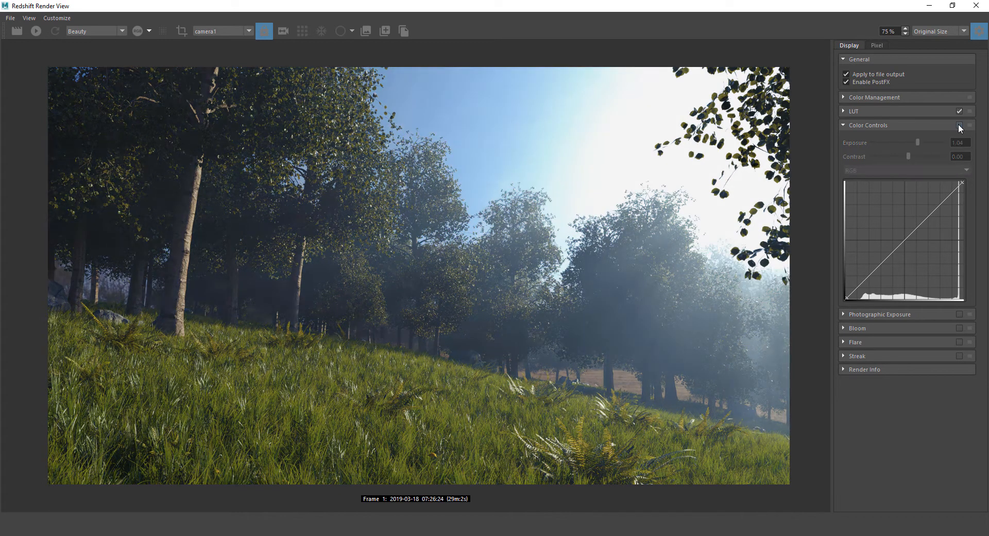
pyautogui.click(958, 124)
pyautogui.click(958, 125)
pyautogui.click(958, 124)
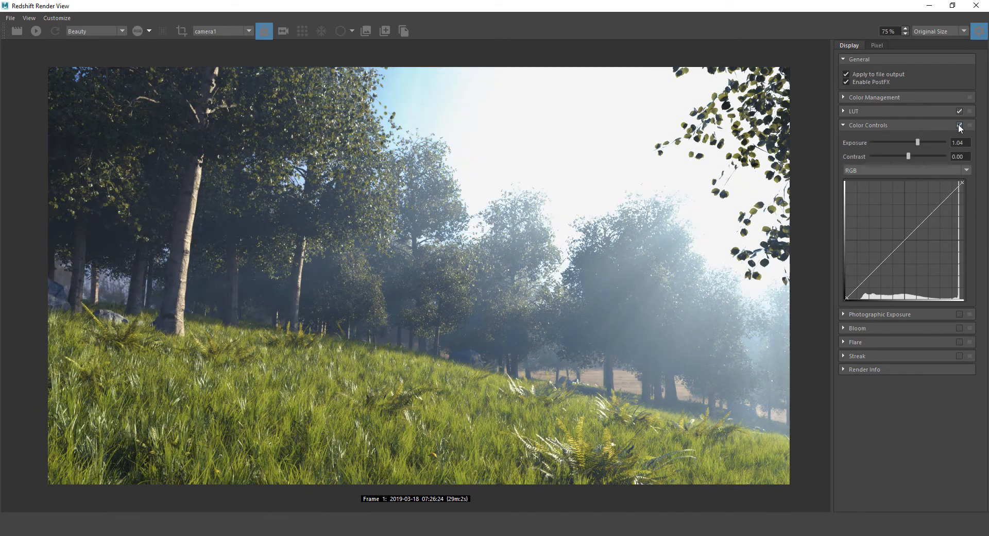
# Reset Exposure and Contrast to 0.00
pyautogui.moveTo(916, 139); pyautogui.dragTo(907, 156)
pyautogui.click(907, 157)
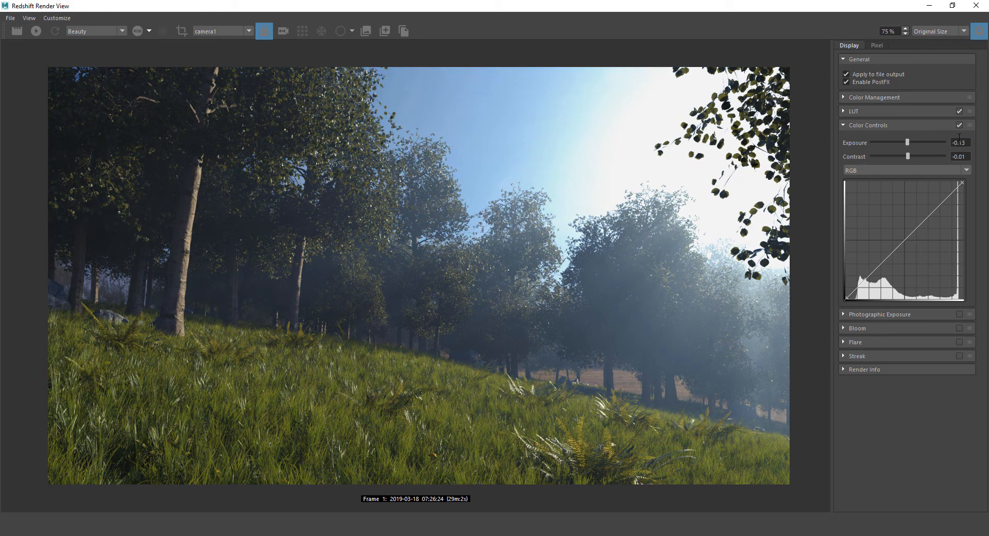
pyautogui.moveTo(968, 140); pyautogui.dragTo(899, 140)
pyautogui.write('0')
pyautogui.press('Tab')
pyautogui.write('0')
pyautogui.press('Return')
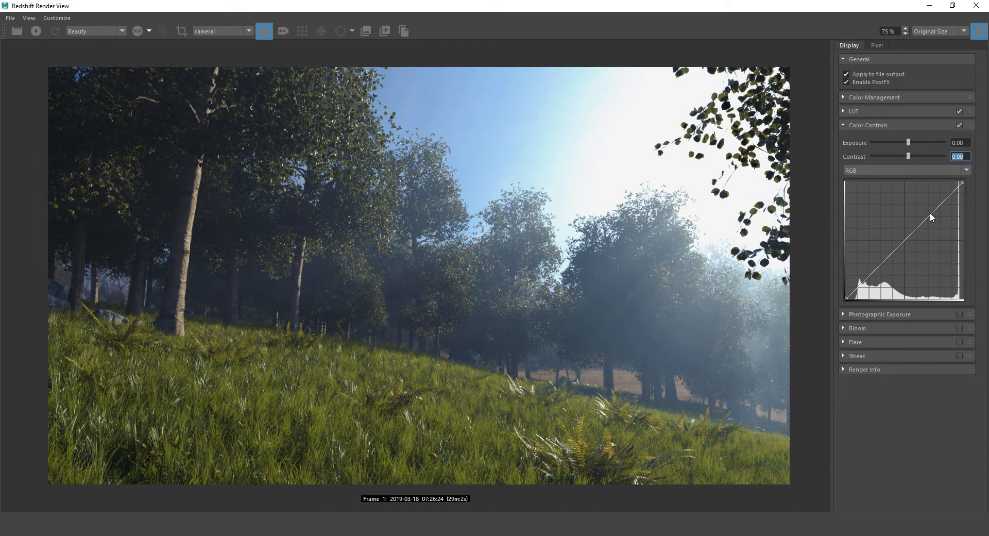
# Shape an S-curve on the RGB curve by raising a highlight point and adding a lower shadow point
pyautogui.moveTo(928, 215); pyautogui.dragTo(926, 217)
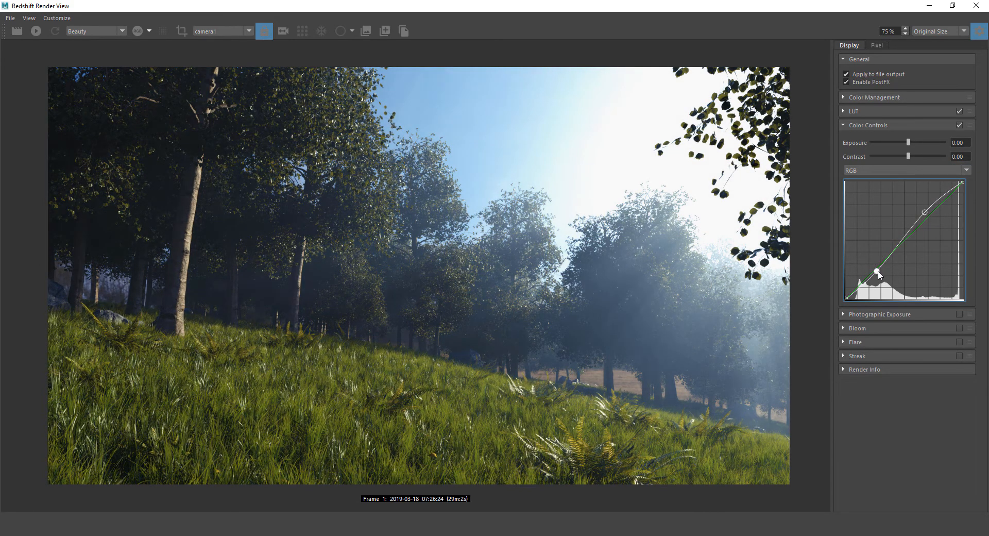
pyautogui.click(877, 272)
pyautogui.click(925, 214)
# Toggle Color Controls repeatedly to compare the curve adjustment, leaving it switched on
pyautogui.click(958, 125)
pyautogui.click(958, 125)
pyautogui.click(957, 125)
pyautogui.click(958, 126)
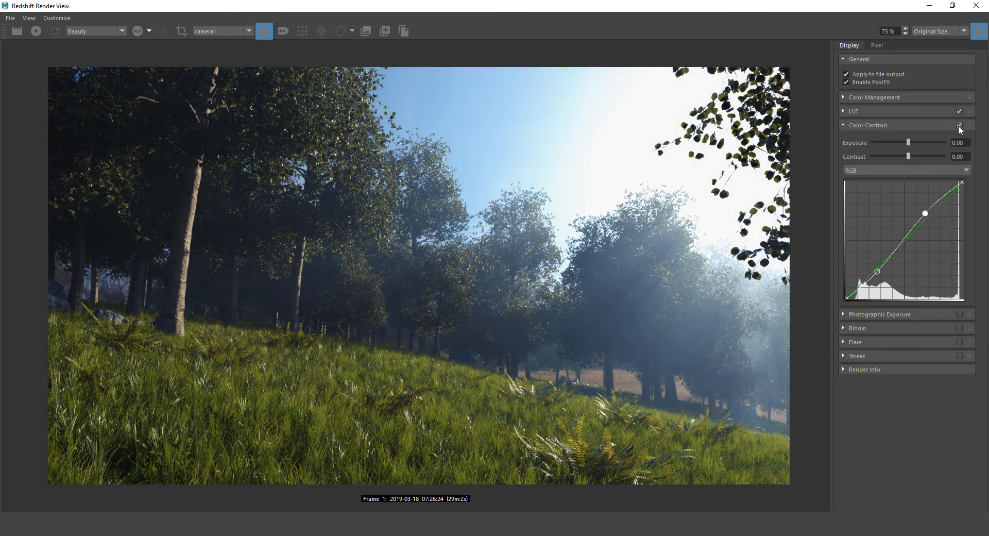
pyautogui.click(958, 126)
pyautogui.click(958, 125)
pyautogui.click(958, 126)
pyautogui.click(958, 125)
pyautogui.click(958, 125)
pyautogui.click(957, 125)
pyautogui.click(958, 125)
pyautogui.click(958, 125)
pyautogui.click(958, 125)
pyautogui.click(958, 125)
pyautogui.click(958, 125)
pyautogui.click(958, 125)
# Raise exposure to 0.30 and fine-tune the RGB curve's highlight point
pyautogui.moveTo(908, 143); pyautogui.dragTo(911, 143)
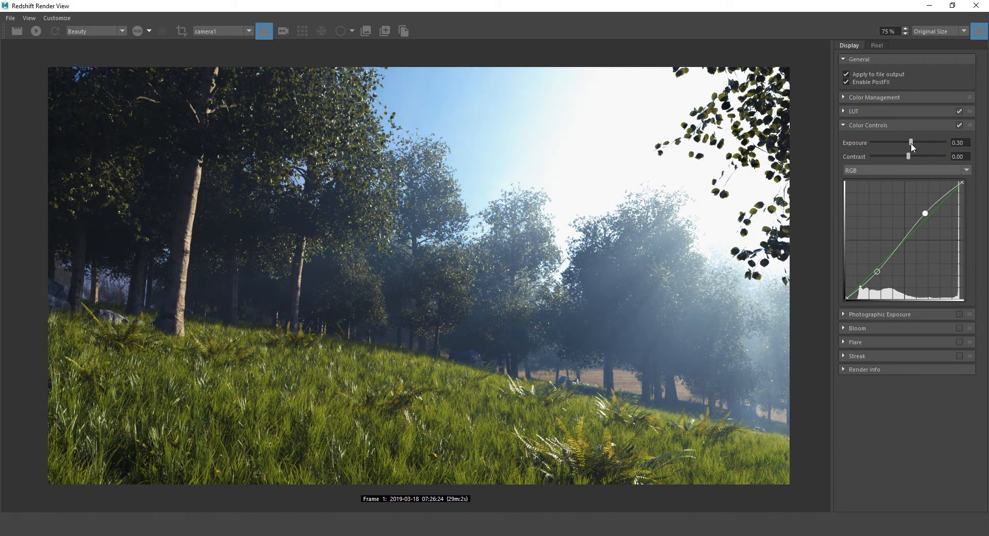
pyautogui.click(959, 125)
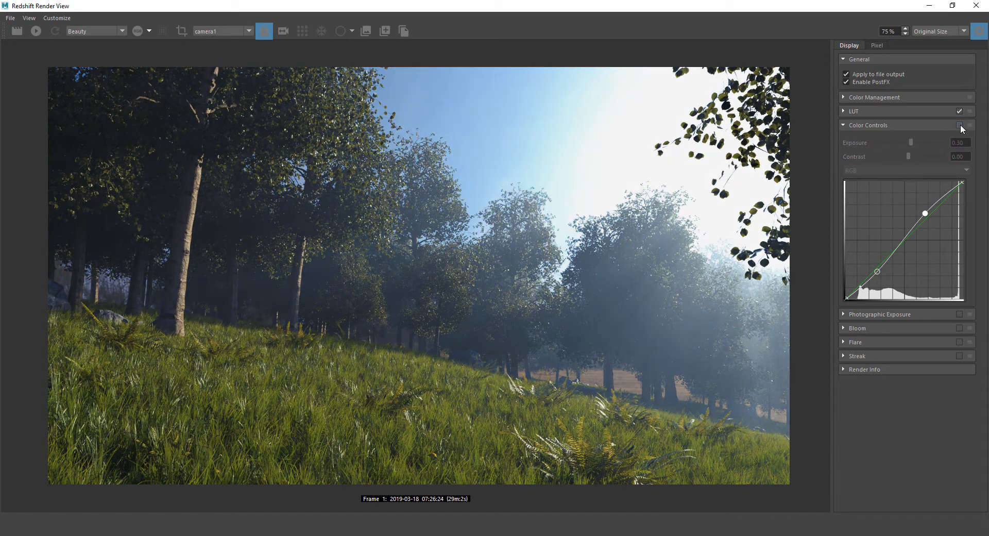
pyautogui.click(959, 125)
pyautogui.click(912, 169)
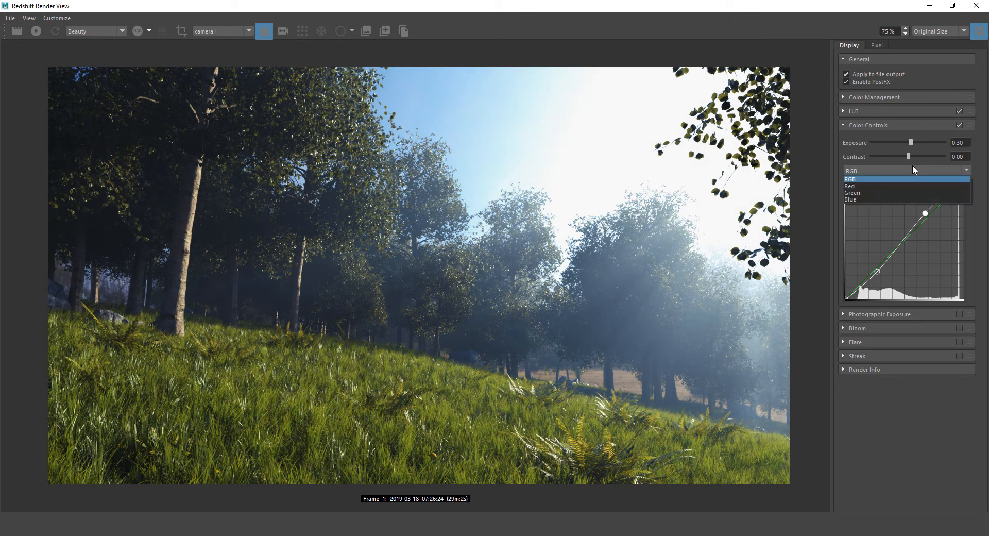
pyautogui.click(874, 179)
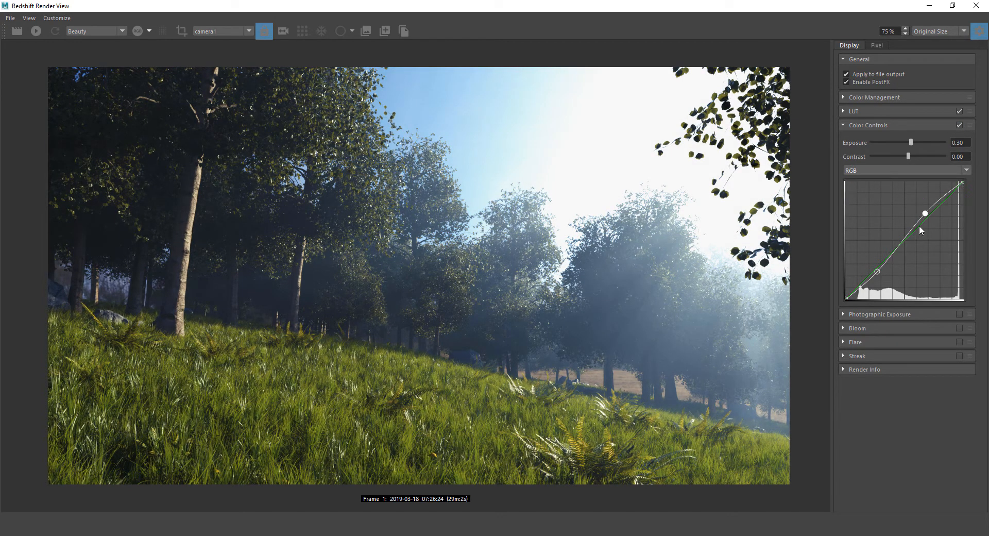
pyautogui.moveTo(926, 212); pyautogui.dragTo(927, 210)
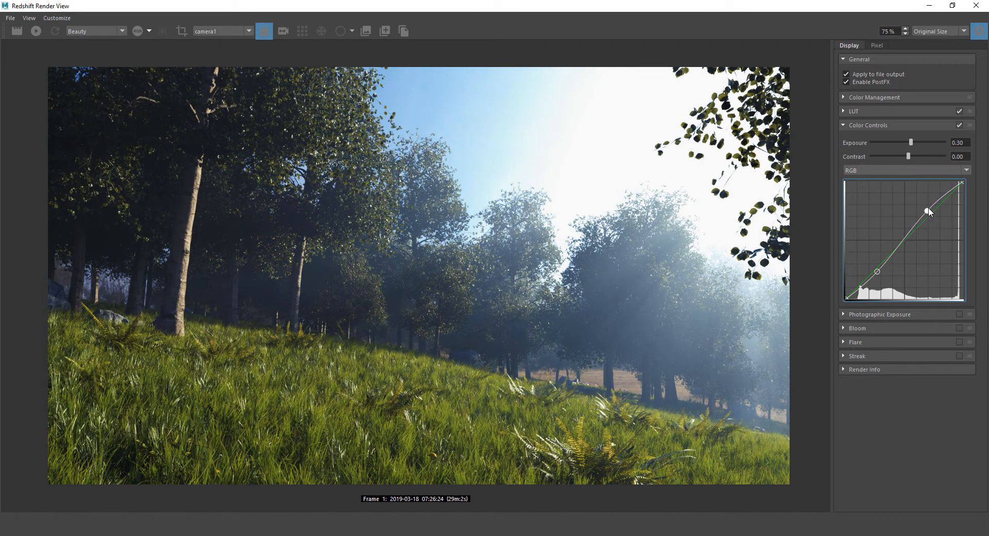
pyautogui.moveTo(929, 209); pyautogui.dragTo(929, 210)
# Toggle Color Controls repeatedly to compare the graded and ungraded render
pyautogui.click(958, 125)
pyautogui.click(958, 125)
pyautogui.click(957, 125)
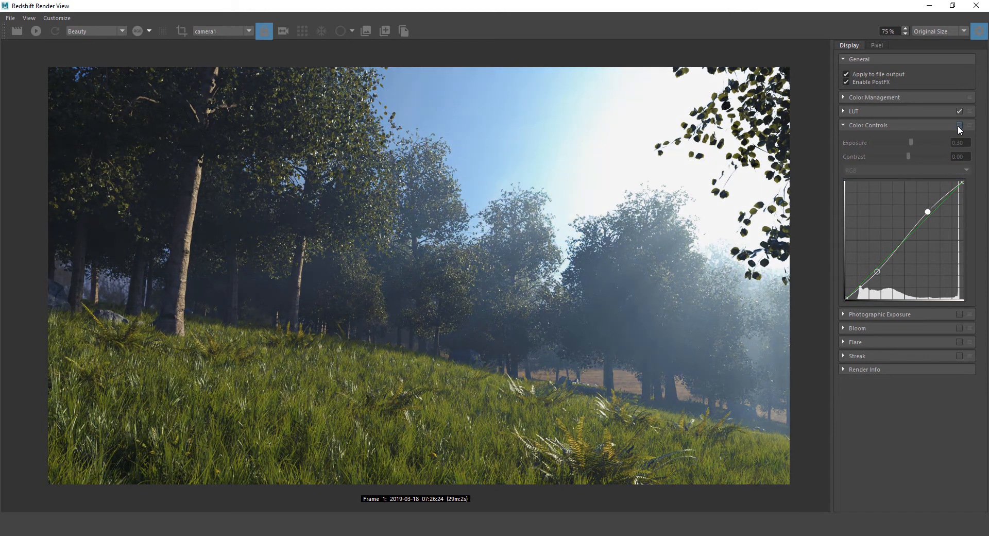
pyautogui.click(957, 125)
pyautogui.click(956, 126)
pyautogui.click(957, 125)
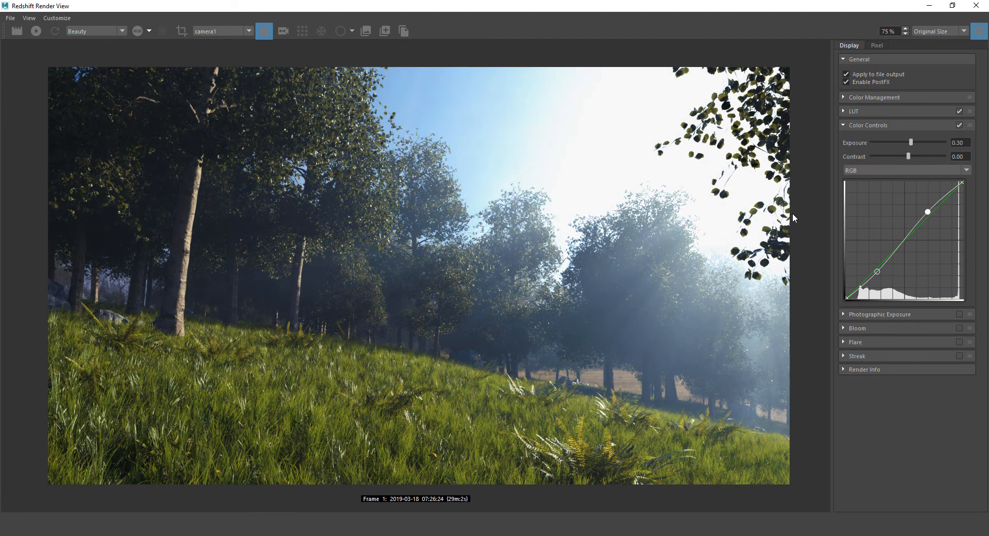
pyautogui.click(959, 125)
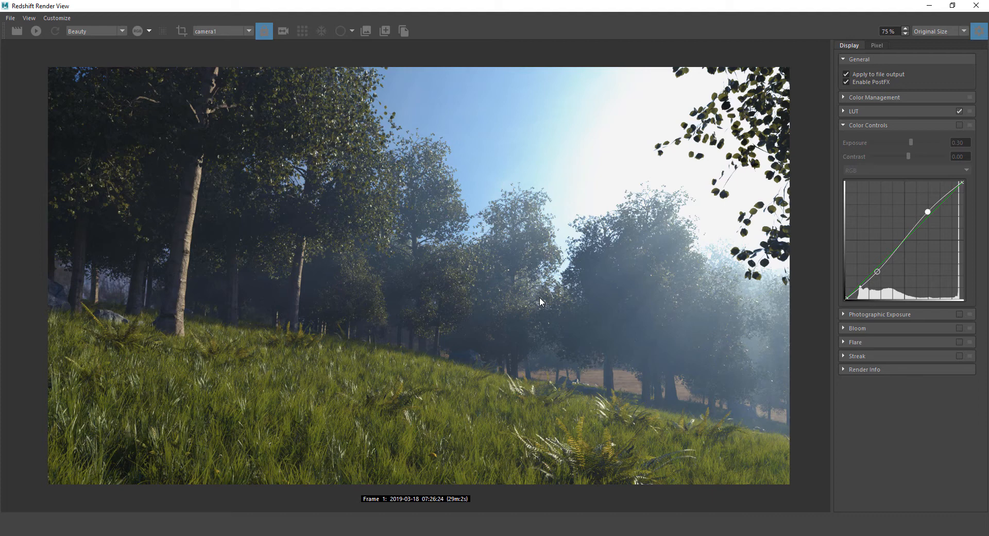
pyautogui.click(959, 125)
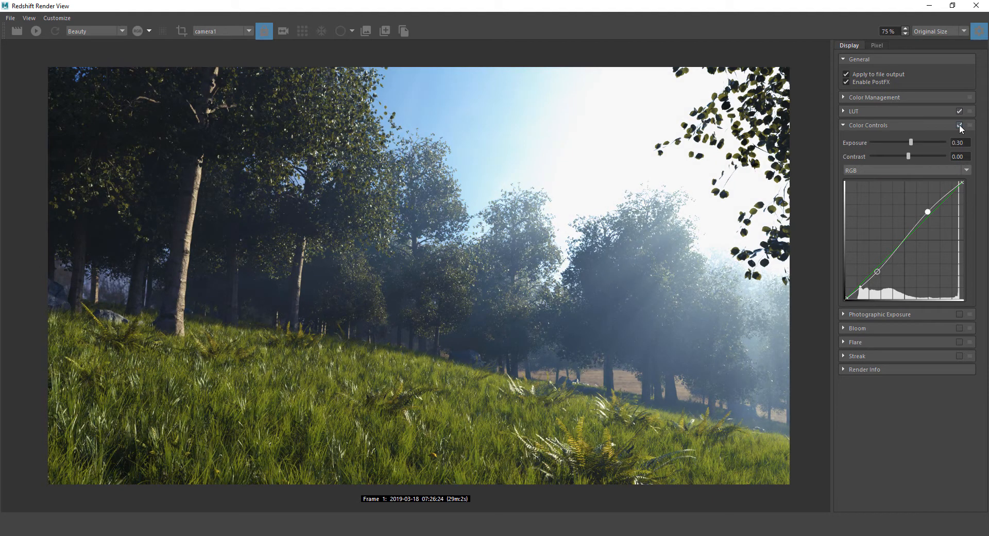
pyautogui.click(959, 124)
pyautogui.click(959, 125)
pyautogui.click(959, 126)
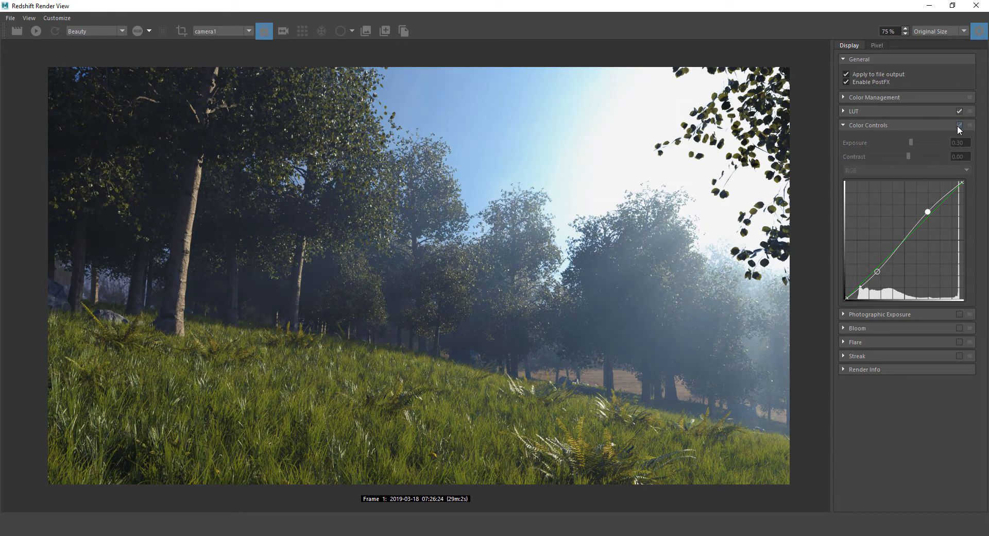
pyautogui.click(959, 125)
pyautogui.click(959, 125)
pyautogui.click(958, 126)
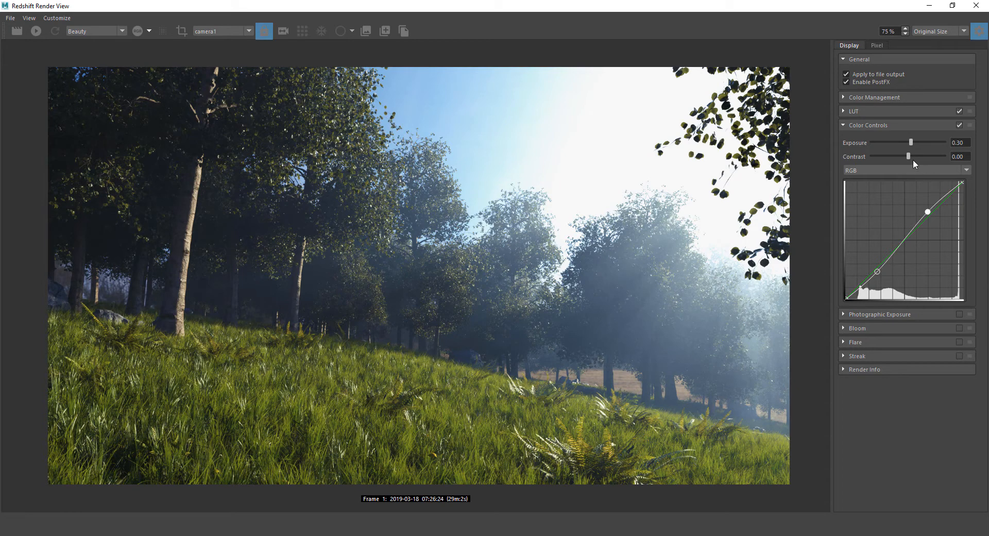
# Lower contrast slightly below zero and compare with Color Controls on and off, ending enabled
pyautogui.moveTo(908, 153); pyautogui.dragTo(905, 155)
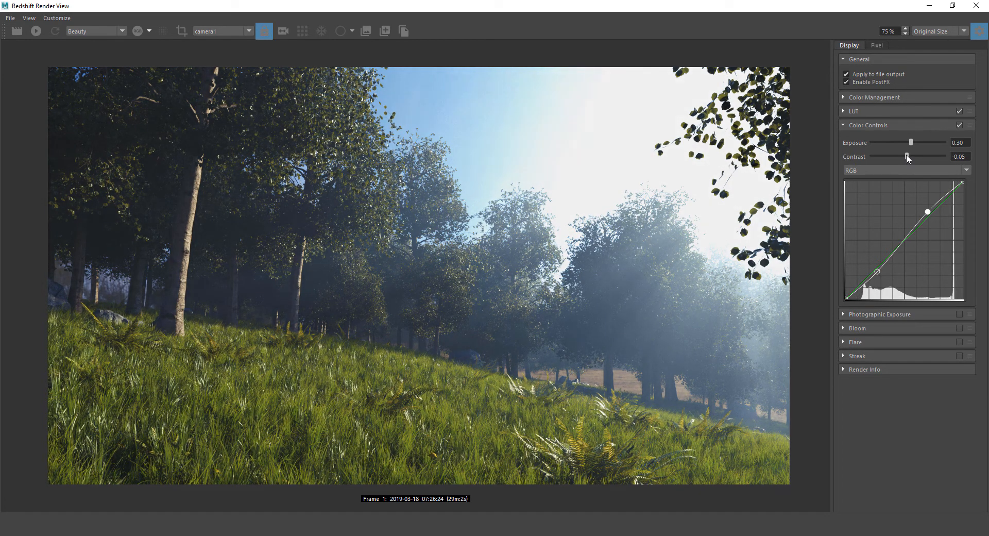
pyautogui.click(959, 123)
pyautogui.click(958, 123)
pyautogui.click(959, 123)
pyautogui.click(958, 124)
pyautogui.click(958, 124)
pyautogui.click(958, 123)
pyautogui.click(959, 123)
pyautogui.click(958, 124)
pyautogui.click(958, 124)
pyautogui.click(958, 123)
pyautogui.click(958, 124)
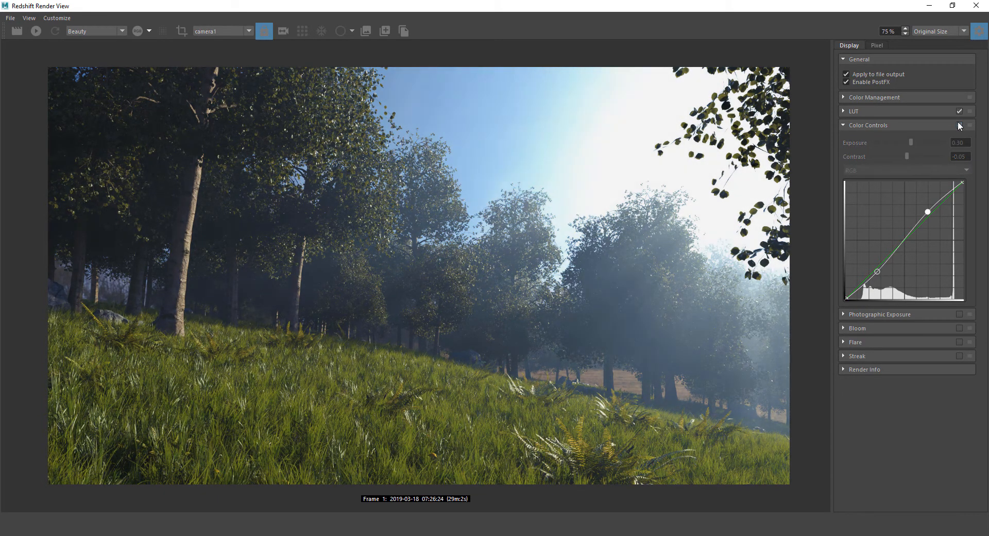
pyautogui.click(958, 124)
# Reset Contrast to 0.00 and compare the render with and without color grading
pyautogui.doubleClick(960, 155)
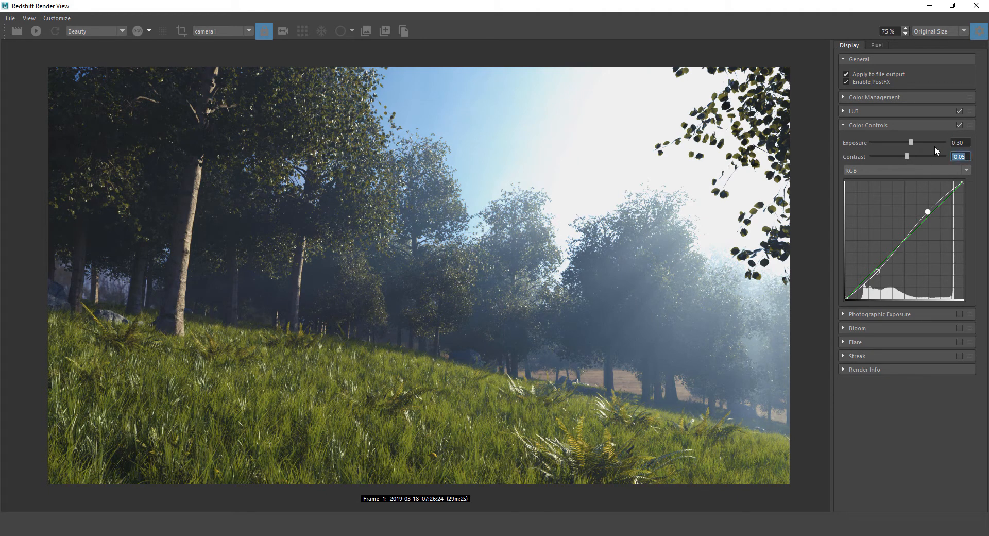
pyautogui.write('0')
pyautogui.press('Return')
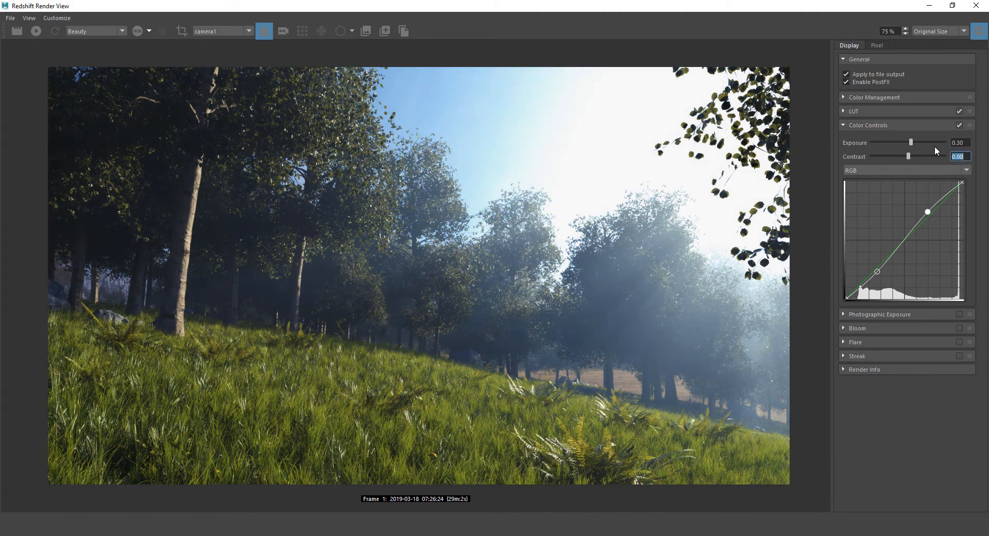
pyautogui.click(958, 124)
pyautogui.click(958, 124)
# Collapse Color Controls and enable Photographic Exposure
pyautogui.click(844, 125)
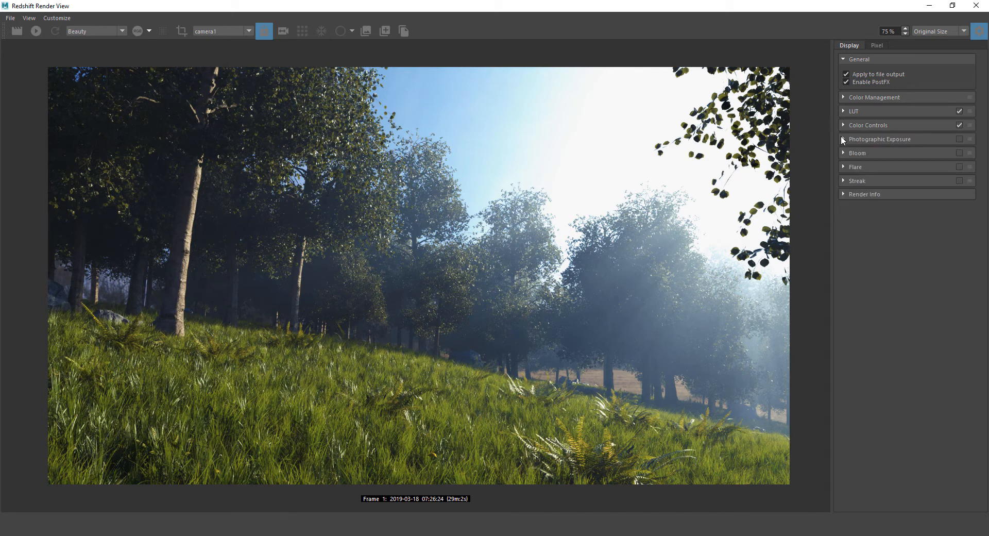
pyautogui.click(843, 139)
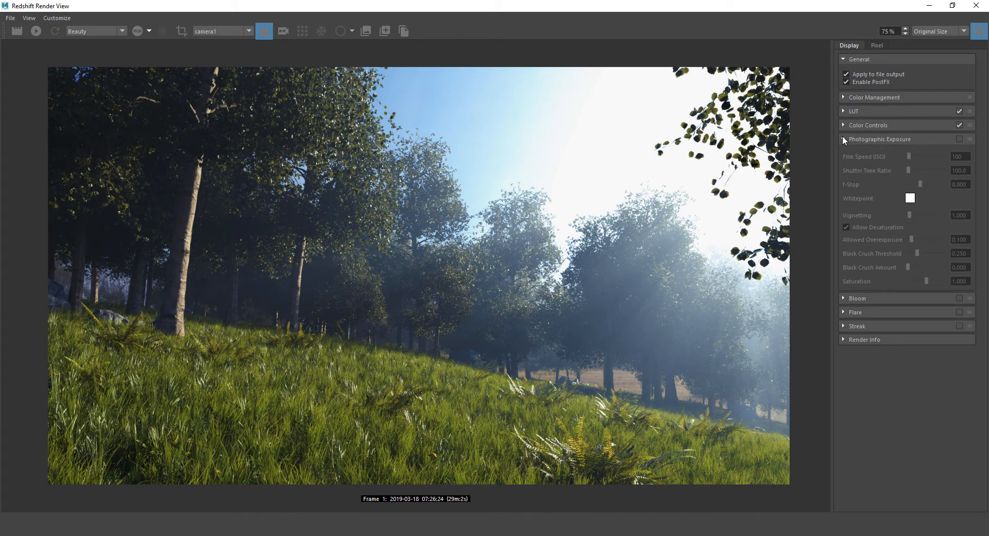
pyautogui.click(959, 138)
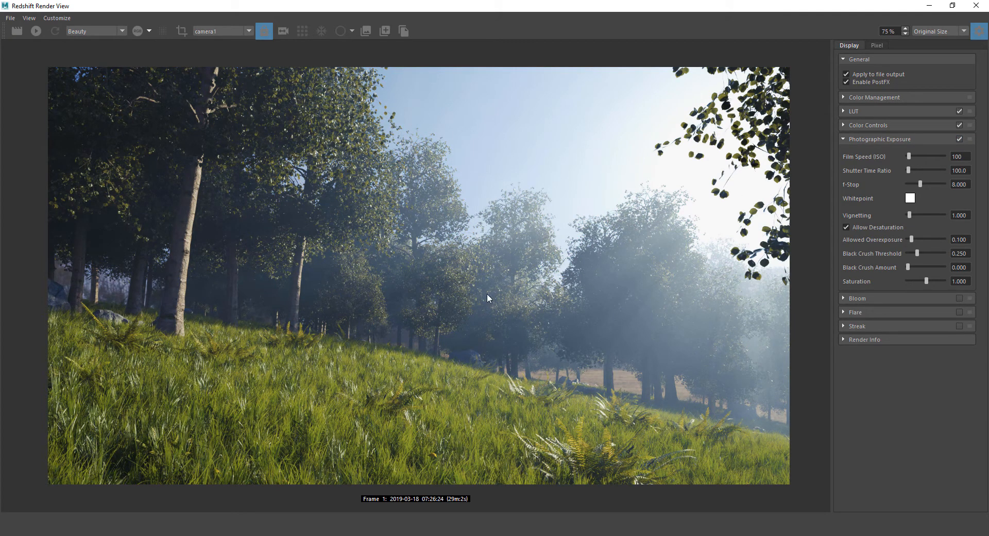
# Try Film Speed values of 608, 449 and 249, then set Film Speed back to 100
pyautogui.click(967, 157)
pyautogui.press('Tab')
pyautogui.moveTo(910, 157); pyautogui.dragTo(911, 156)
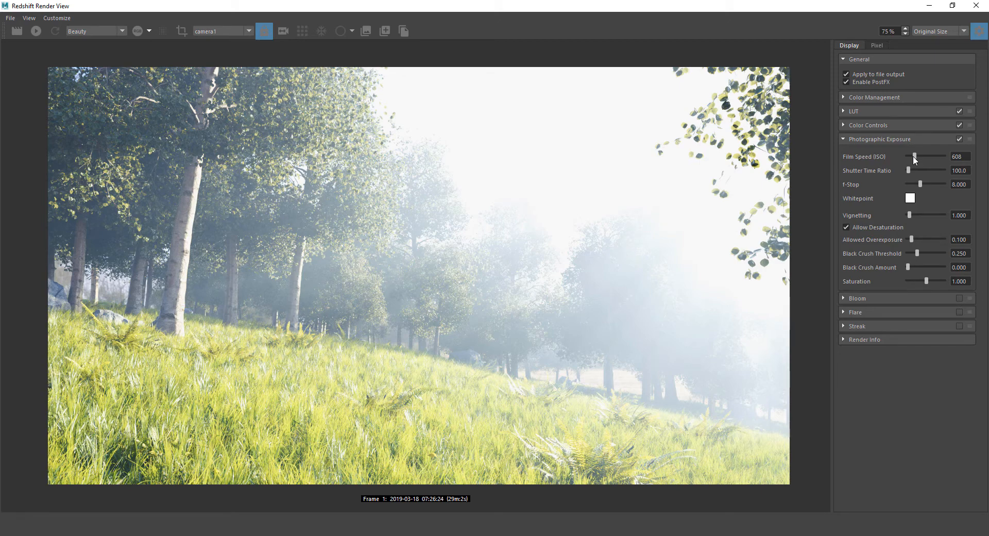
pyautogui.moveTo(913, 155); pyautogui.dragTo(911, 155)
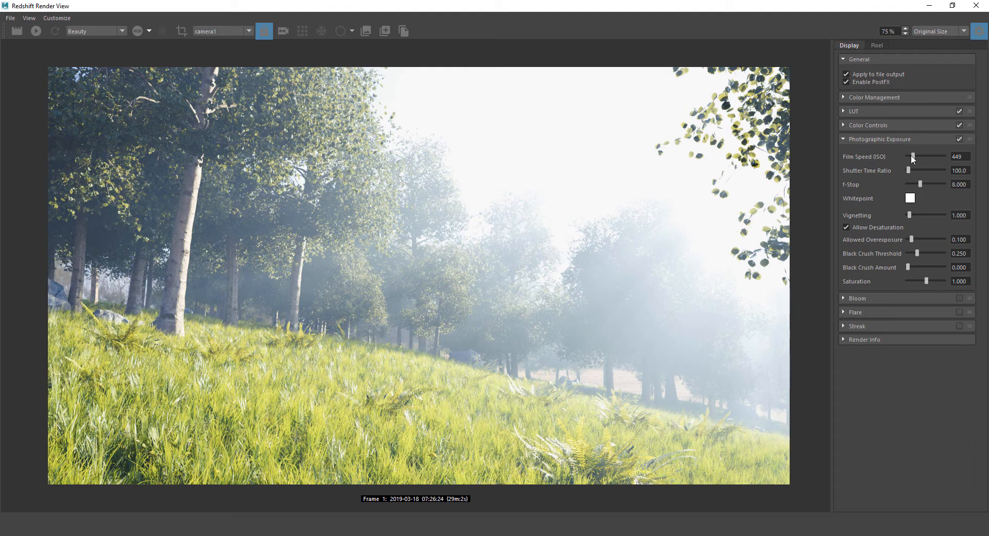
pyautogui.moveTo(911, 156); pyautogui.dragTo(907, 155)
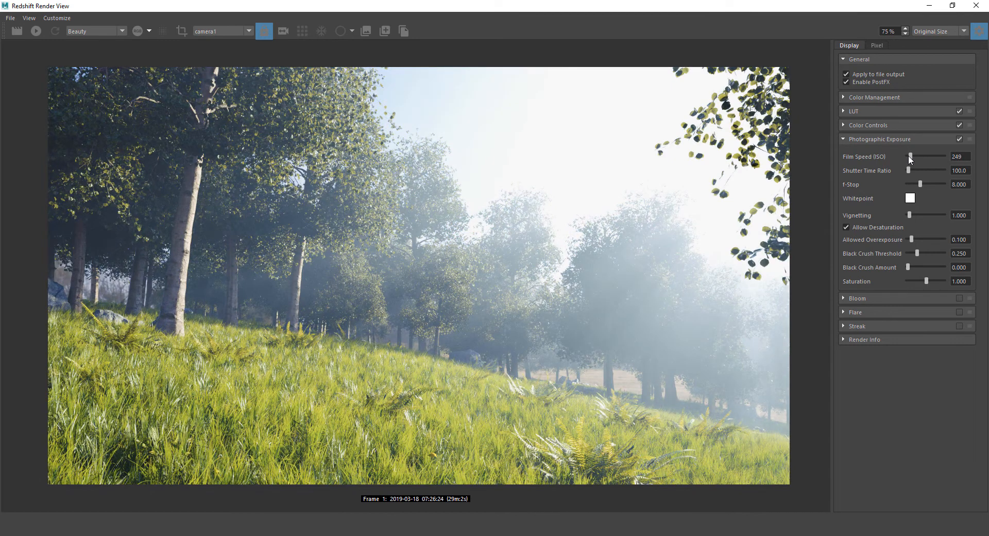
pyautogui.doubleClick(968, 156)
pyautogui.write('100')
pyautogui.press('Return')
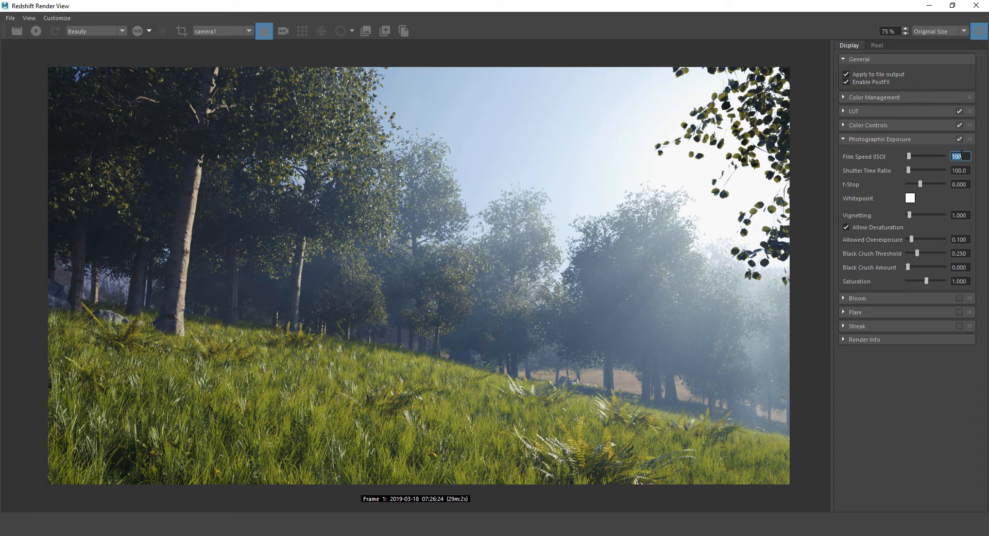
pyautogui.click(969, 140)
pyautogui.click(940, 142)
pyautogui.doubleClick(956, 157)
pyautogui.moveTo(910, 170); pyautogui.dragTo(980, 173)
pyautogui.write('1500')
pyautogui.press('Return')
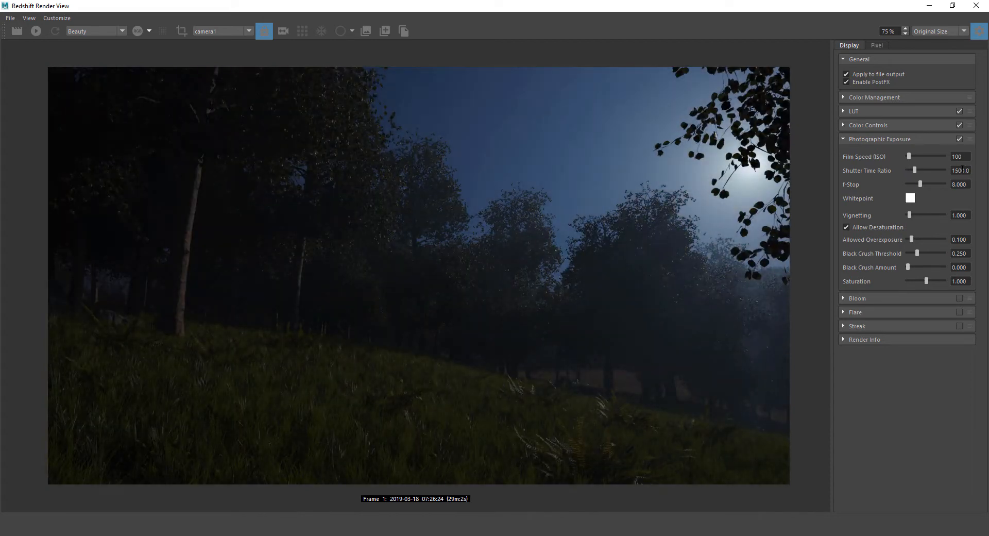
pyautogui.scroll(-1, 962, 169)
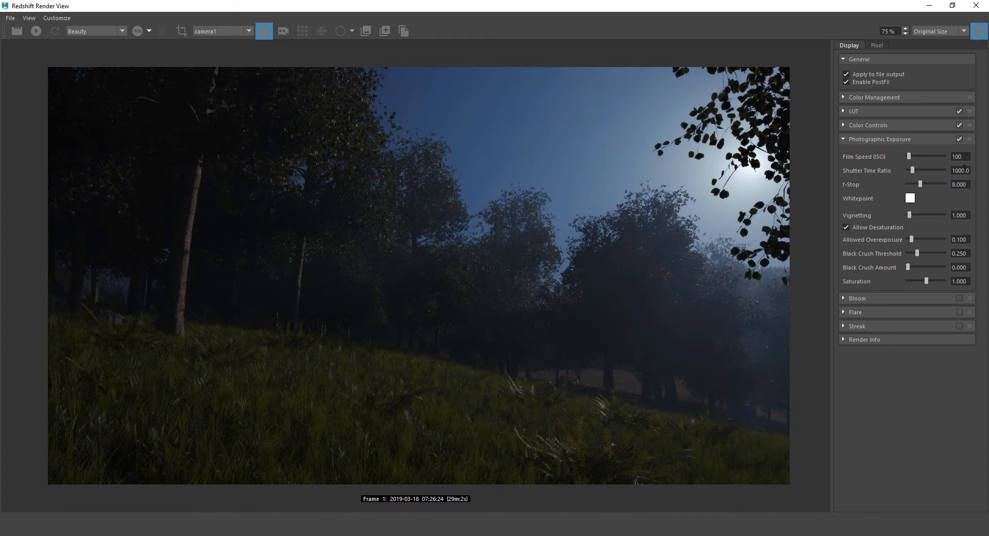
pyautogui.click(970, 140)
pyautogui.click(950, 140)
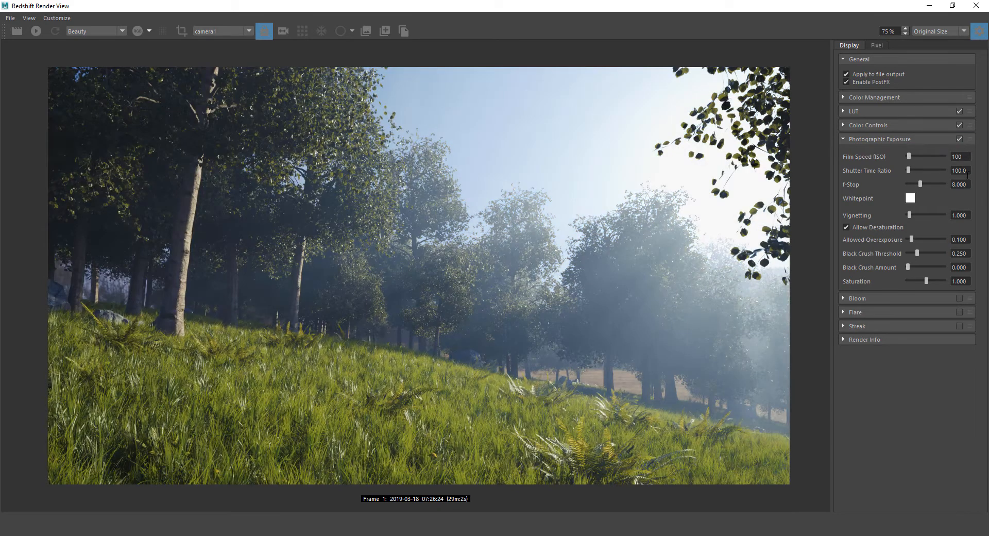
pyautogui.moveTo(952, 171); pyautogui.dragTo(979, 166)
pyautogui.write('2000')
pyautogui.press('Return')
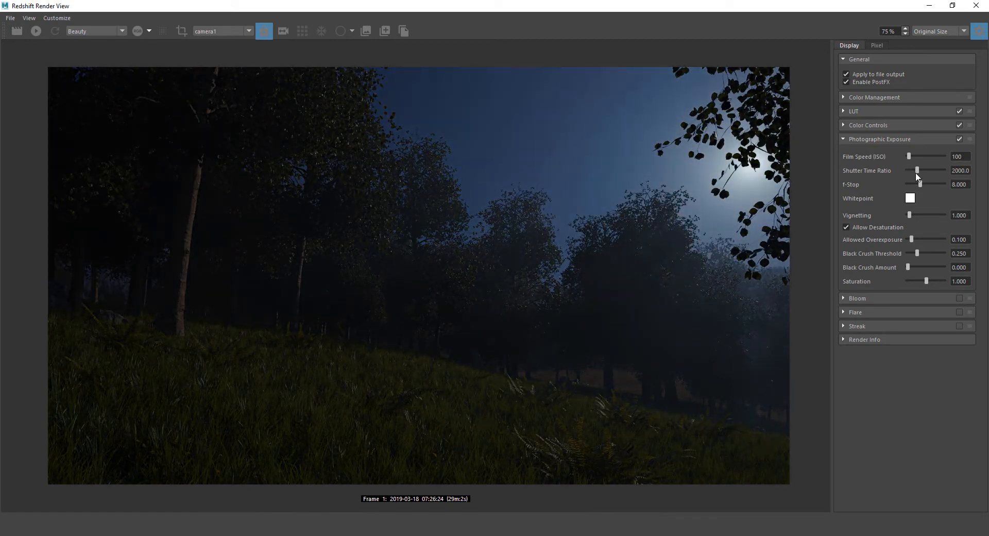
pyautogui.moveTo(915, 174); pyautogui.dragTo(910, 174)
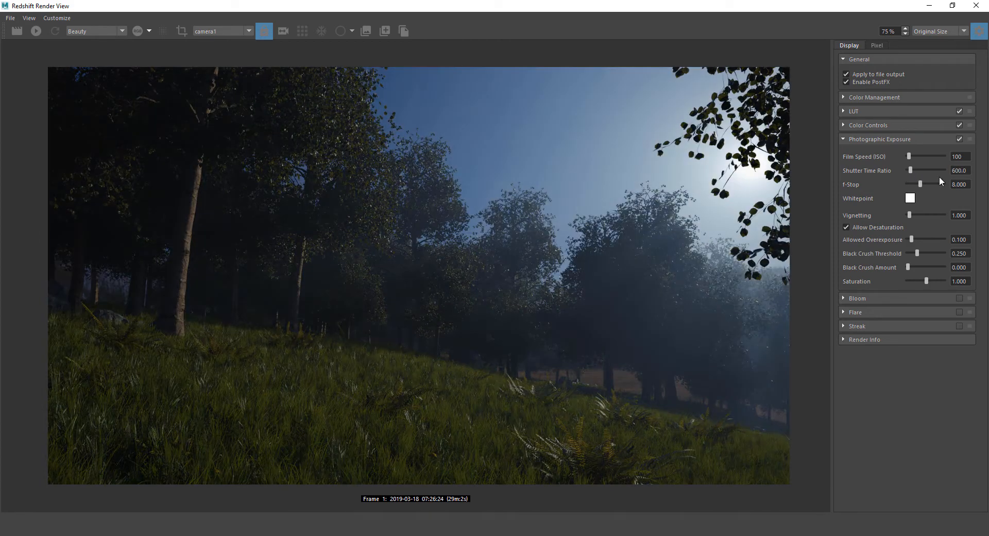
pyautogui.doubleClick(965, 173)
pyautogui.write('100')
pyautogui.press('Return')
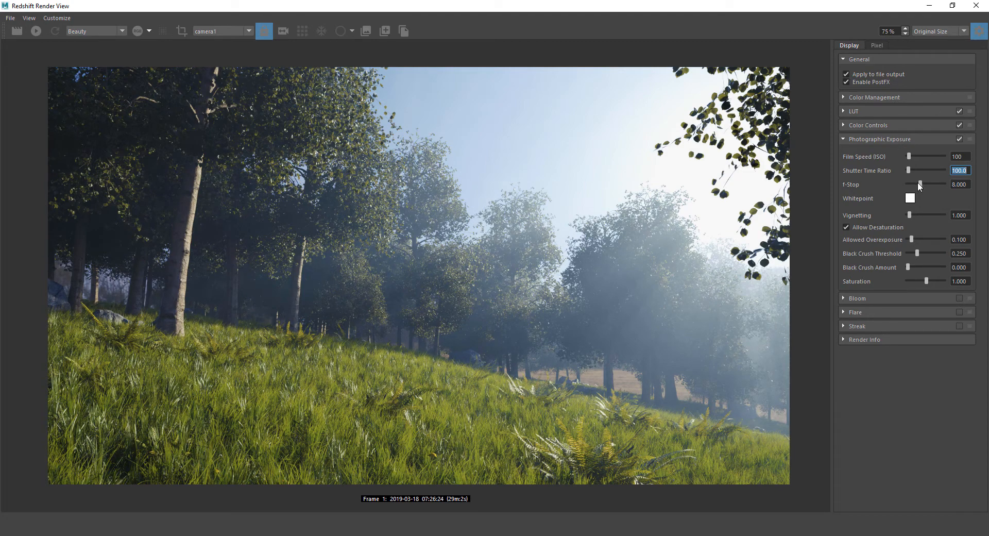
# Adjust the f-Stop around 7.5–7.8, settling near 7.825 to brighten the render slightly
pyautogui.moveTo(919, 182); pyautogui.dragTo(916, 180)
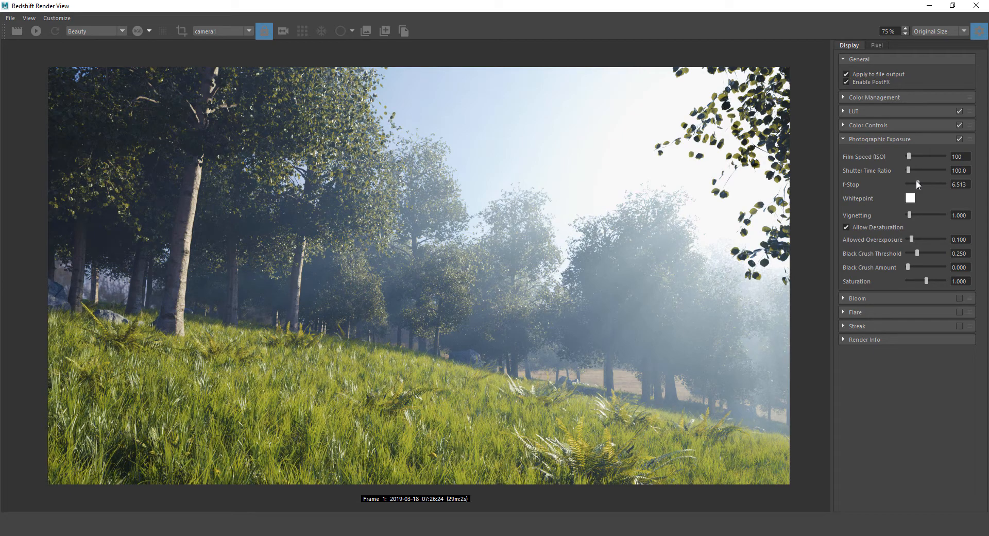
pyautogui.moveTo(915, 181); pyautogui.dragTo(919, 181)
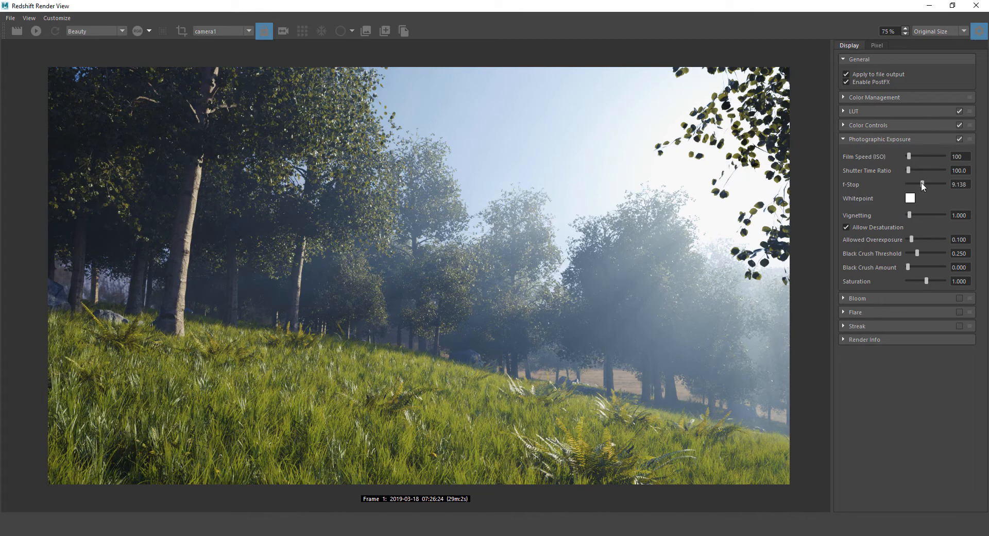
pyautogui.moveTo(922, 183); pyautogui.dragTo(916, 183)
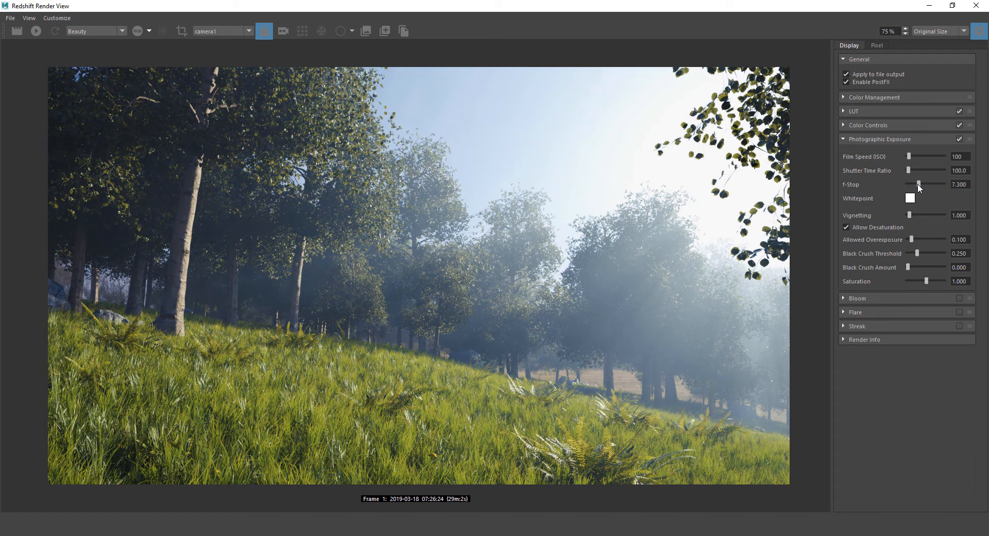
pyautogui.moveTo(917, 183); pyautogui.dragTo(919, 183)
# Toggle Photographic Exposure off and on to compare, leaving it enabled
pyautogui.click(959, 139)
pyautogui.click(959, 139)
pyautogui.click(959, 139)
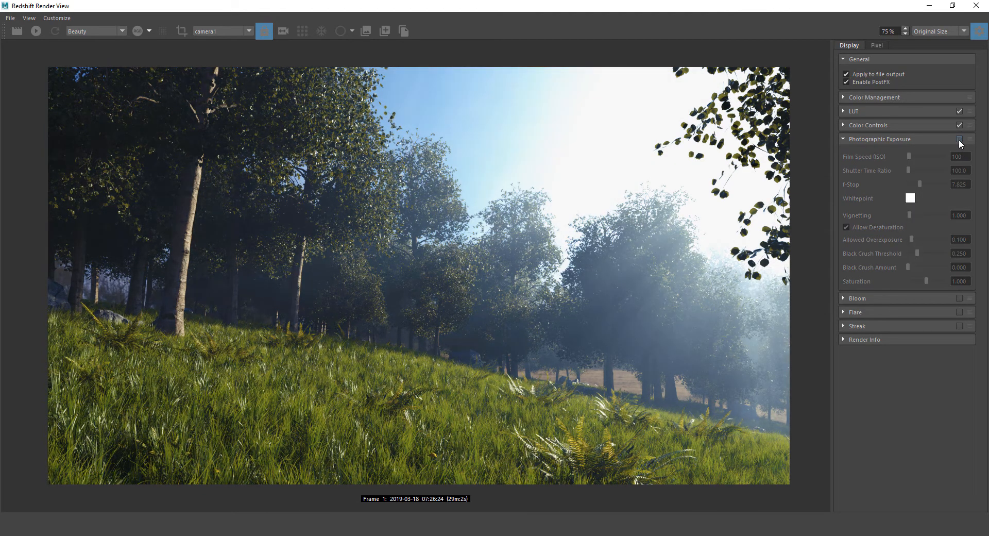
pyautogui.click(958, 139)
pyautogui.click(958, 139)
pyautogui.click(958, 139)
pyautogui.click(958, 139)
pyautogui.click(958, 139)
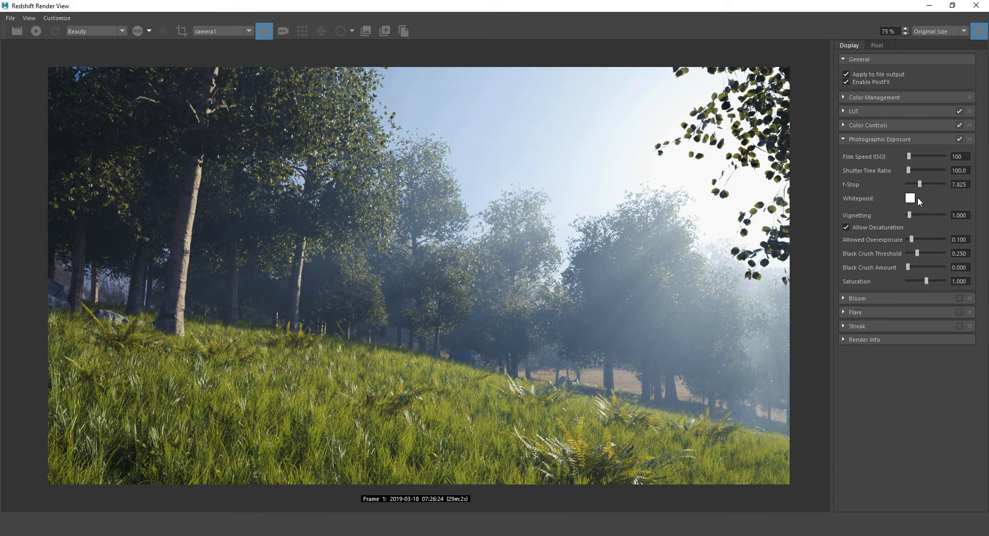
# Set the exposure Whitepoint colour to hue 154, saturation 36
pyautogui.click(910, 198)
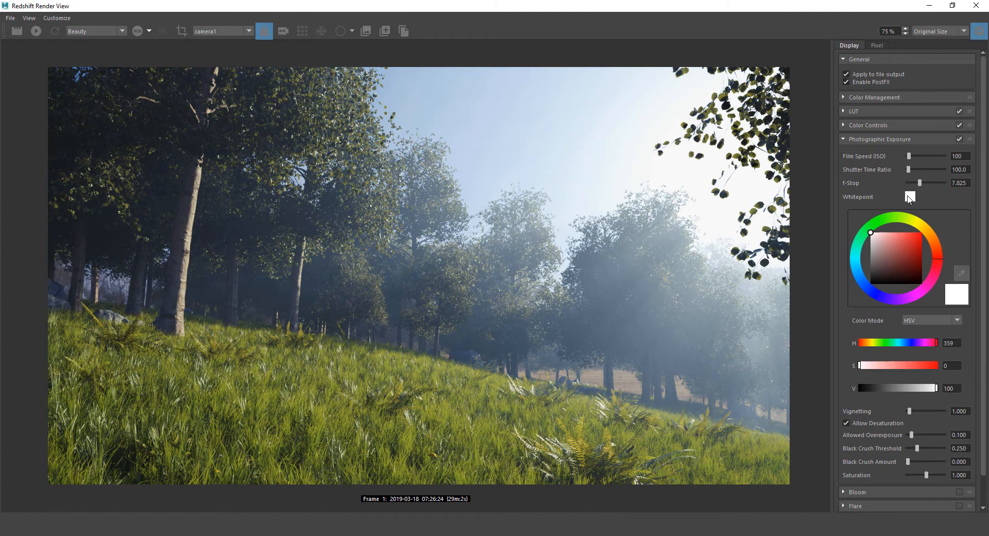
pyautogui.click(887, 233)
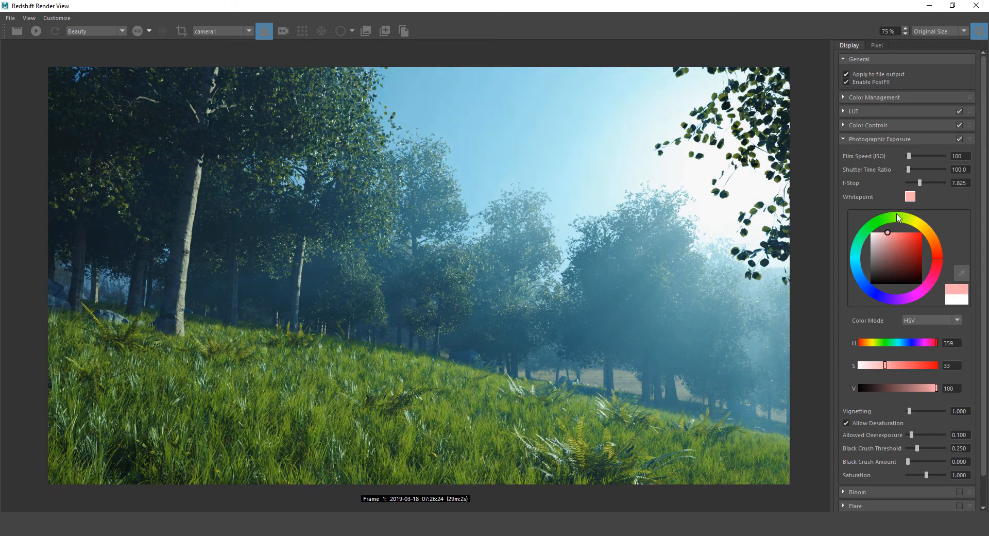
pyautogui.click(886, 216)
pyautogui.moveTo(884, 212)
pyautogui.mouseDown()
pyautogui.moveTo(896, 210)
pyautogui.moveTo(875, 212)
pyautogui.moveTo(933, 220)
pyautogui.moveTo(935, 290)
pyautogui.moveTo(861, 310)
pyautogui.moveTo(836, 271)
pyautogui.moveTo(861, 303)
pyautogui.mouseUp()
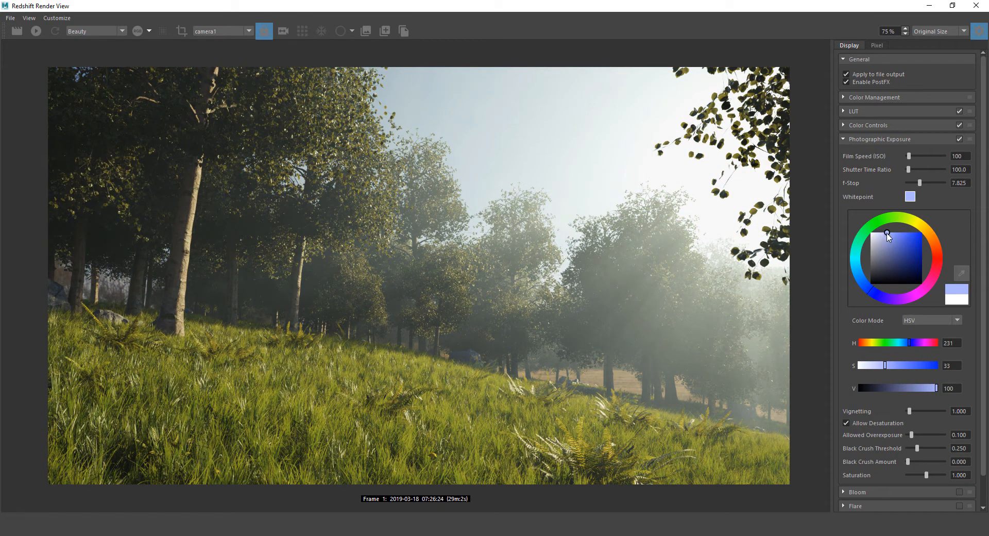
pyautogui.moveTo(887, 234)
pyautogui.mouseDown()
pyautogui.moveTo(889, 248)
pyautogui.moveTo(889, 233)
pyautogui.moveTo(909, 234)
pyautogui.moveTo(919, 221)
pyautogui.moveTo(883, 235)
pyautogui.moveTo(923, 219)
pyautogui.mouseUp()
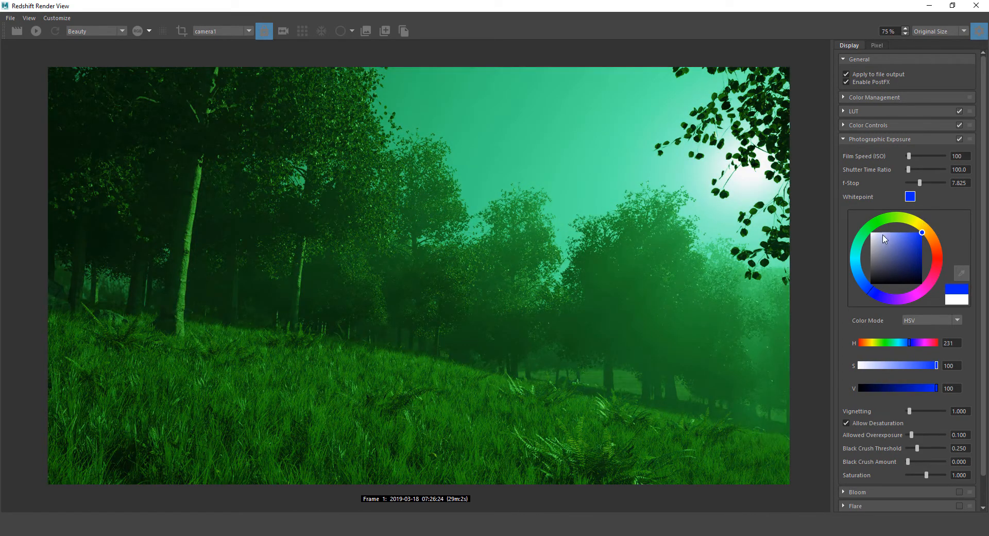
pyautogui.moveTo(924, 236); pyautogui.dragTo(889, 231)
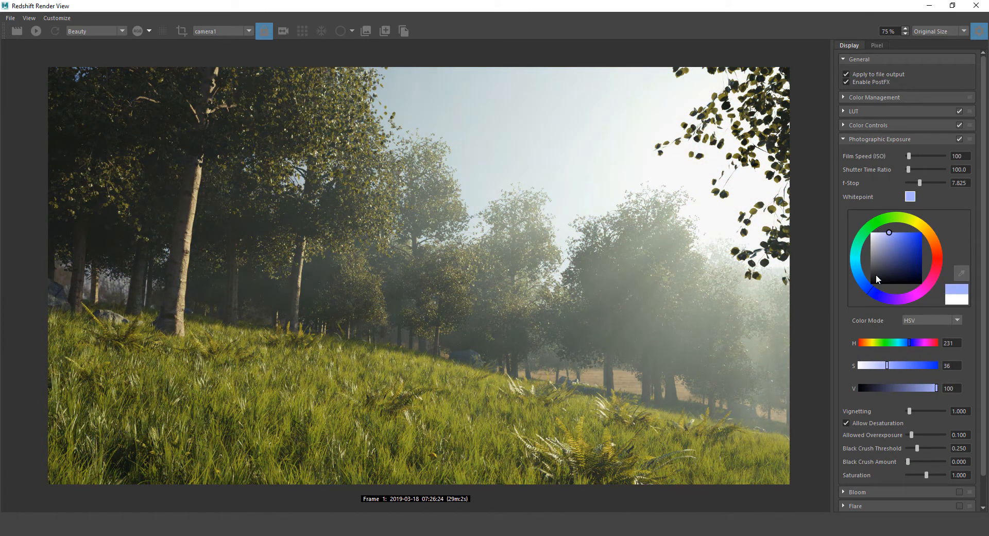
pyautogui.moveTo(870, 290)
pyautogui.mouseDown()
pyautogui.moveTo(858, 239)
pyautogui.moveTo(913, 204)
pyautogui.moveTo(889, 202)
pyautogui.moveTo(934, 200)
pyautogui.moveTo(959, 237)
pyautogui.moveTo(937, 303)
pyautogui.moveTo(848, 338)
pyautogui.moveTo(826, 332)
pyautogui.moveTo(776, 269)
pyautogui.moveTo(778, 187)
pyautogui.moveTo(770, 200)
pyautogui.mouseUp()
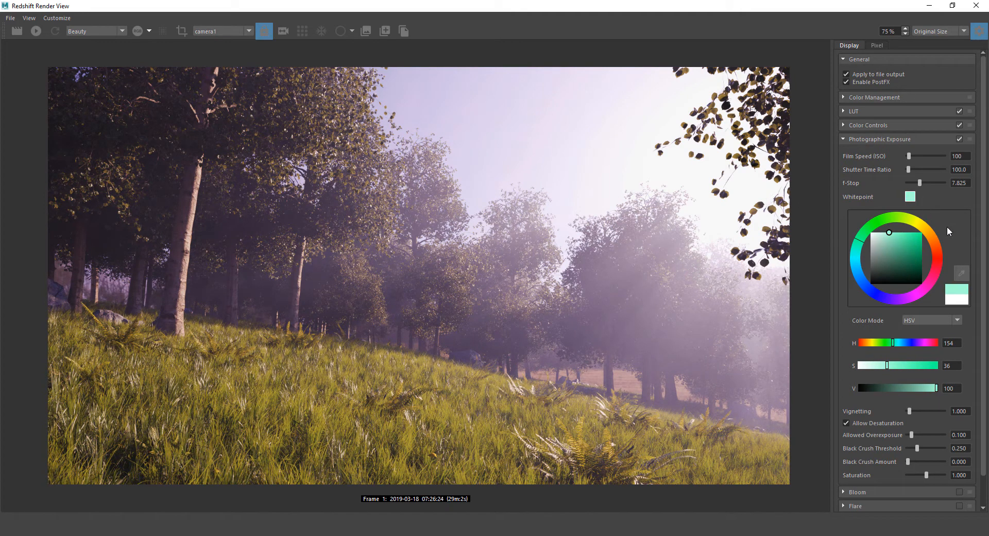
# Toggle Photographic Exposure repeatedly to compare the whitepoint tint, leaving it on
pyautogui.click(958, 139)
pyautogui.click(957, 139)
pyautogui.click(958, 139)
pyautogui.click(957, 139)
pyautogui.click(957, 139)
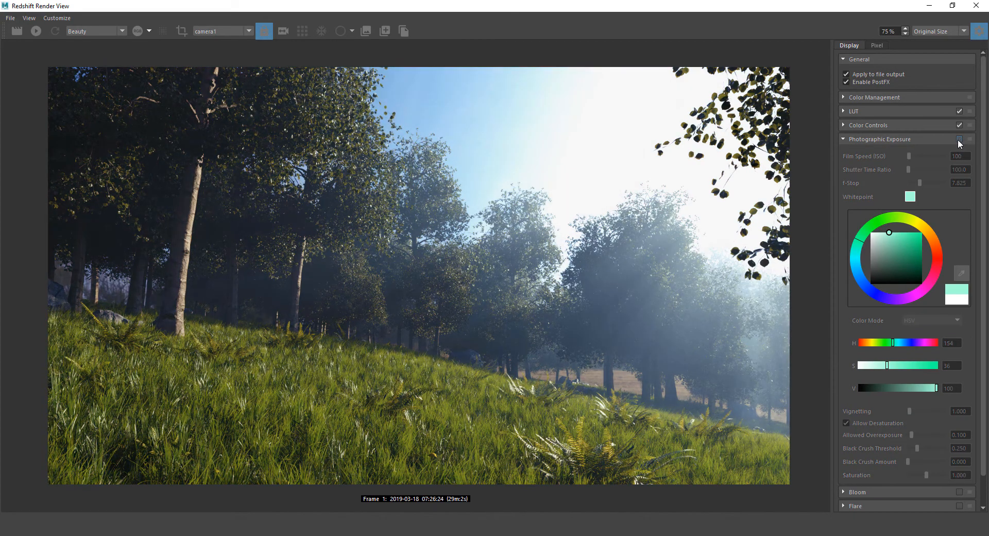
pyautogui.click(957, 139)
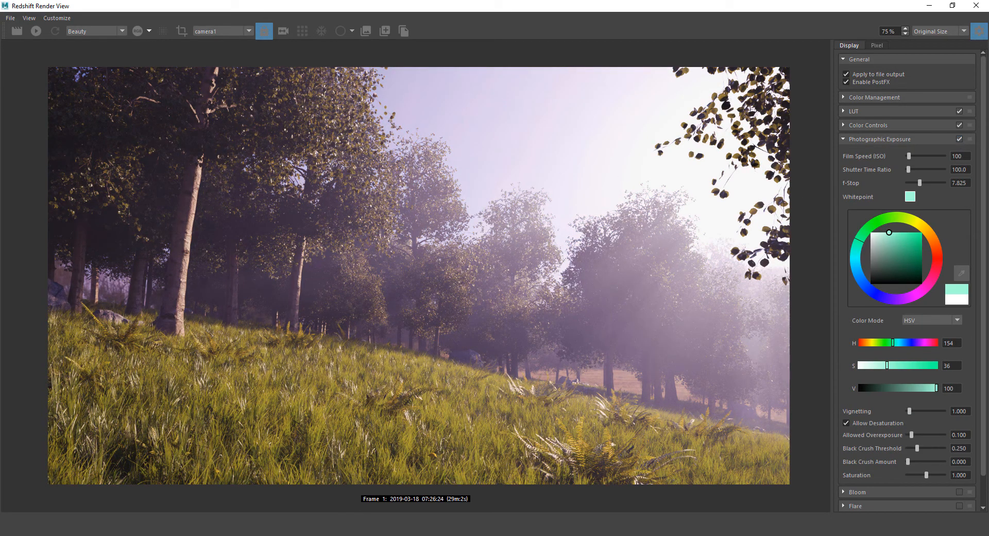
pyautogui.click(957, 138)
pyautogui.click(957, 138)
pyautogui.click(957, 139)
pyautogui.click(956, 138)
# Lower the whitepoint saturation to 27, comparing exposure on/off and trying another hue
pyautogui.moveTo(889, 233); pyautogui.dragTo(885, 232)
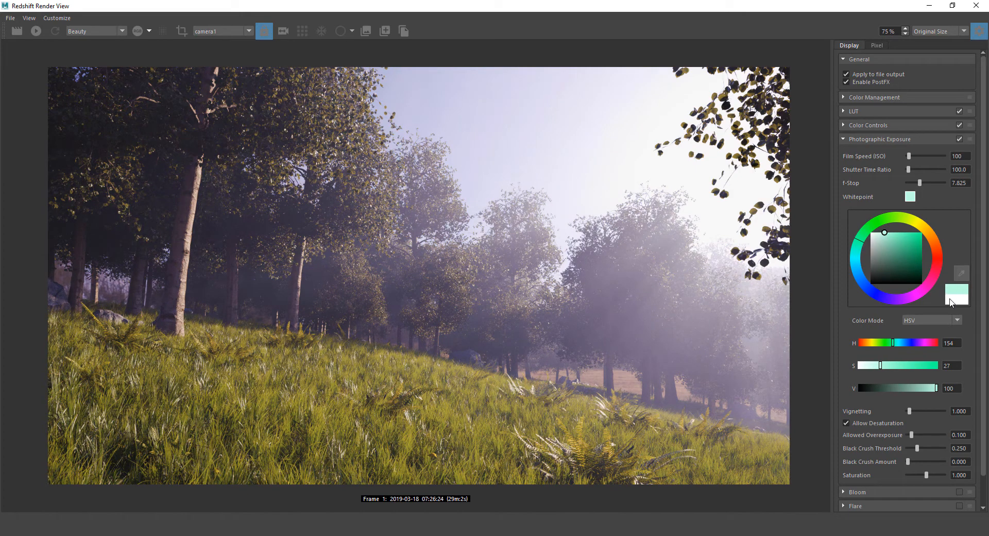
pyautogui.click(959, 139)
pyautogui.click(958, 139)
pyautogui.click(959, 139)
pyautogui.click(959, 139)
pyautogui.click(958, 139)
pyautogui.click(958, 139)
pyautogui.click(958, 139)
pyautogui.click(958, 139)
pyautogui.click(958, 139)
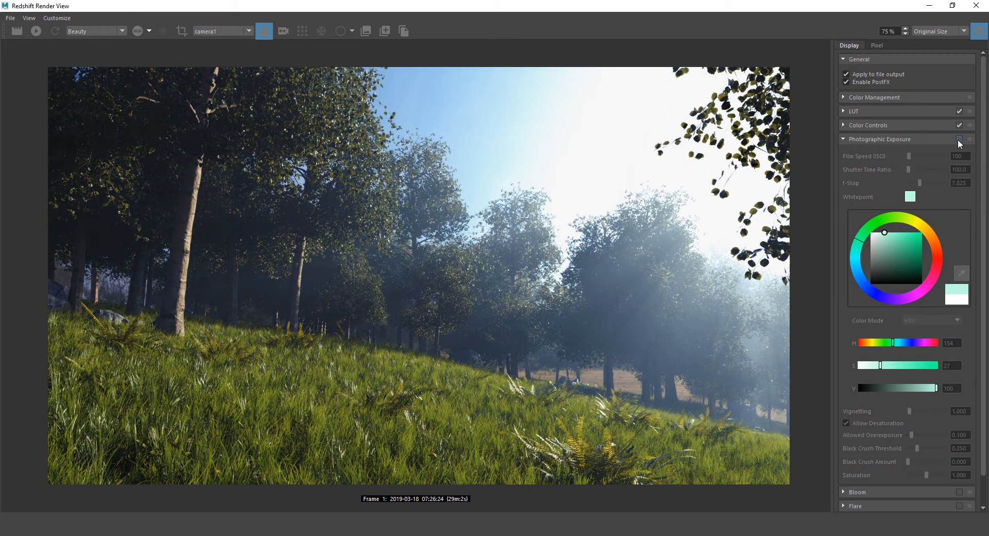
pyautogui.click(958, 139)
pyautogui.click(958, 139)
pyautogui.click(958, 140)
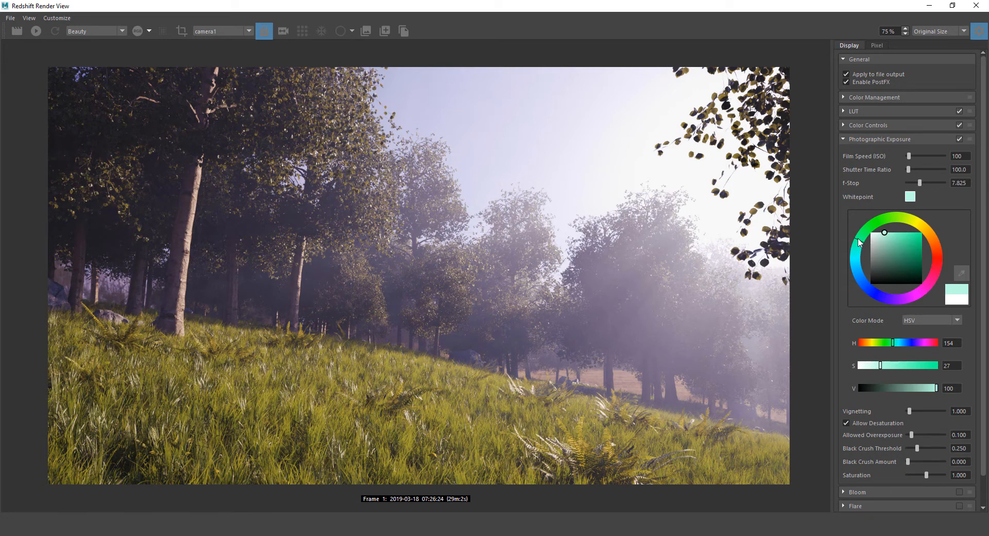
pyautogui.moveTo(859, 240)
pyautogui.mouseDown()
pyautogui.moveTo(860, 313)
pyautogui.moveTo(869, 312)
pyautogui.moveTo(928, 175)
pyautogui.moveTo(959, 187)
pyautogui.moveTo(857, 189)
pyautogui.moveTo(819, 221)
pyautogui.mouseUp()
# Fine-tune the whitepoint hue and compare the exposure effect on and off
pyautogui.moveTo(861, 244); pyautogui.dragTo(858, 238)
pyautogui.click(959, 139)
pyautogui.click(959, 138)
pyautogui.click(959, 138)
# Close the Whitepoint picker and set exposure Vignetting to 2.5
pyautogui.click(910, 199)
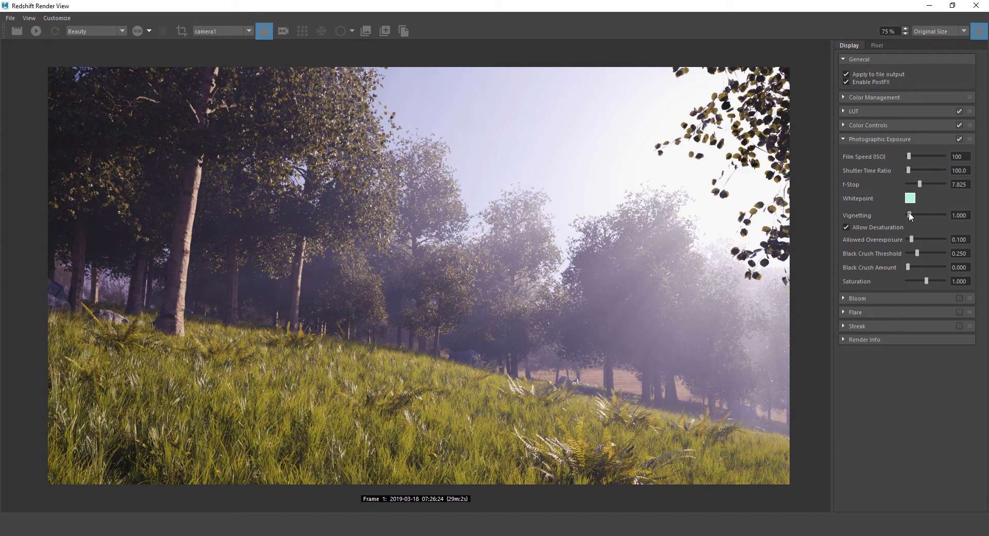
pyautogui.moveTo(910, 215)
pyautogui.mouseDown()
pyautogui.moveTo(961, 205)
pyautogui.moveTo(901, 203)
pyautogui.moveTo(923, 209)
pyautogui.moveTo(913, 207)
pyautogui.mouseUp()
pyautogui.doubleClick(954, 214)
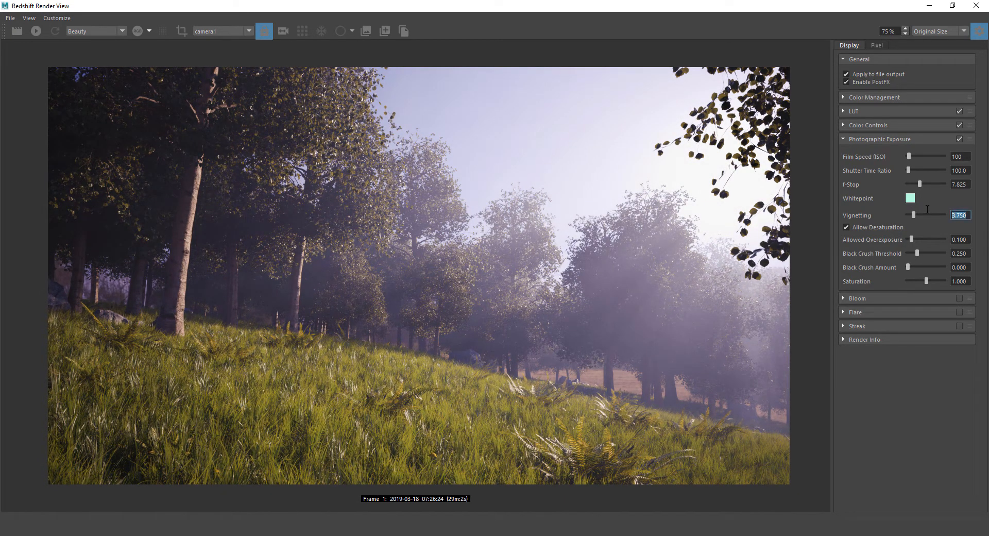
pyautogui.write('2.5')
pyautogui.press('Return')
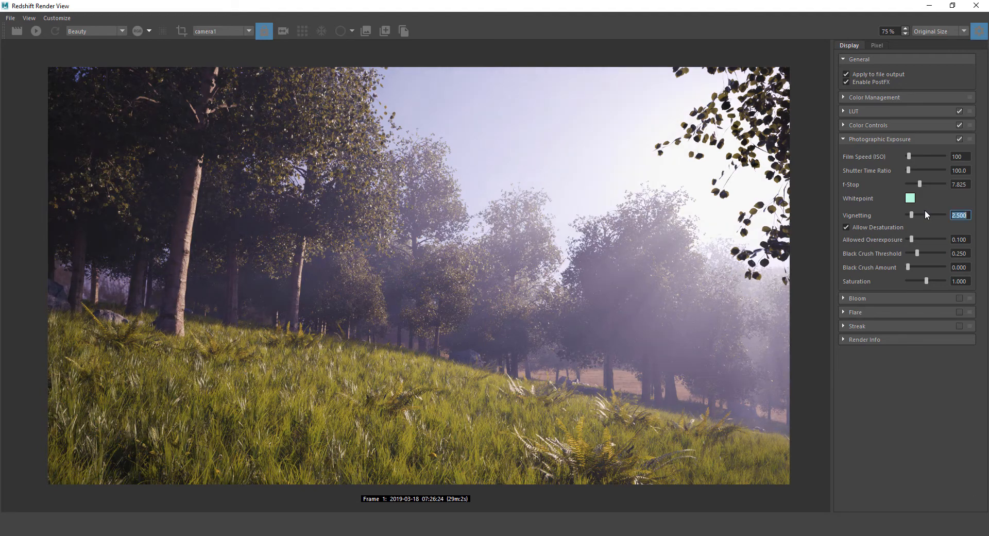
# Toggle Photographic Exposure repeatedly to compare the vignetting, leaving it enabled
pyautogui.click(959, 138)
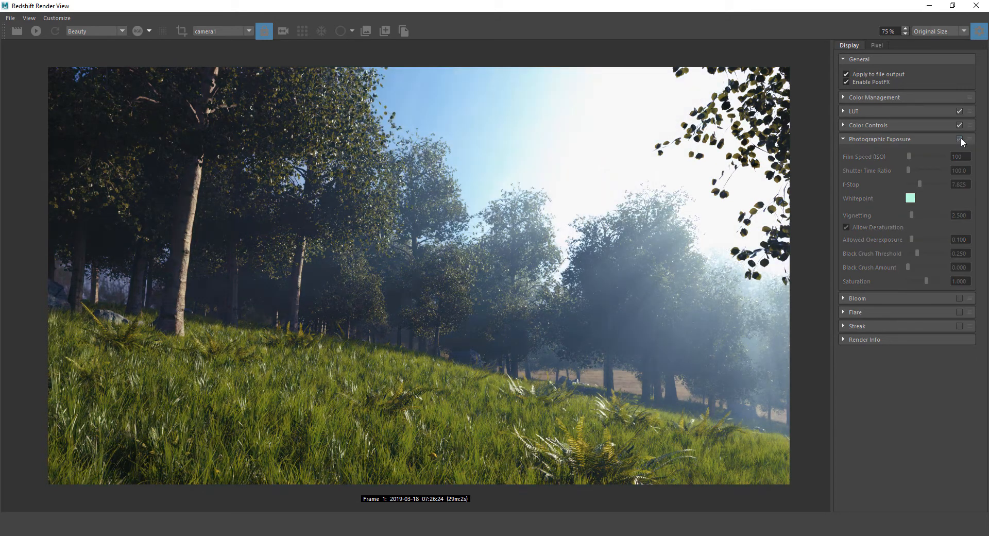
pyautogui.click(959, 139)
pyautogui.click(960, 139)
pyautogui.click(960, 139)
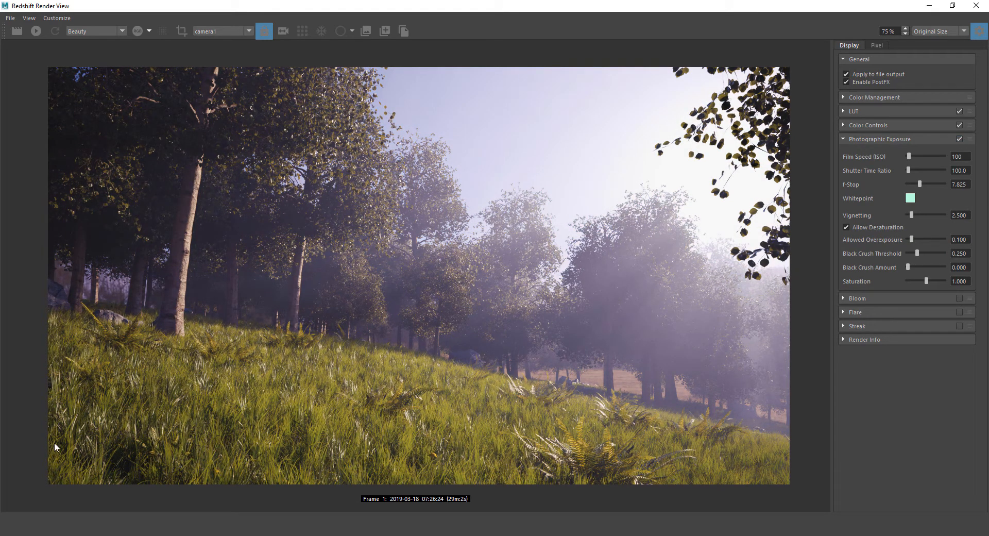
pyautogui.click(959, 139)
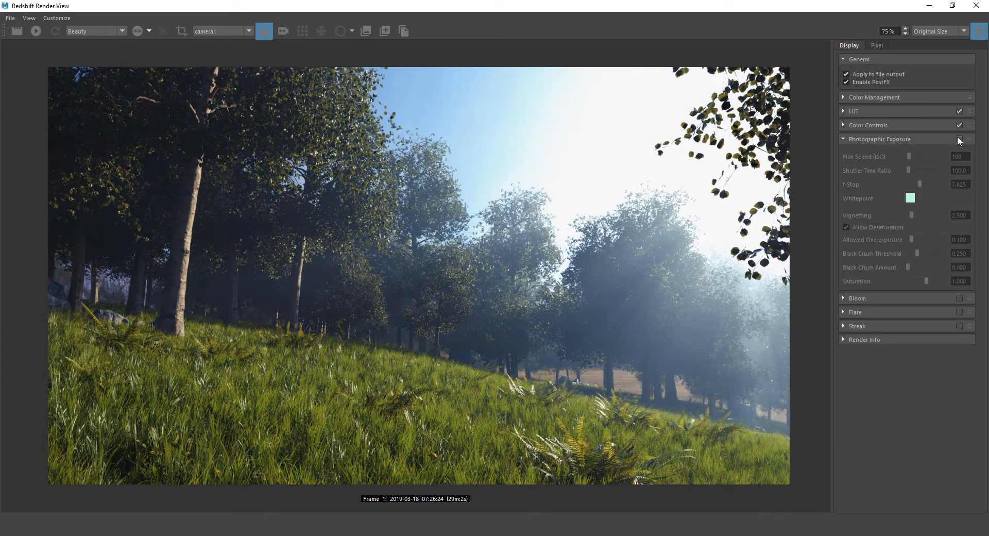
pyautogui.click(958, 138)
pyautogui.click(958, 139)
pyautogui.click(959, 138)
pyautogui.click(958, 139)
pyautogui.click(958, 138)
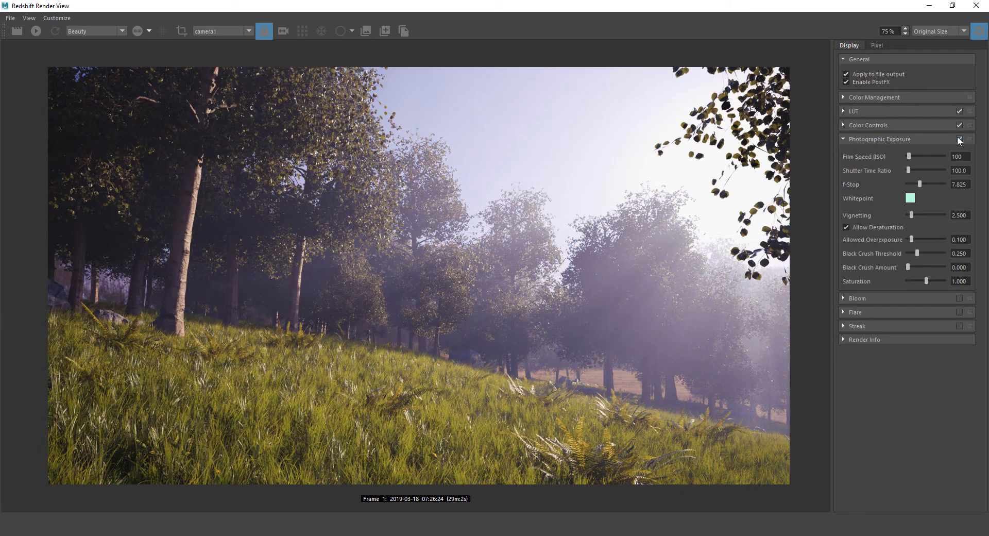
pyautogui.click(958, 138)
pyautogui.click(958, 139)
pyautogui.click(959, 139)
pyautogui.click(958, 138)
# Set Black Crush Amount to 0.125 and Black Crush Threshold to 0.000
pyautogui.moveTo(908, 267); pyautogui.dragTo(940, 236)
pyautogui.click(917, 251)
pyautogui.moveTo(923, 251); pyautogui.dragTo(901, 252)
# Collapse Photographic Exposure and enable Bloom, toggling it to compare the glow
pyautogui.click(843, 139)
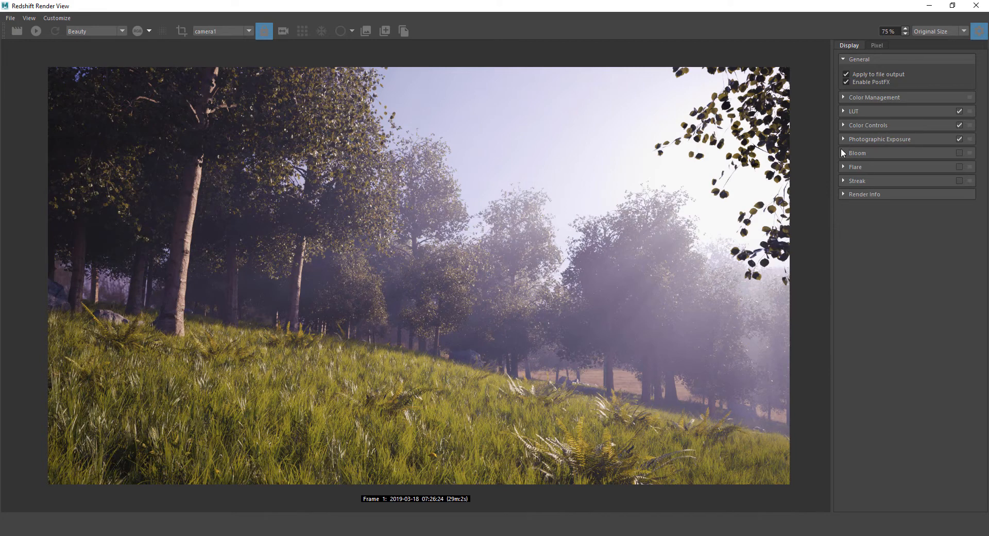
pyautogui.click(843, 153)
pyautogui.click(959, 153)
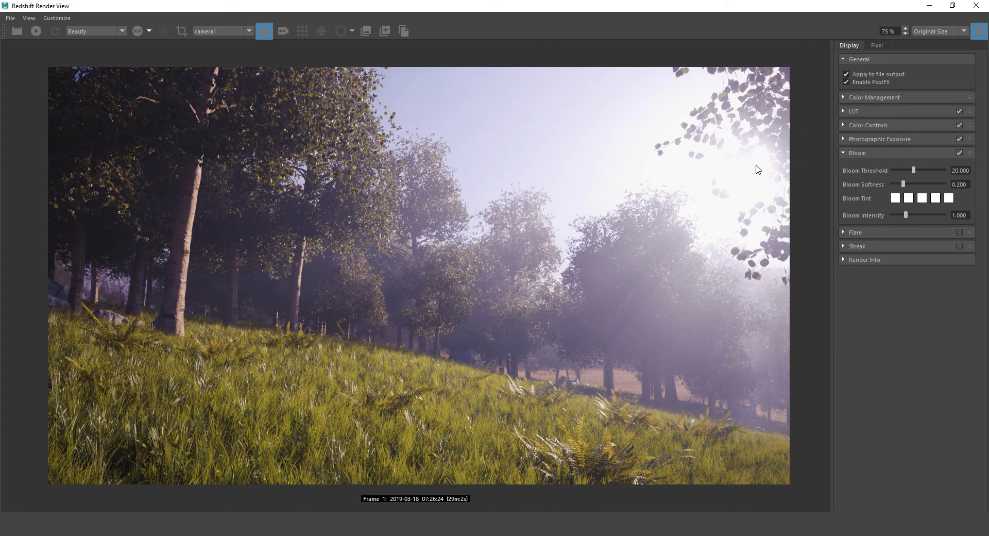
pyautogui.click(959, 153)
pyautogui.click(959, 153)
pyautogui.click(959, 153)
pyautogui.click(959, 152)
pyautogui.click(959, 153)
pyautogui.click(959, 153)
pyautogui.click(959, 153)
pyautogui.click(959, 153)
# Set bloom threshold 19.725, softness 0.229 and intensity 0.771
pyautogui.moveTo(913, 169)
pyautogui.mouseDown()
pyautogui.moveTo(891, 171)
pyautogui.moveTo(944, 174)
pyautogui.moveTo(892, 181)
pyautogui.moveTo(903, 180)
pyautogui.mouseUp()
pyautogui.hotkey('ctrl', 'z')
pyautogui.moveTo(906, 212); pyautogui.dragTo(907, 183)
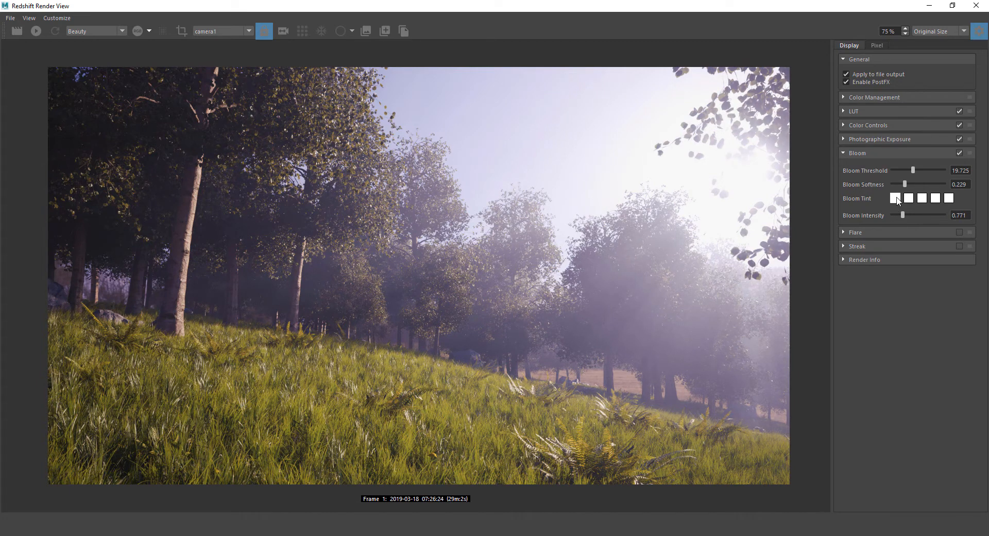
# Set the first Bloom Tint colour to blue (hue 216)
pyautogui.click(895, 198)
pyautogui.moveTo(889, 241)
pyautogui.mouseDown()
pyautogui.moveTo(941, 218)
pyautogui.moveTo(915, 235)
pyautogui.moveTo(939, 265)
pyautogui.moveTo(878, 296)
pyautogui.moveTo(848, 244)
pyautogui.moveTo(920, 228)
pyautogui.moveTo(902, 302)
pyautogui.moveTo(906, 218)
pyautogui.moveTo(871, 227)
pyautogui.moveTo(857, 283)
pyautogui.moveTo(875, 292)
pyautogui.moveTo(859, 287)
pyautogui.moveTo(854, 247)
pyautogui.moveTo(941, 268)
pyautogui.moveTo(943, 256)
pyautogui.mouseUp()
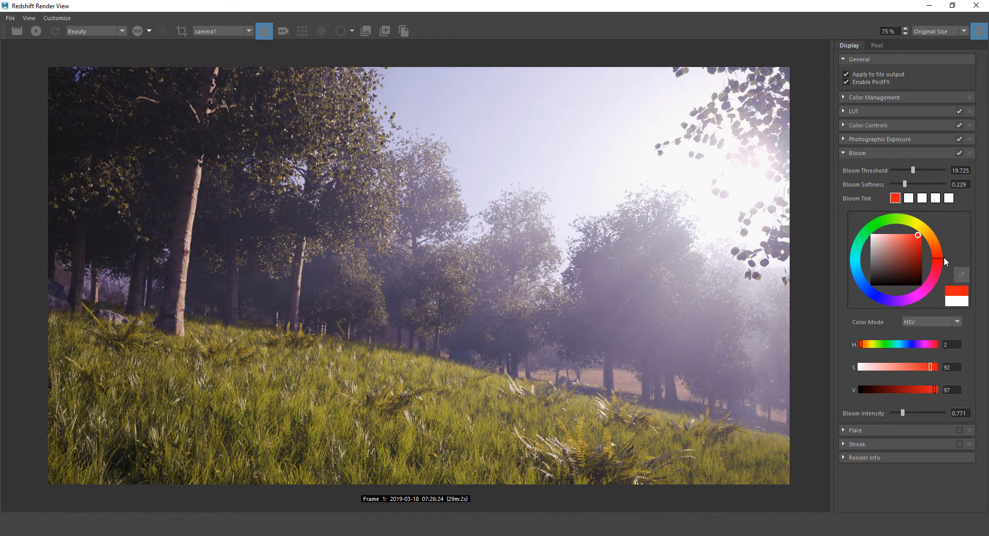
pyautogui.moveTo(857, 283); pyautogui.dragTo(858, 287)
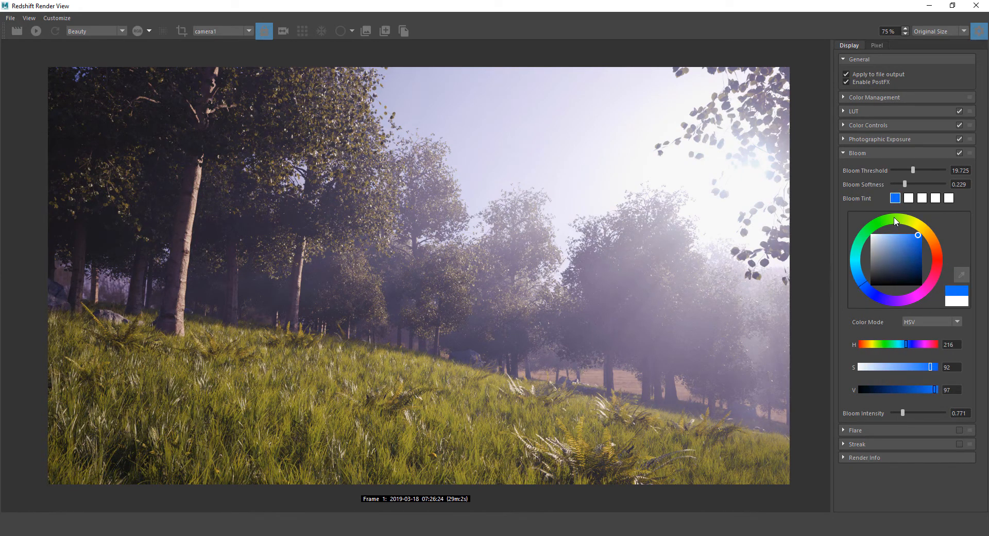
pyautogui.click(894, 199)
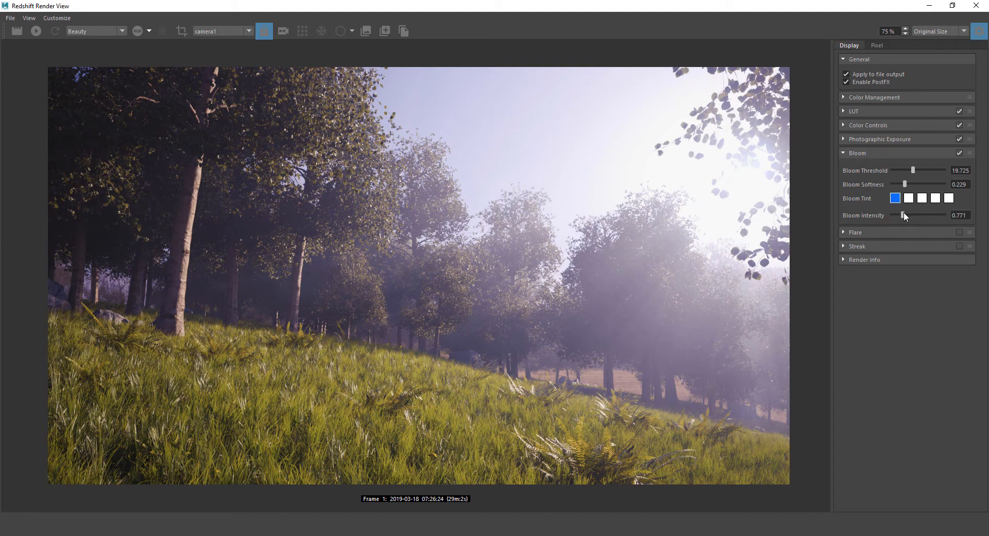
# Retune bloom to threshold 12.844, softness 0.101, intensity 0.881, comparing it on and off
pyautogui.moveTo(904, 213); pyautogui.dragTo(902, 215)
pyautogui.moveTo(903, 184)
pyautogui.mouseDown()
pyautogui.moveTo(915, 169)
pyautogui.moveTo(905, 170)
pyautogui.mouseUp()
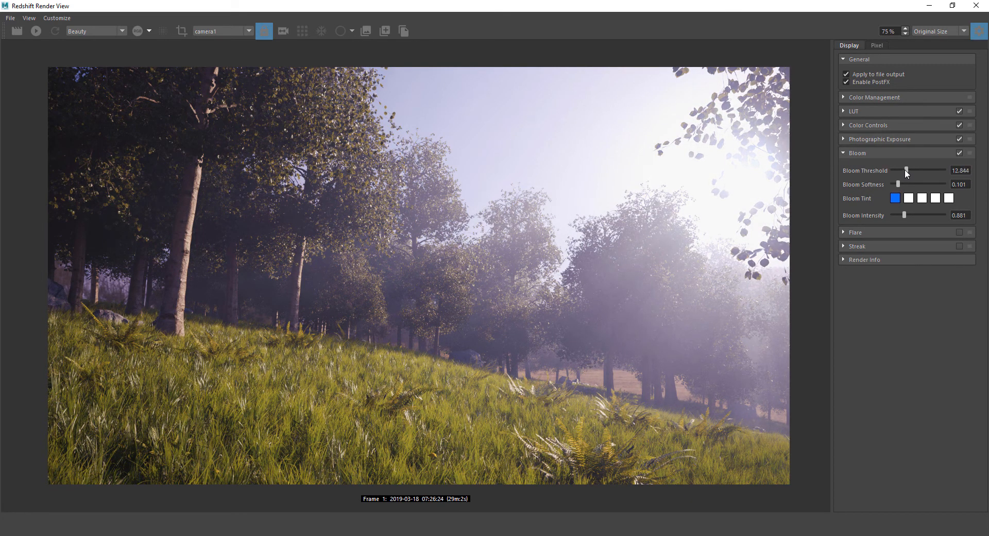
pyautogui.click(959, 153)
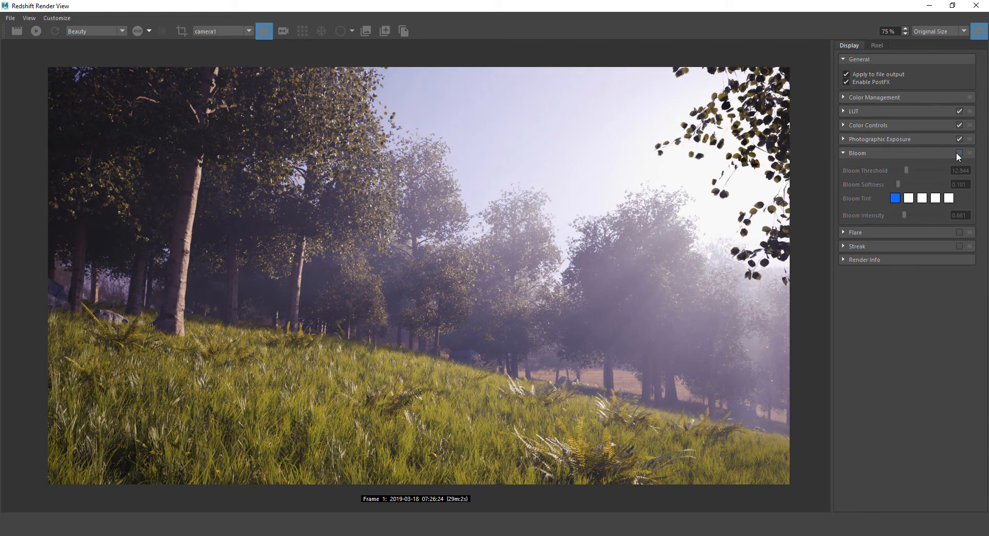
pyautogui.click(959, 153)
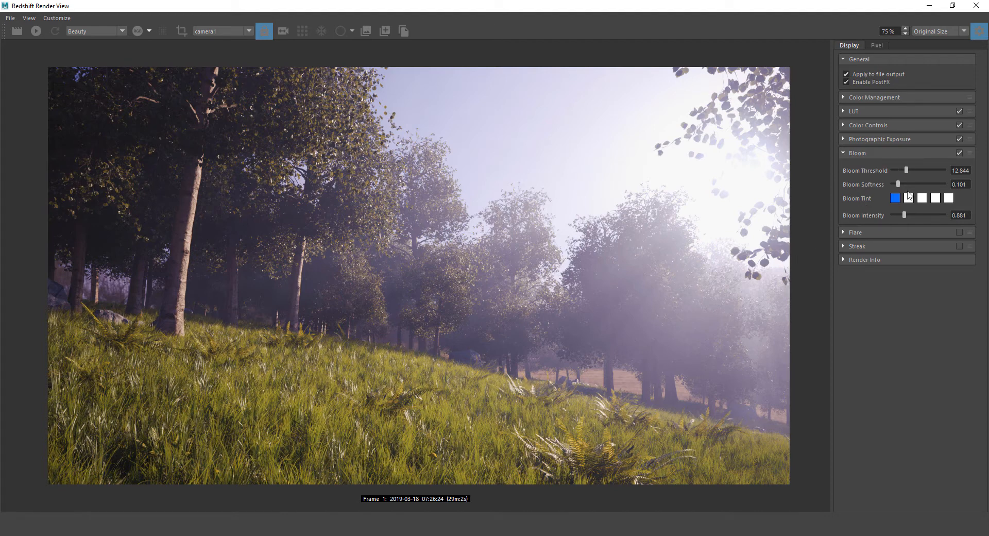
# Turn off Allow Desaturation in Photographic Exposure after comparing its effect
pyautogui.click(842, 153)
pyautogui.click(843, 139)
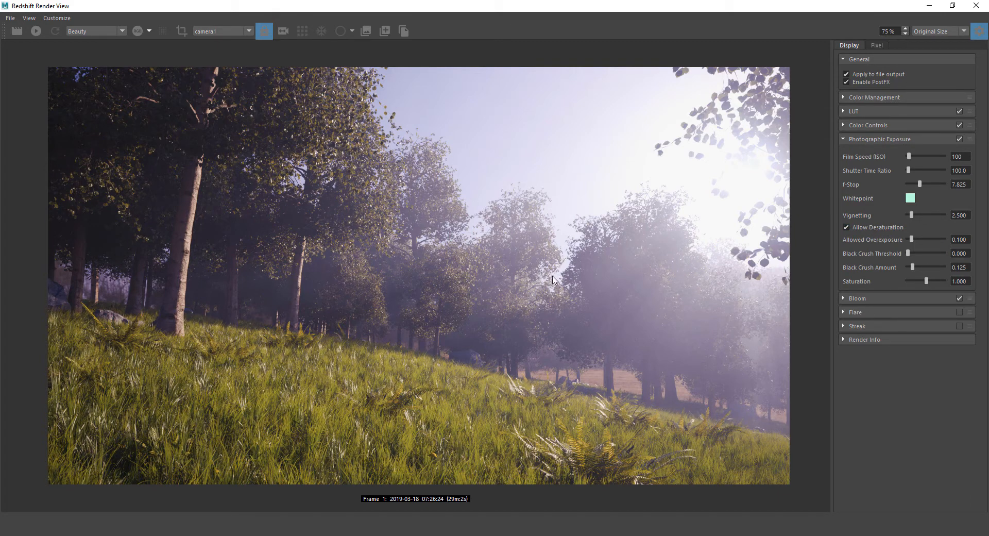
pyautogui.click(846, 227)
pyautogui.click(846, 227)
pyautogui.click(846, 227)
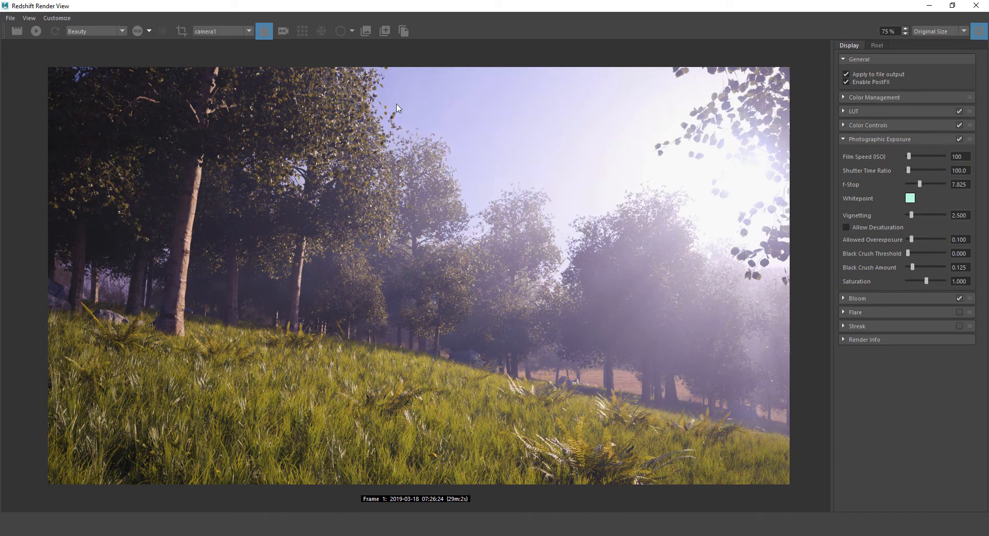
pyautogui.click(845, 227)
# Toggle Photographic Exposure repeatedly to compare, leaving it enabled
pyautogui.click(959, 137)
pyautogui.click(959, 137)
pyautogui.click(959, 137)
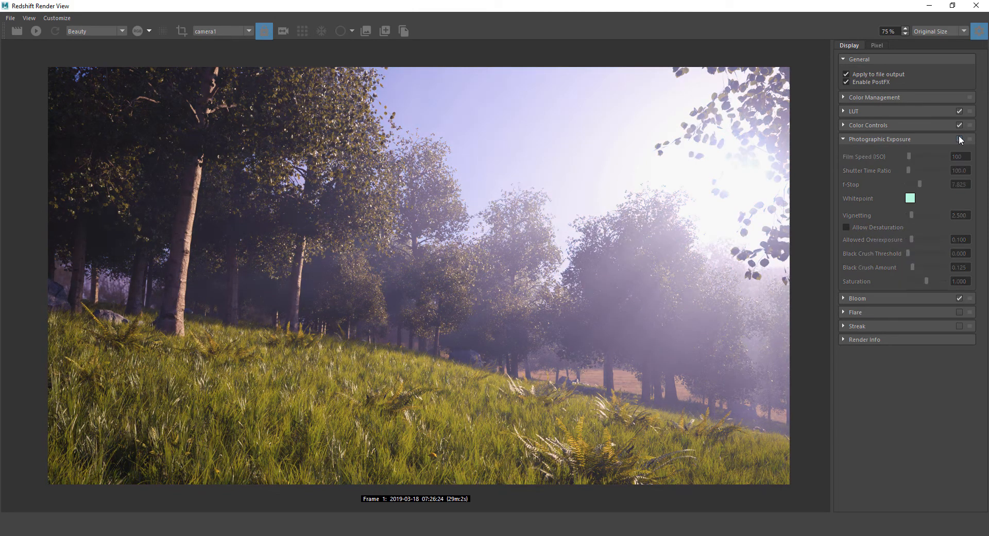
pyautogui.click(959, 138)
pyautogui.click(959, 138)
pyautogui.click(959, 138)
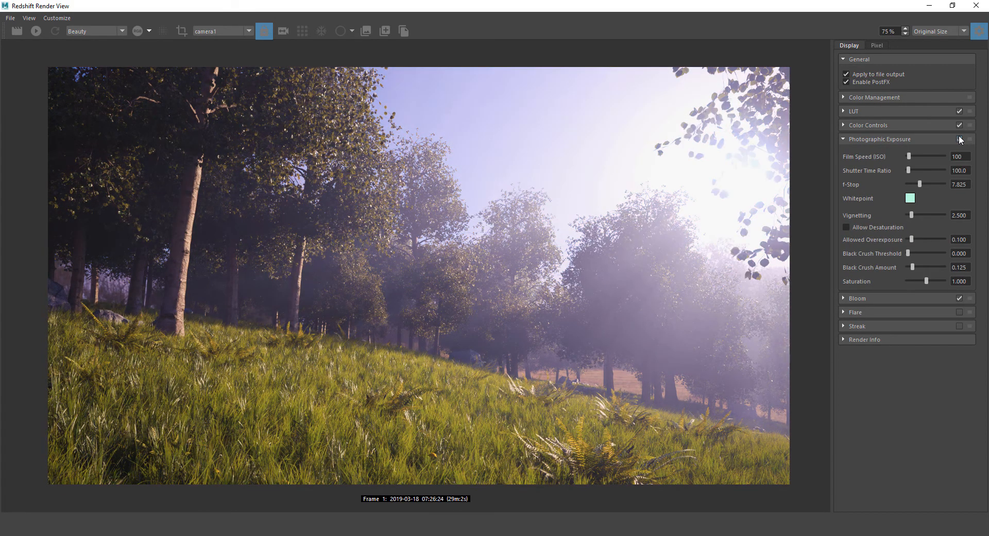
pyautogui.click(959, 138)
pyautogui.click(959, 138)
# Toggle Enable PostFX for a before/after comparison, leaving post effects on
pyautogui.click(846, 81)
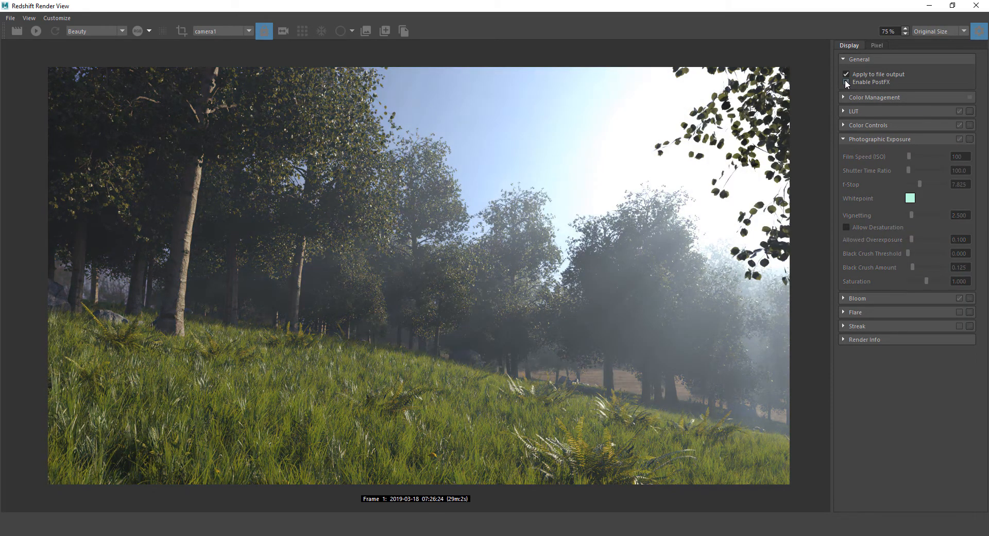
pyautogui.click(845, 81)
pyautogui.click(845, 82)
pyautogui.click(846, 82)
pyautogui.click(846, 81)
pyautogui.click(846, 81)
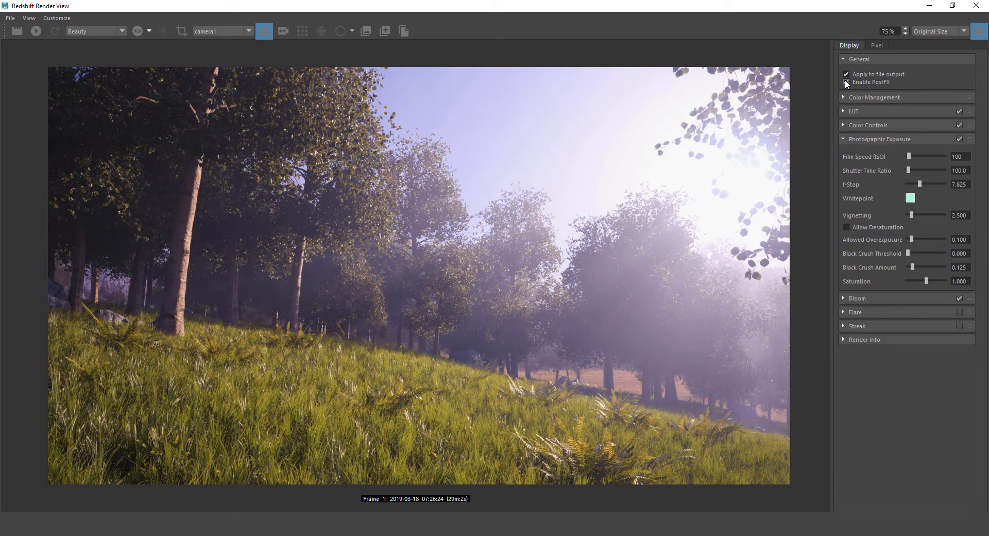
pyautogui.click(846, 81)
pyautogui.click(846, 81)
# Collapse Photographic Exposure and enable lens Flare, comparing it on and off
pyautogui.click(843, 139)
pyautogui.click(843, 166)
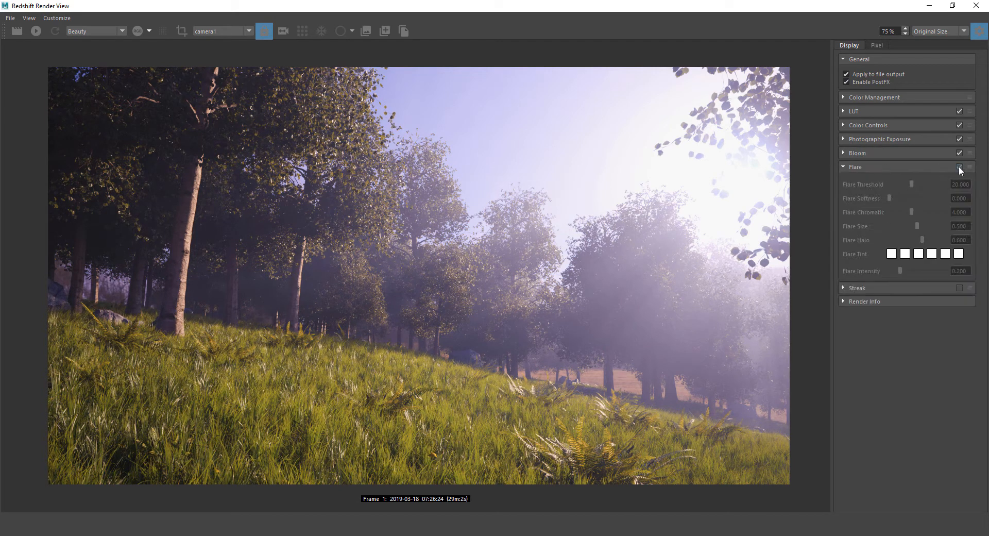
pyautogui.click(959, 166)
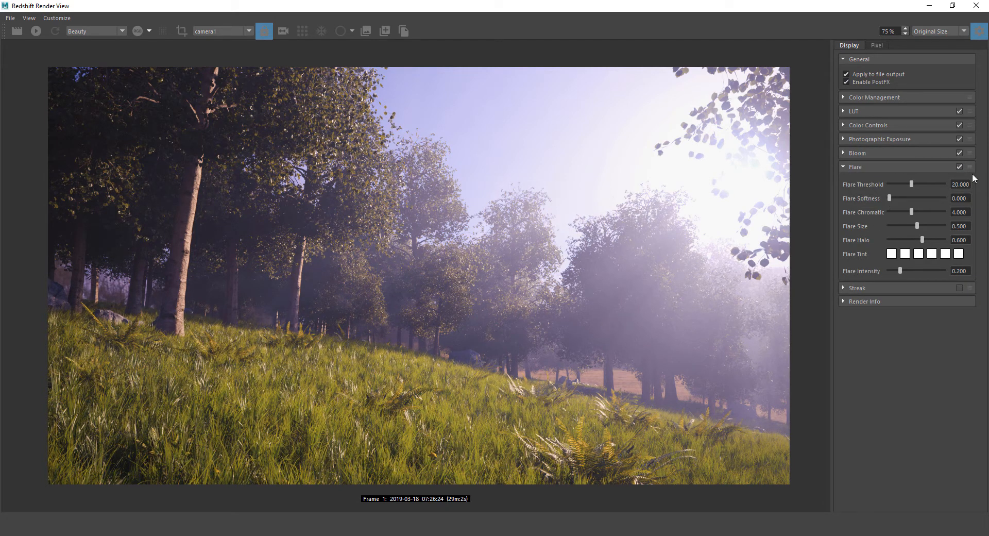
pyautogui.click(959, 167)
# Set flare chromatic to 6.379, size 0.112 and halo 0.448
pyautogui.moveTo(910, 185); pyautogui.dragTo(881, 184)
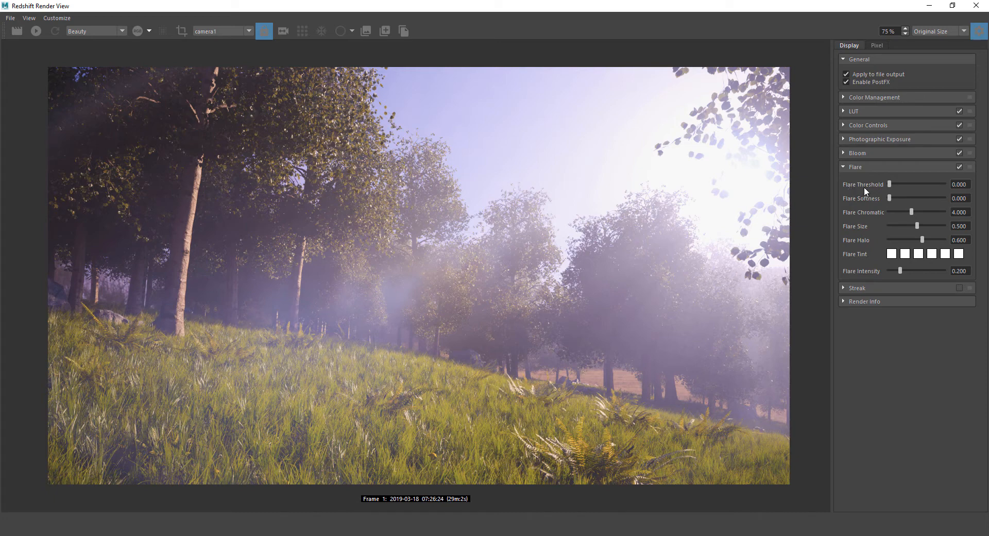
pyautogui.moveTo(889, 198); pyautogui.dragTo(920, 198)
pyautogui.moveTo(889, 197); pyautogui.dragTo(824, 189)
pyautogui.moveTo(913, 215)
pyautogui.mouseDown()
pyautogui.moveTo(921, 211)
pyautogui.moveTo(849, 236)
pyautogui.moveTo(945, 212)
pyautogui.moveTo(898, 212)
pyautogui.mouseUp()
pyautogui.moveTo(930, 252)
pyautogui.mouseDown()
pyautogui.moveTo(918, 229)
pyautogui.moveTo(895, 229)
pyautogui.moveTo(948, 233)
pyautogui.moveTo(886, 247)
pyautogui.moveTo(943, 243)
pyautogui.moveTo(915, 245)
pyautogui.mouseUp()
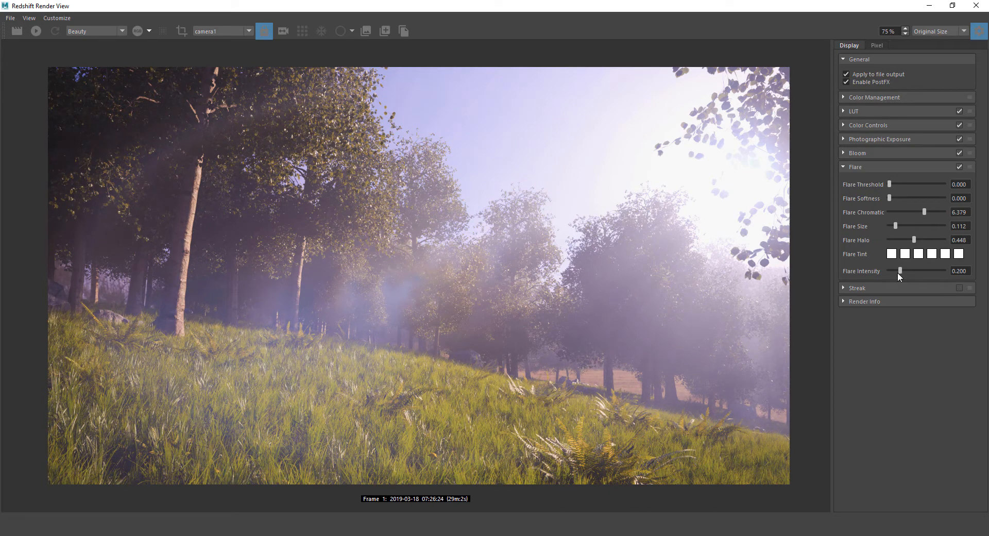
# Tune the Flare sliders to threshold 18.103 and intensity 0.750
pyautogui.moveTo(899, 271)
pyautogui.mouseDown()
pyautogui.moveTo(932, 270)
pyautogui.moveTo(883, 274)
pyautogui.moveTo(900, 276)
pyautogui.mouseUp()
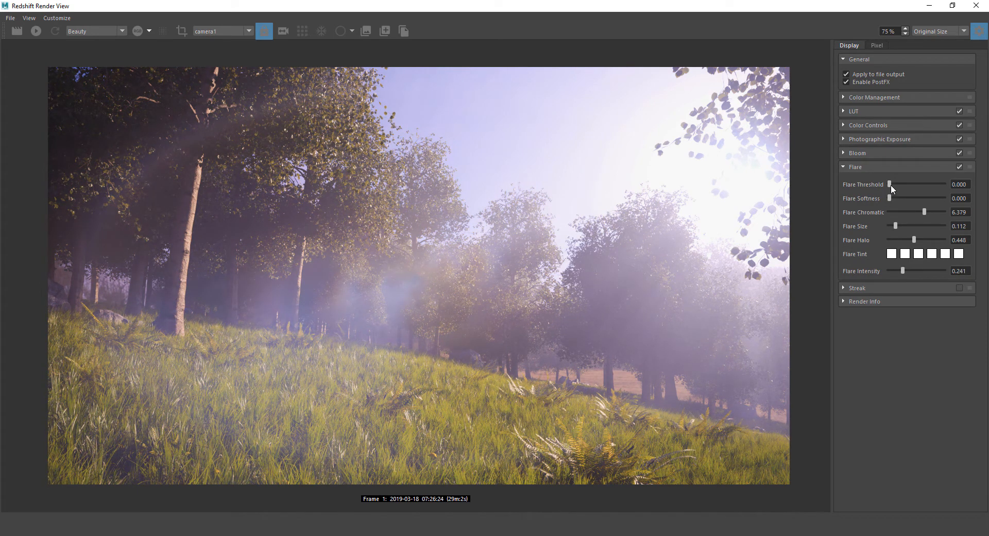
pyautogui.moveTo(891, 184); pyautogui.dragTo(894, 184)
pyautogui.moveTo(905, 274); pyautogui.dragTo(913, 274)
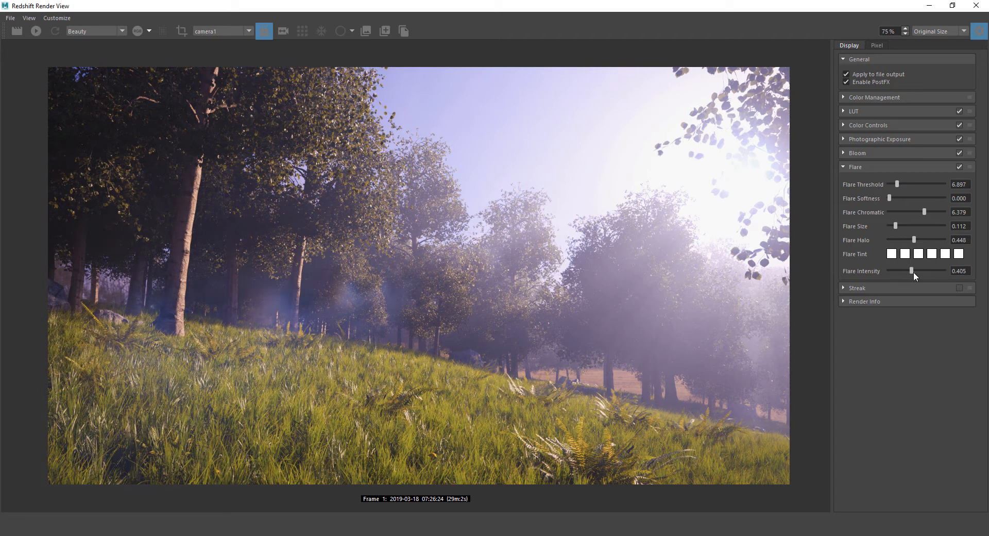
pyautogui.moveTo(892, 185); pyautogui.dragTo(901, 185)
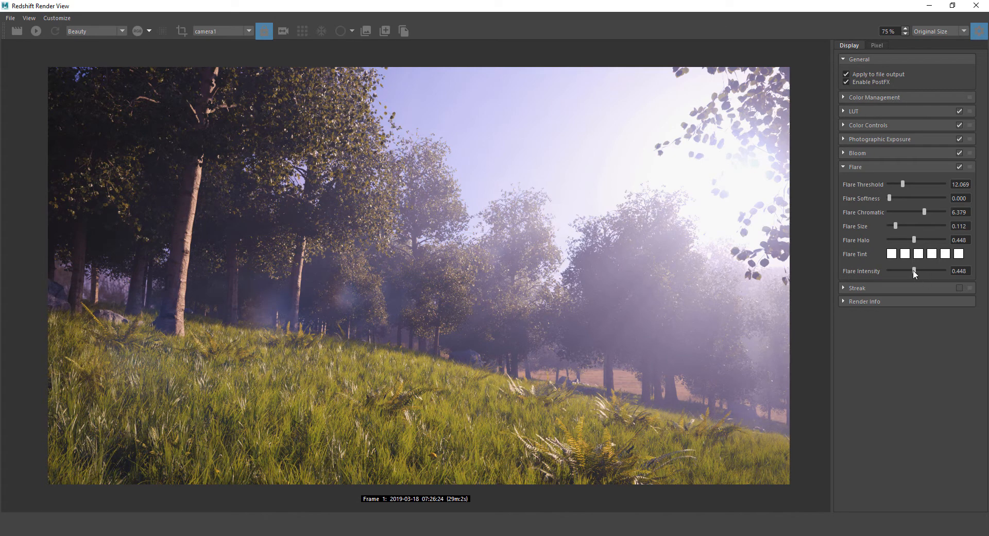
pyautogui.moveTo(913, 271)
pyautogui.mouseDown()
pyautogui.moveTo(902, 268)
pyautogui.moveTo(931, 271)
pyautogui.mouseUp()
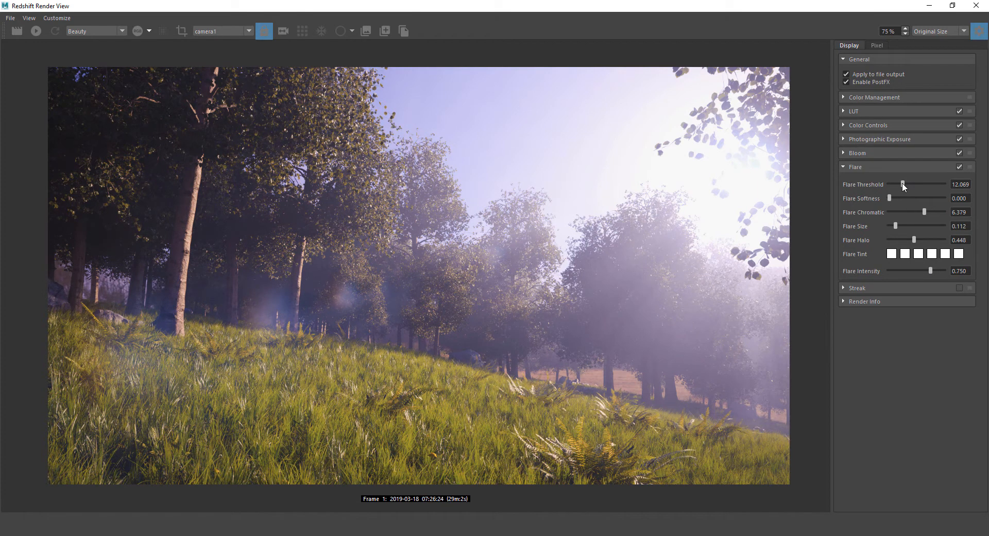
pyautogui.moveTo(902, 183)
pyautogui.mouseDown()
pyautogui.moveTo(892, 184)
pyautogui.moveTo(910, 187)
pyautogui.moveTo(876, 184)
pyautogui.moveTo(900, 188)
pyautogui.mouseUp()
pyautogui.moveTo(902, 181); pyautogui.dragTo(908, 181)
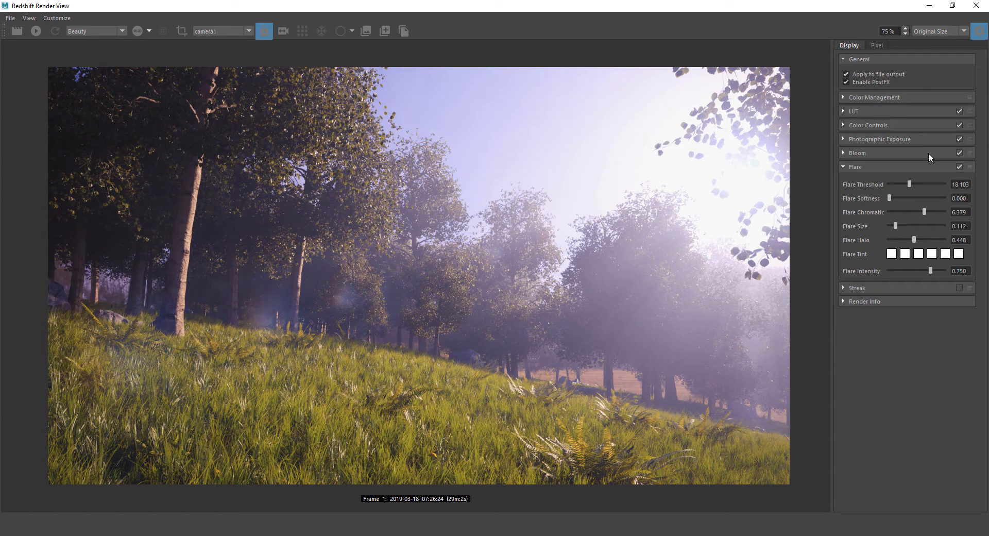
# Toggle Flare off and on to compare the render with and without it
pyautogui.click(958, 165)
pyautogui.click(958, 165)
pyautogui.click(959, 165)
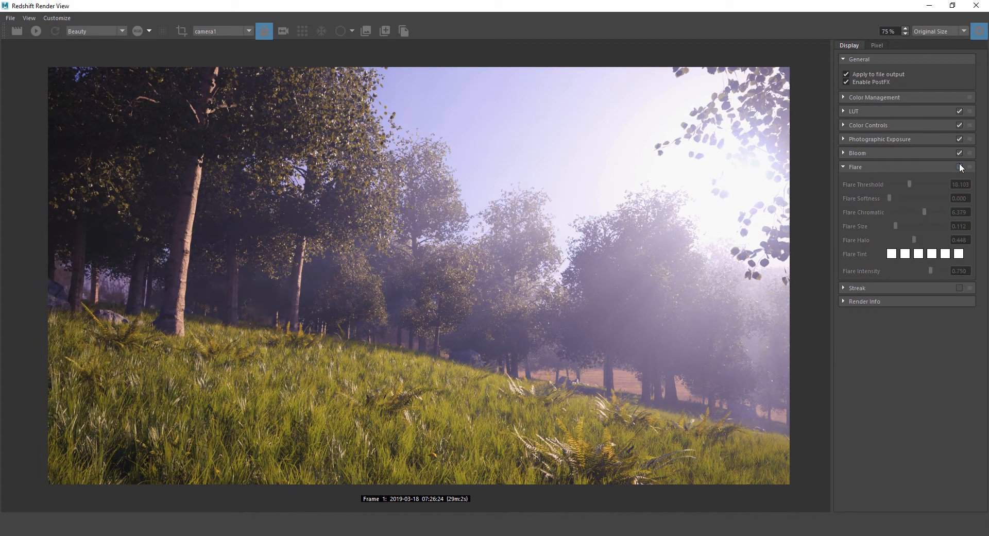
pyautogui.click(958, 165)
pyautogui.click(959, 166)
pyautogui.click(958, 165)
pyautogui.click(958, 166)
pyautogui.click(959, 166)
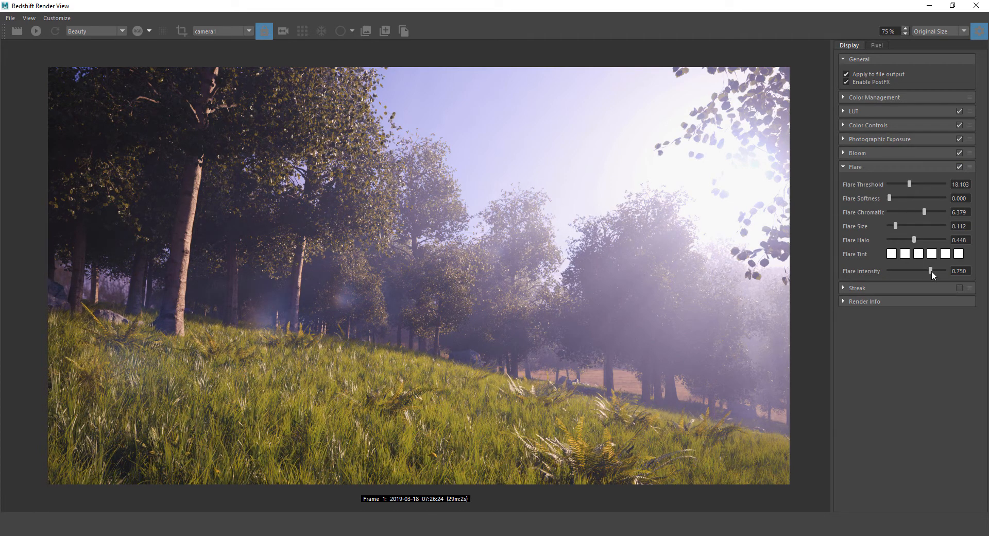
# Retune the flare to threshold 7.328, size 0.034, halo 0.474 and intensity 0.216
pyautogui.moveTo(930, 271); pyautogui.dragTo(919, 271)
pyautogui.moveTo(895, 225); pyautogui.dragTo(910, 227)
pyautogui.moveTo(910, 184); pyautogui.dragTo(861, 187)
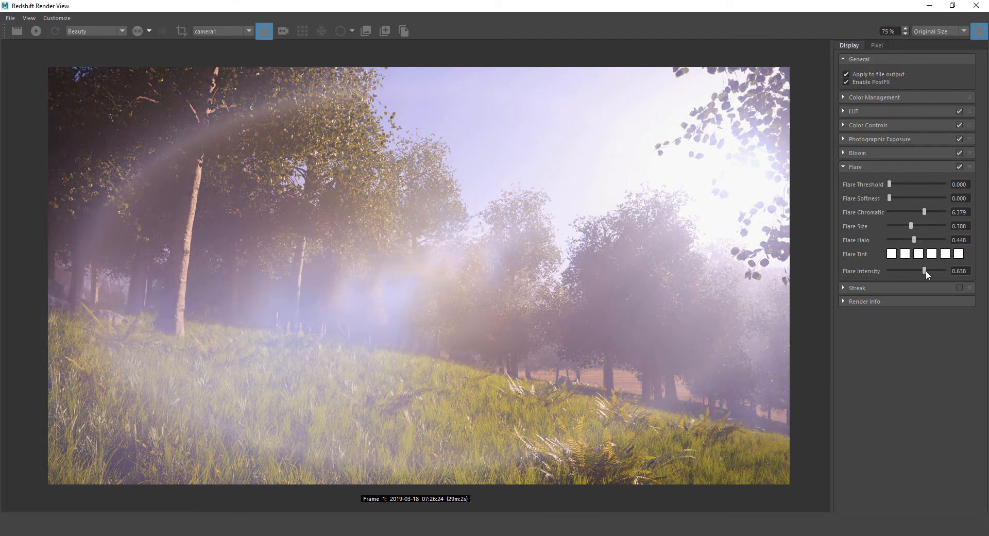
pyautogui.moveTo(925, 271); pyautogui.dragTo(932, 267)
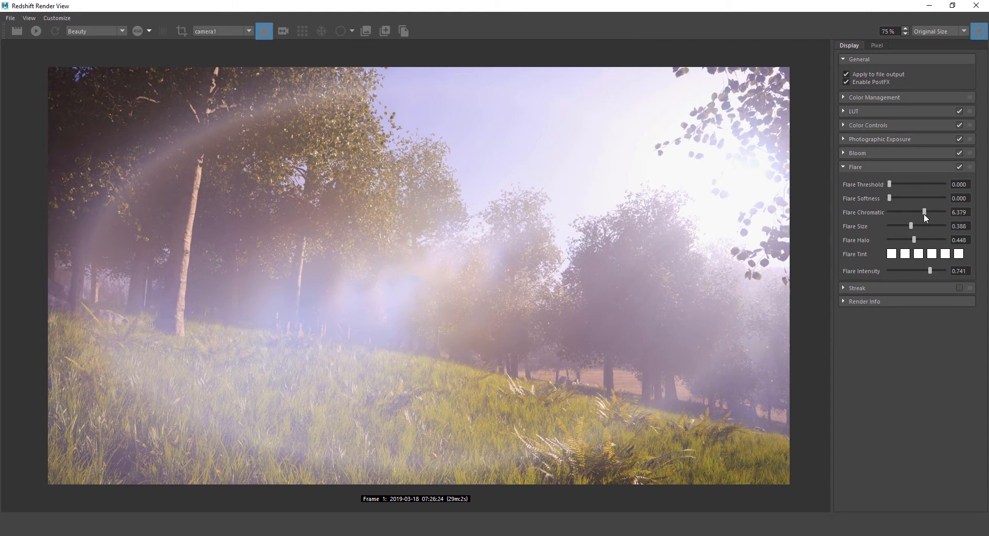
pyautogui.moveTo(889, 198); pyautogui.dragTo(854, 202)
pyautogui.moveTo(912, 228)
pyautogui.mouseDown()
pyautogui.moveTo(867, 221)
pyautogui.moveTo(969, 233)
pyautogui.moveTo(913, 229)
pyautogui.mouseUp()
pyautogui.moveTo(893, 197); pyautogui.dragTo(836, 205)
pyautogui.moveTo(901, 224); pyautogui.dragTo(877, 229)
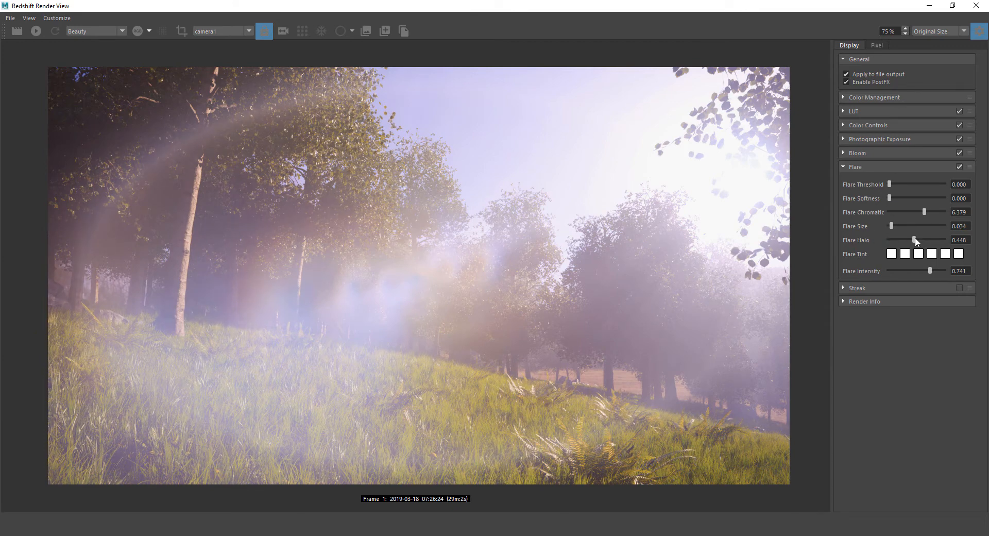
pyautogui.moveTo(914, 239); pyautogui.dragTo(915, 240)
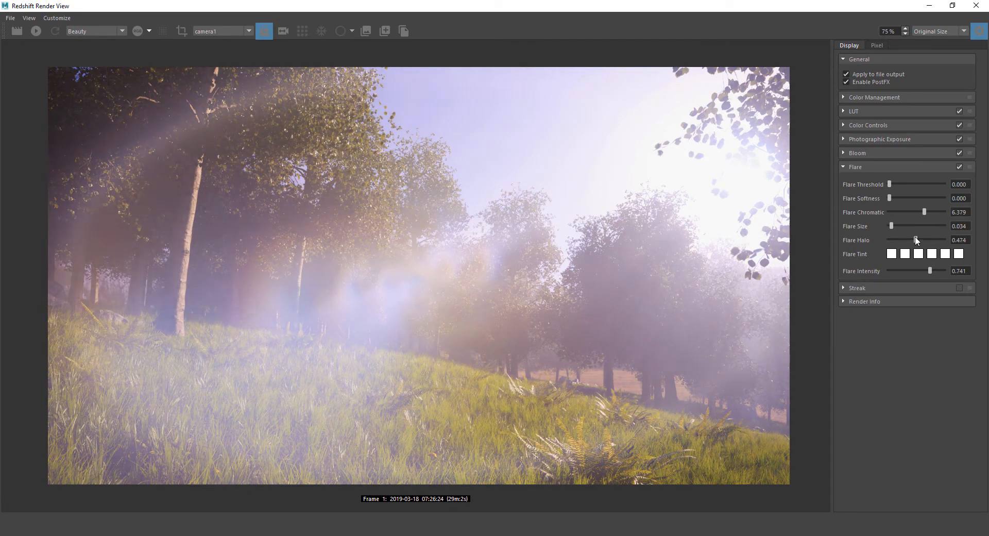
pyautogui.moveTo(890, 187)
pyautogui.mouseDown()
pyautogui.moveTo(899, 184)
pyautogui.moveTo(883, 183)
pyautogui.moveTo(895, 186)
pyautogui.mouseUp()
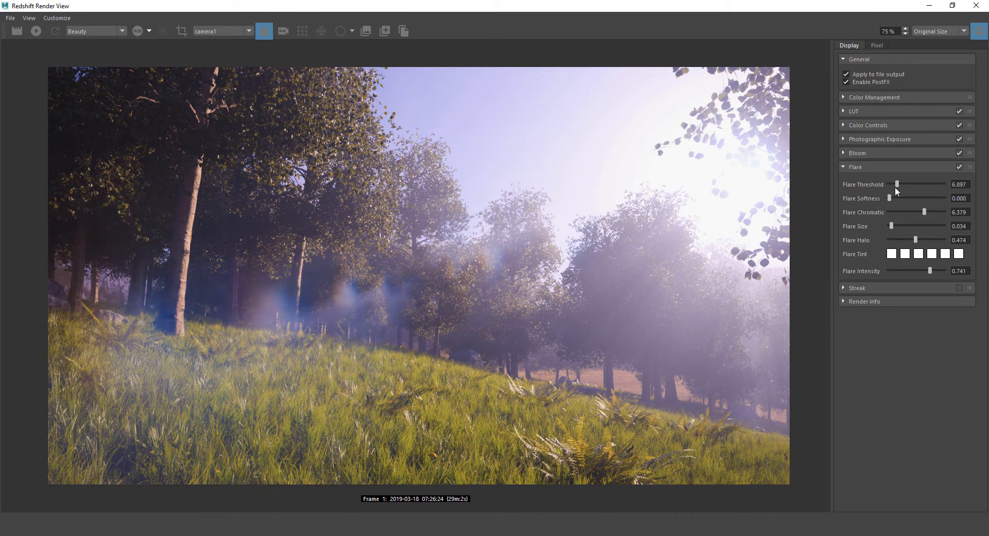
pyautogui.moveTo(922, 270); pyautogui.dragTo(902, 267)
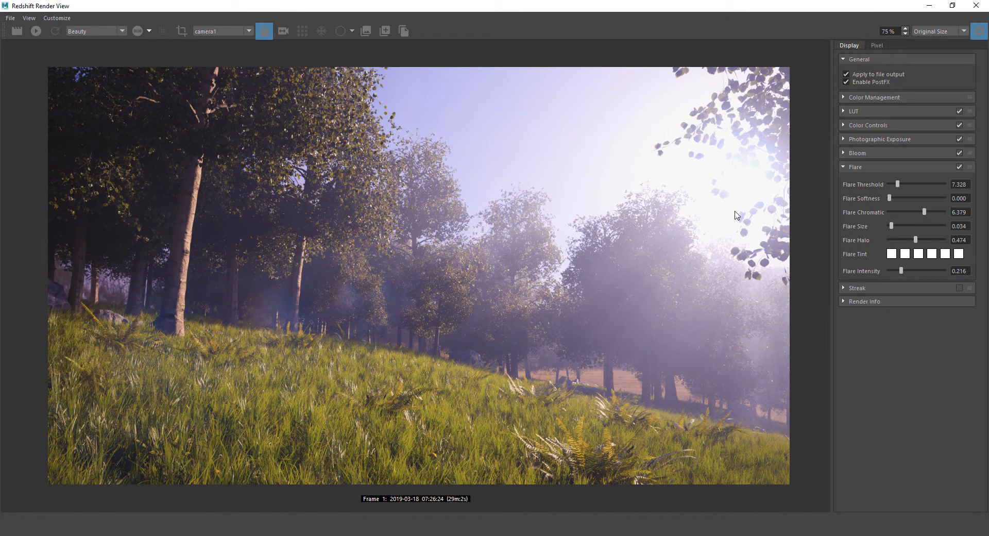
# Recheck the render with flare toggled off and on, then collapse Flare and expand Streak
pyautogui.click(957, 165)
pyautogui.click(956, 166)
pyautogui.click(956, 166)
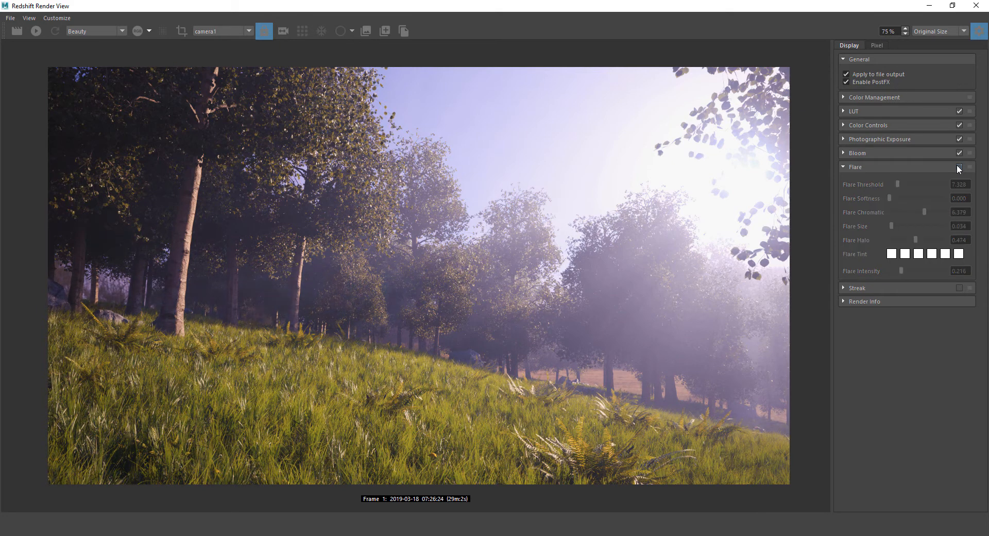
pyautogui.click(956, 166)
pyautogui.click(956, 166)
pyautogui.click(957, 166)
pyautogui.click(956, 166)
pyautogui.click(956, 166)
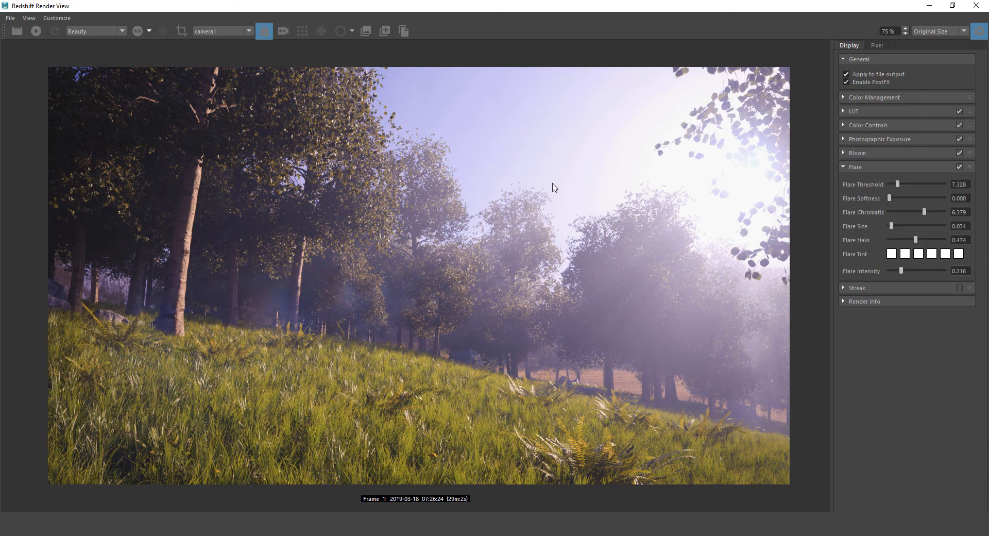
pyautogui.click(850, 166)
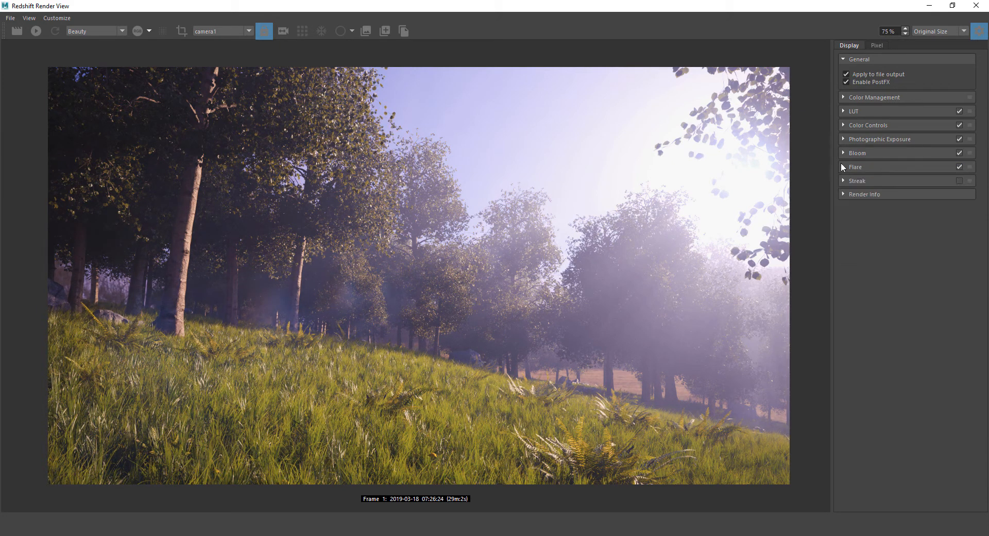
pyautogui.click(858, 181)
# Enable Streak and tune it to 5 streaks, threshold 35.000 and tail 0.802
pyautogui.click(959, 180)
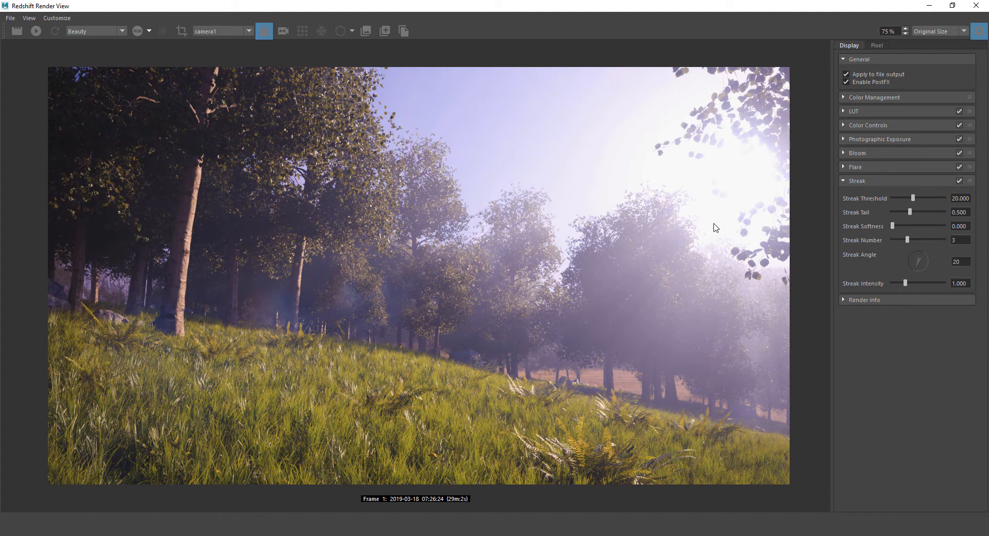
pyautogui.click(959, 181)
pyautogui.click(960, 181)
pyautogui.moveTo(911, 240); pyautogui.dragTo(922, 239)
pyautogui.moveTo(914, 199)
pyautogui.mouseDown()
pyautogui.moveTo(883, 193)
pyautogui.moveTo(905, 196)
pyautogui.moveTo(897, 199)
pyautogui.mouseUp()
pyautogui.moveTo(900, 198)
pyautogui.mouseDown()
pyautogui.moveTo(878, 198)
pyautogui.moveTo(889, 195)
pyautogui.mouseUp()
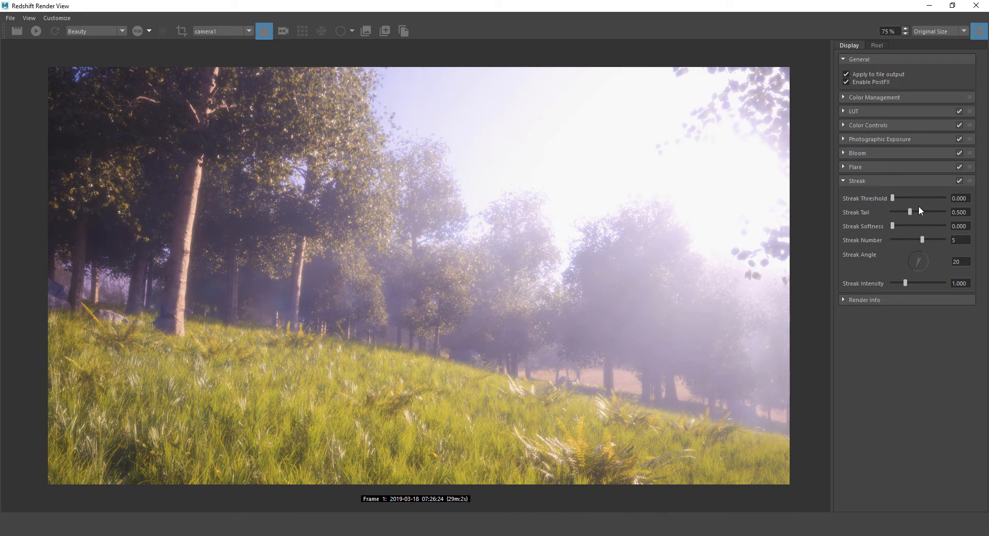
pyautogui.moveTo(891, 195)
pyautogui.mouseDown()
pyautogui.moveTo(901, 209)
pyautogui.moveTo(885, 209)
pyautogui.moveTo(929, 215)
pyautogui.moveTo(908, 199)
pyautogui.moveTo(922, 213)
pyautogui.mouseUp()
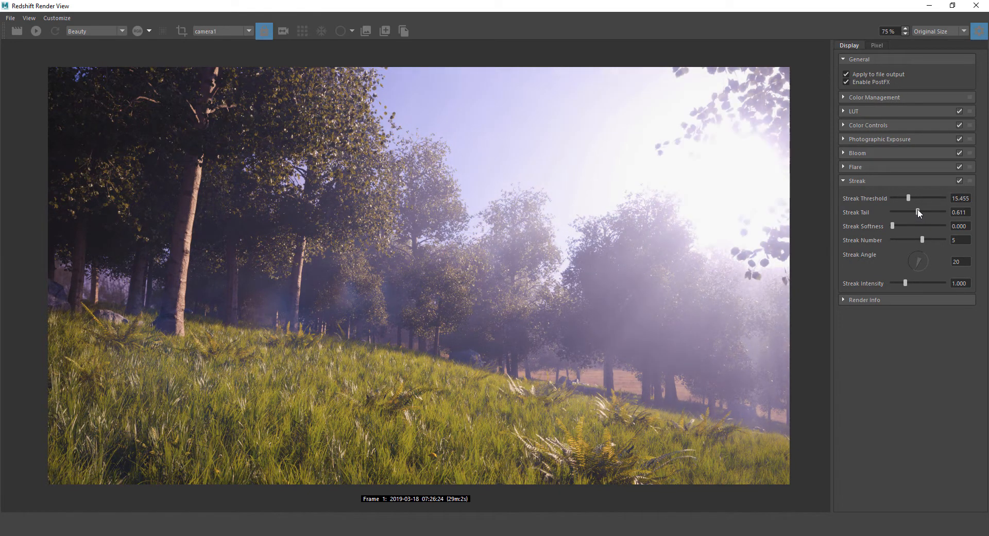
pyautogui.click(926, 211)
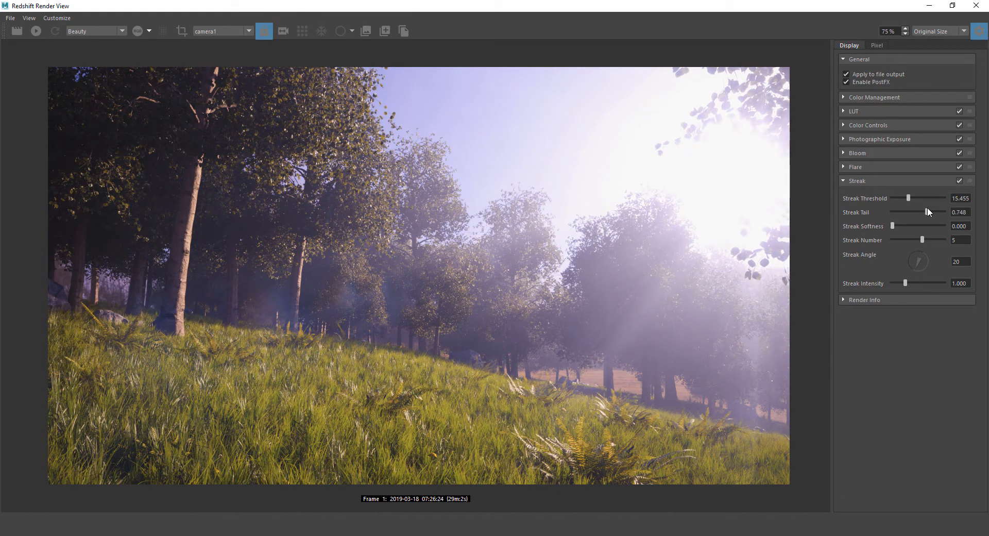
pyautogui.moveTo(909, 197)
pyautogui.mouseDown()
pyautogui.moveTo(930, 197)
pyautogui.moveTo(930, 209)
pyautogui.mouseUp()
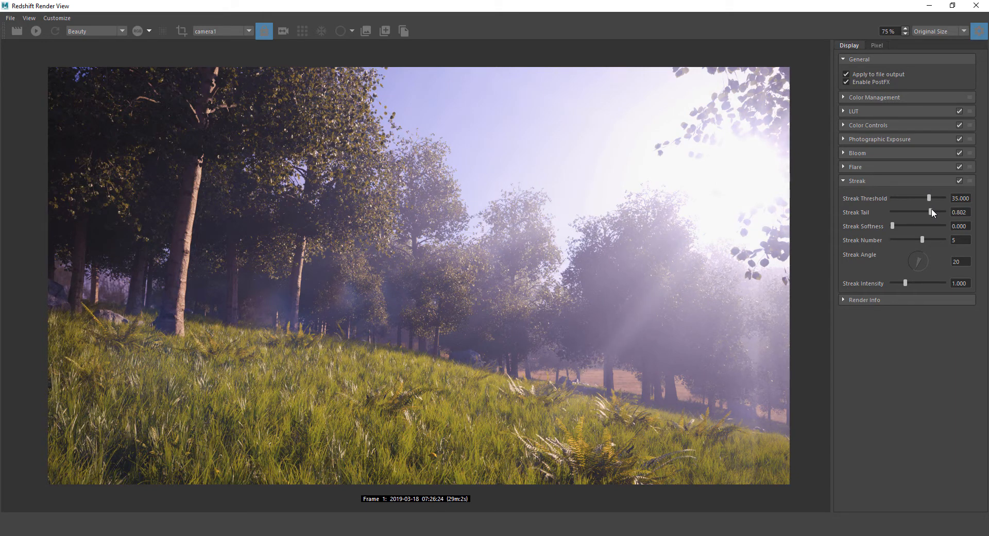
# Toggle streaks off and on repeatedly to compare the render
pyautogui.click(957, 179)
pyautogui.click(957, 179)
pyautogui.click(957, 179)
pyautogui.click(957, 178)
pyautogui.click(957, 178)
pyautogui.click(956, 179)
pyautogui.click(957, 178)
pyautogui.click(957, 179)
# Set Streak Number to 7 and rotate the Streak Angle to 10
pyautogui.moveTo(922, 239)
pyautogui.mouseDown()
pyautogui.moveTo(985, 241)
pyautogui.moveTo(903, 238)
pyautogui.mouseUp()
pyautogui.press('Down')
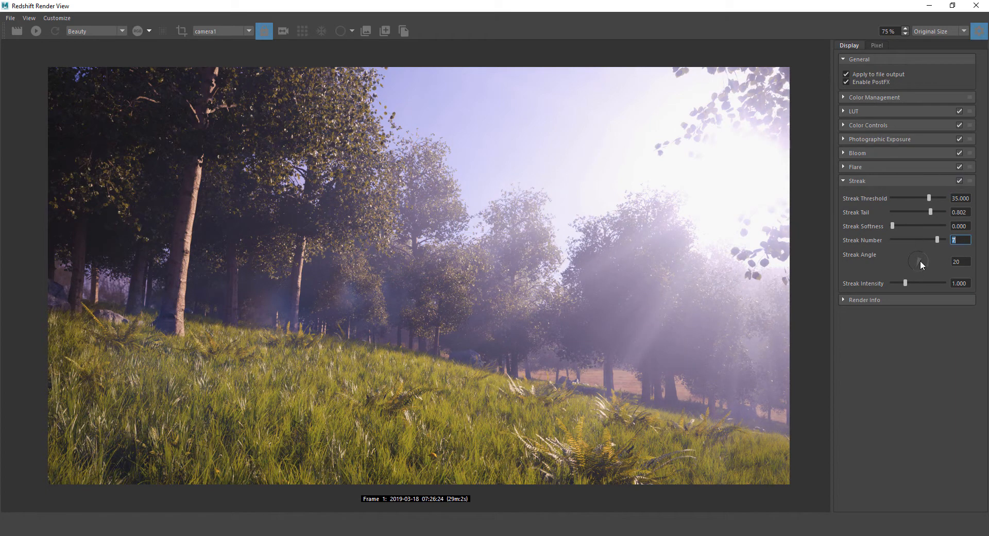
pyautogui.moveTo(920, 264)
pyautogui.mouseDown()
pyautogui.moveTo(901, 251)
pyautogui.moveTo(914, 281)
pyautogui.mouseUp()
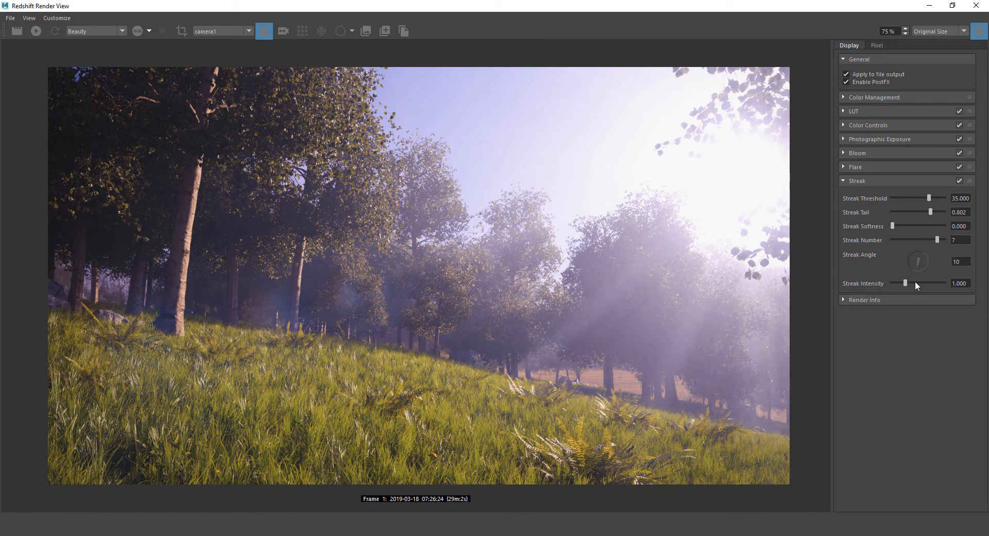
pyautogui.click(959, 180)
pyautogui.click(959, 180)
# Set Streak Intensity to 0.764, compare with streaks off, and expand Render Info
pyautogui.moveTo(906, 283)
pyautogui.mouseDown()
pyautogui.moveTo(942, 282)
pyautogui.moveTo(870, 283)
pyautogui.moveTo(898, 286)
pyautogui.mouseUp()
pyautogui.click(960, 180)
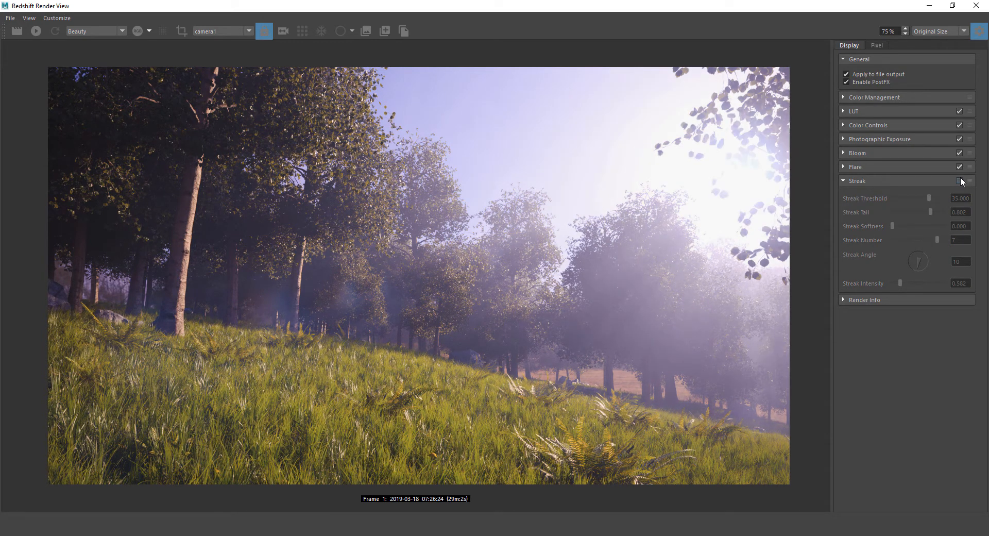
pyautogui.click(959, 180)
pyautogui.click(959, 180)
pyautogui.click(959, 180)
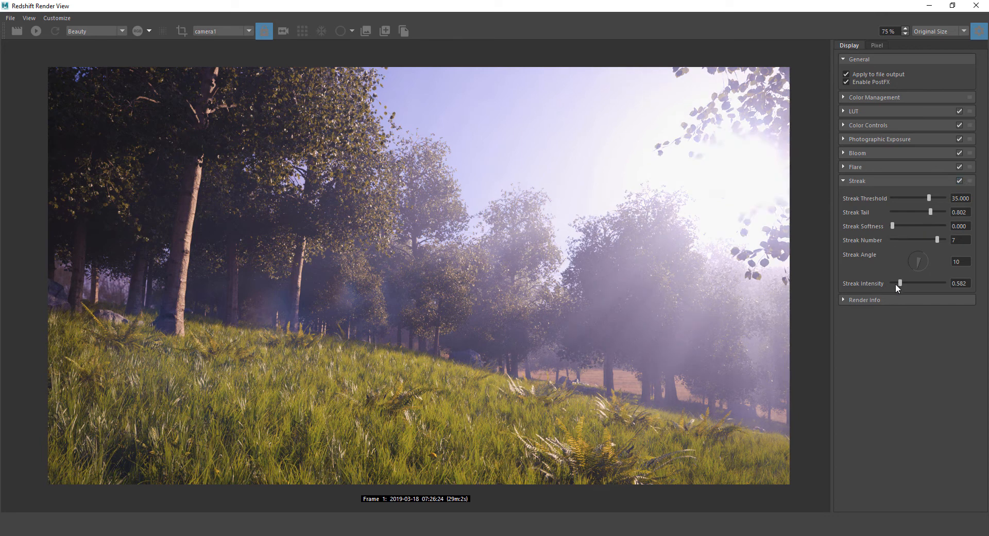
pyautogui.moveTo(899, 280); pyautogui.dragTo(896, 279)
pyautogui.moveTo(899, 282); pyautogui.dragTo(901, 281)
pyautogui.click(959, 179)
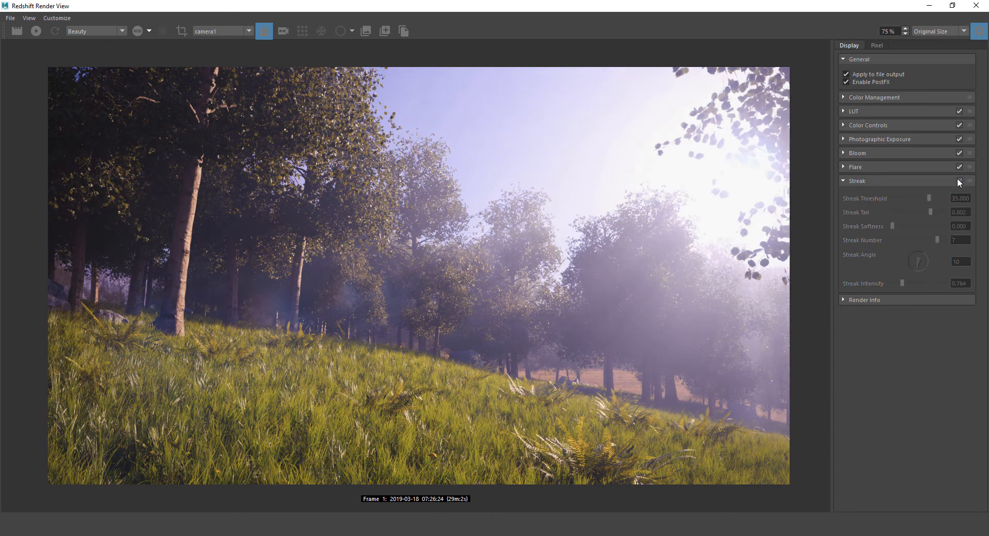
pyautogui.click(958, 180)
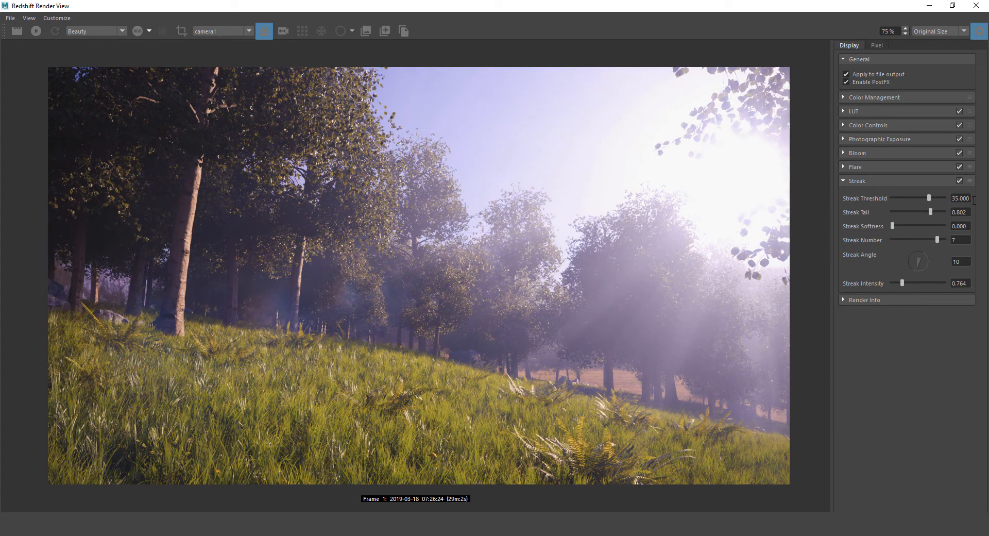
pyautogui.click(846, 300)
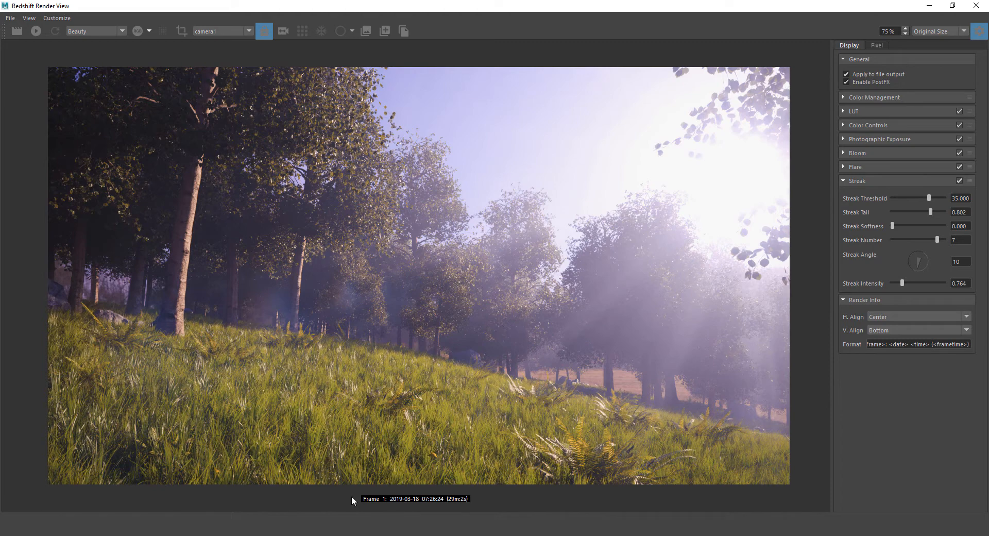
# Try Right and Left caption alignment, settle on Center, and collapse Render Info
pyautogui.click(873, 317)
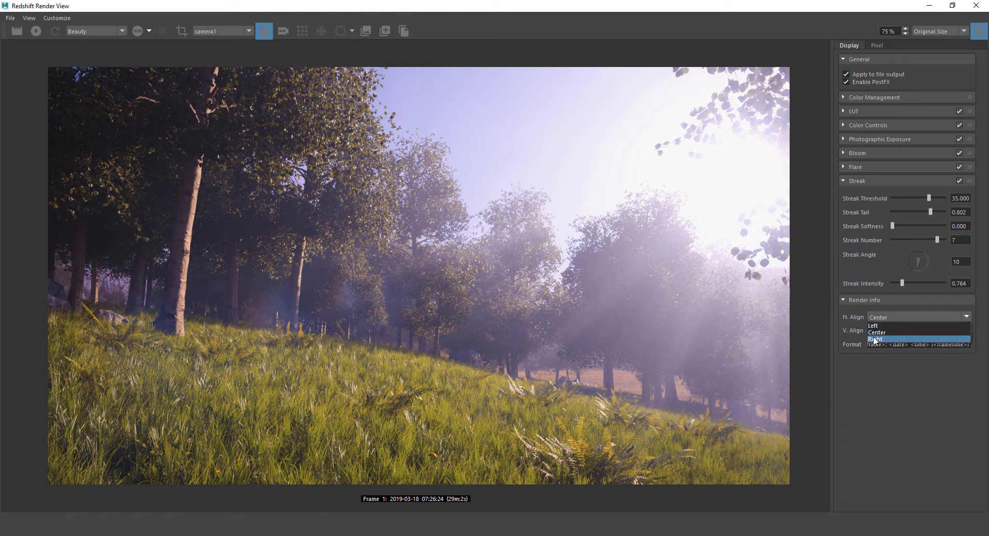
pyautogui.click(876, 338)
pyautogui.click(888, 317)
pyautogui.click(875, 325)
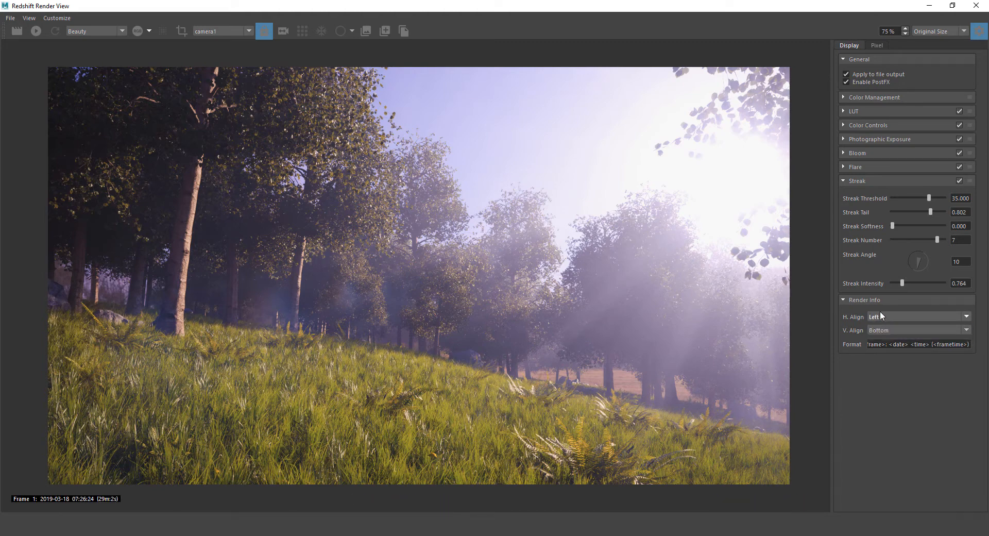
pyautogui.click(879, 317)
pyautogui.click(881, 331)
pyautogui.click(857, 299)
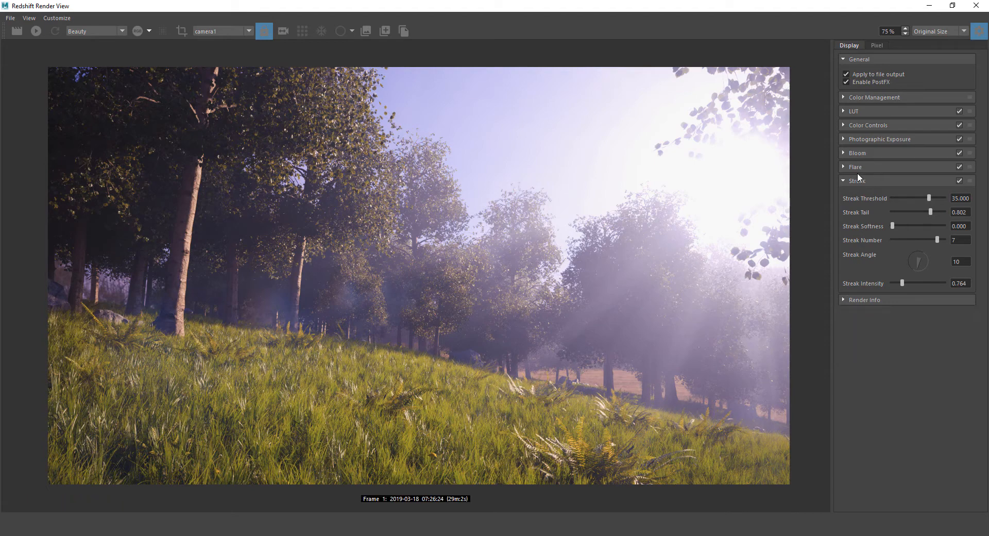
pyautogui.click(845, 82)
pyautogui.click(845, 83)
pyautogui.click(845, 82)
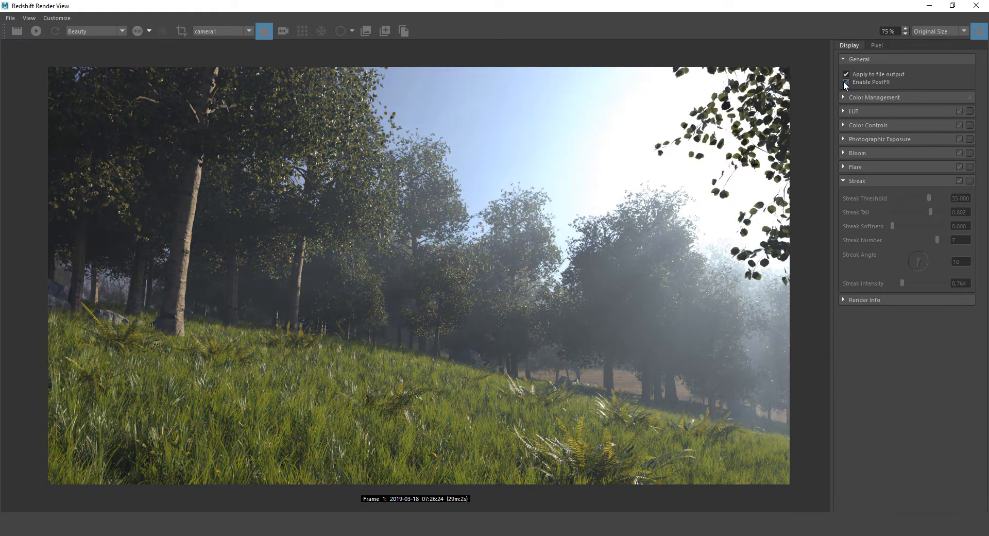
pyautogui.click(845, 82)
pyautogui.click(845, 82)
pyautogui.click(845, 83)
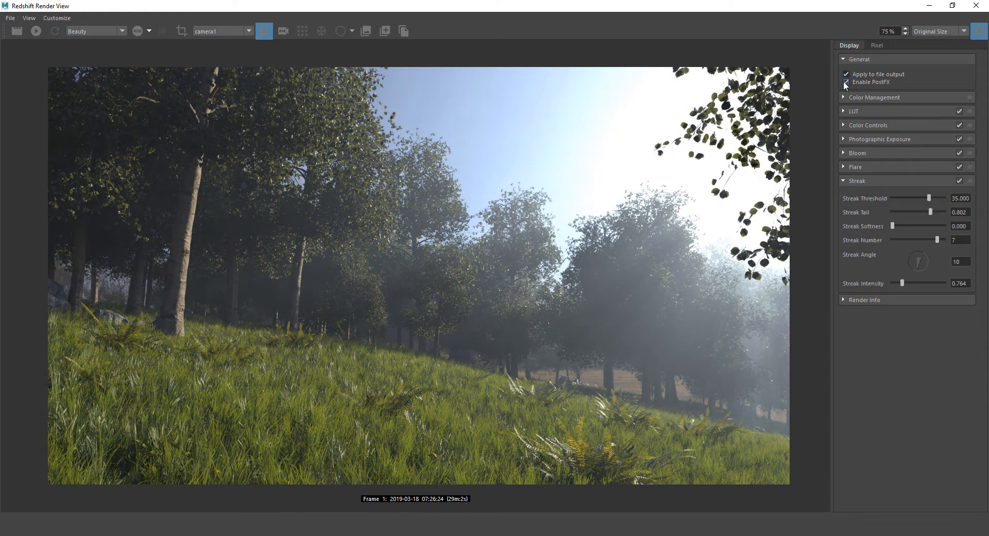
pyautogui.click(845, 83)
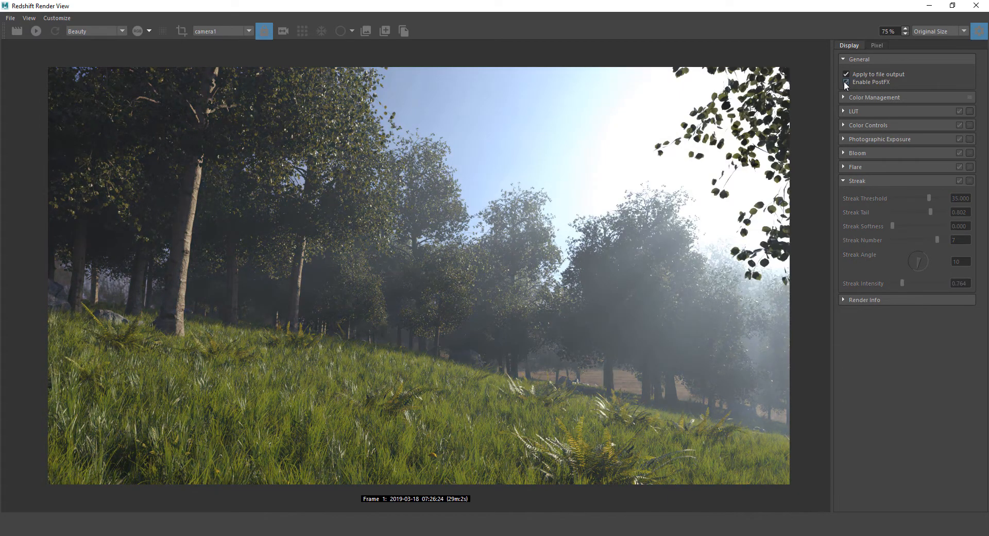
pyautogui.click(845, 82)
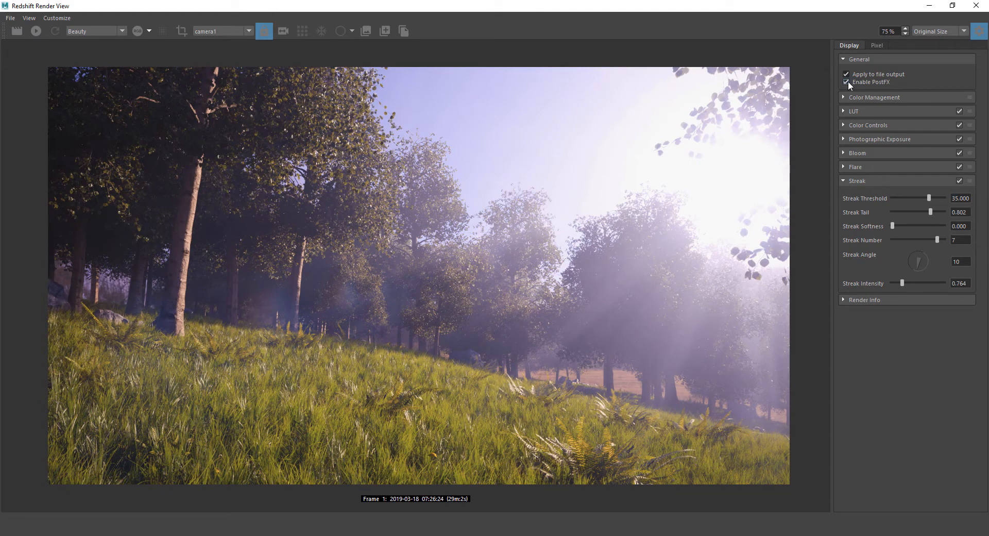
pyautogui.click(845, 82)
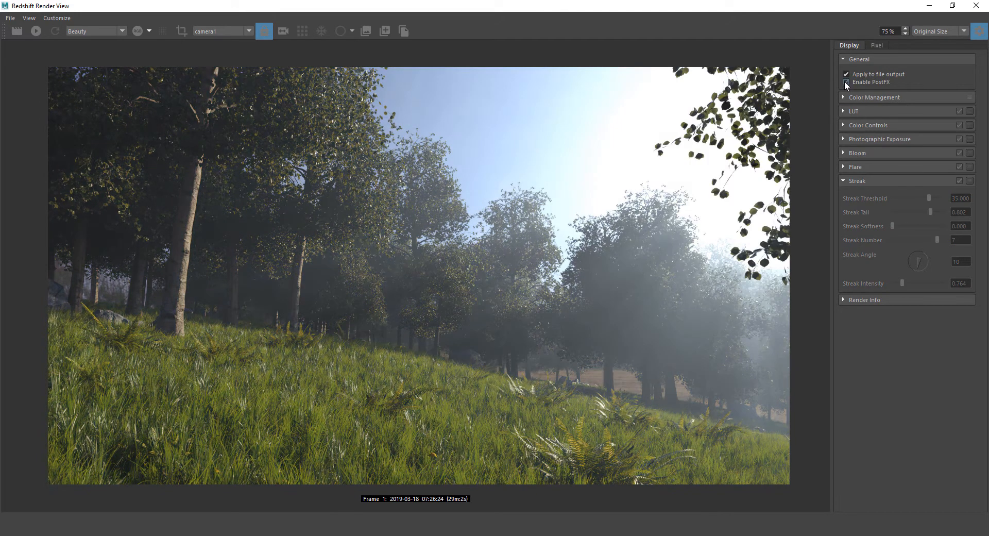
pyautogui.click(845, 82)
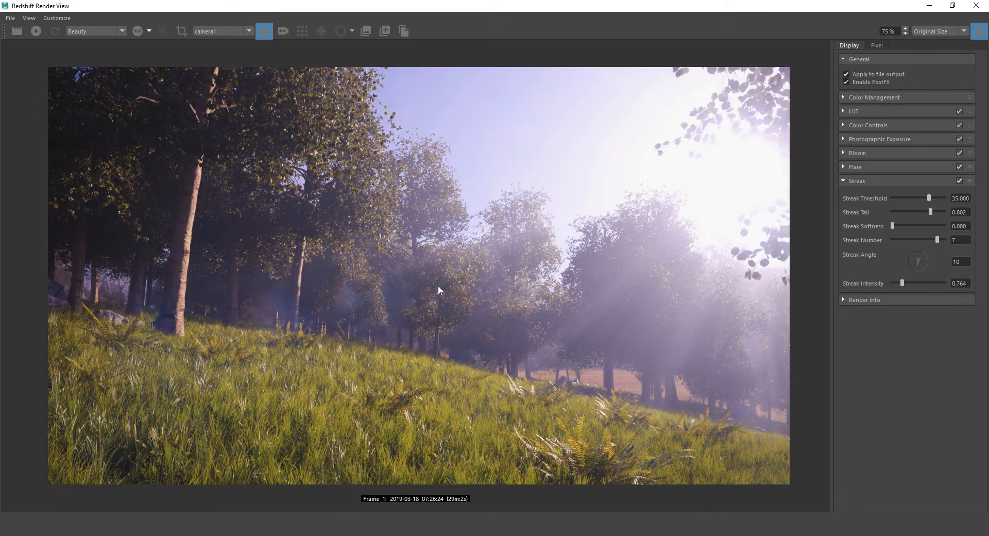
# Expand Photographic Exposure and toggle Enable PostFX off and on to compare
pyautogui.click(843, 138)
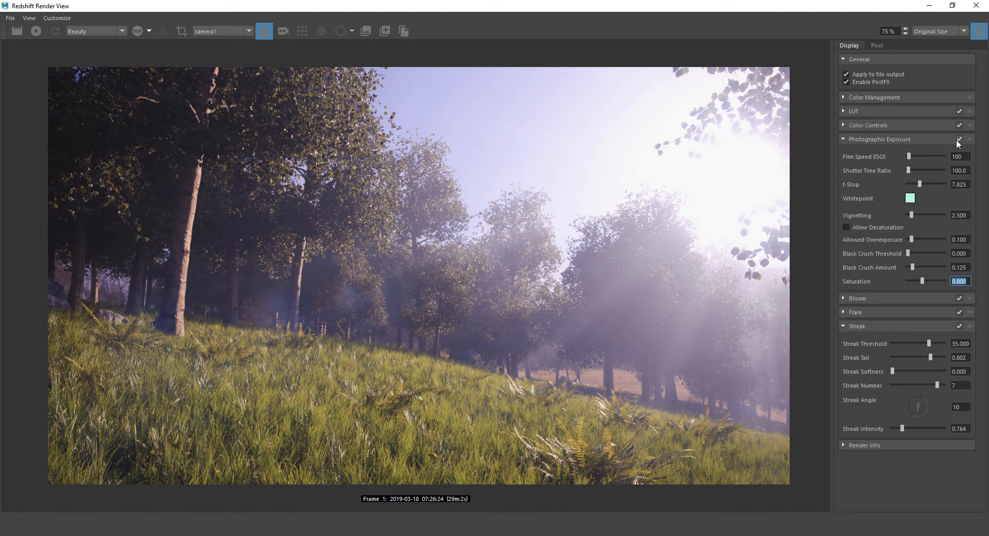
pyautogui.click(846, 82)
pyautogui.click(846, 81)
pyautogui.click(845, 82)
pyautogui.click(846, 81)
pyautogui.click(846, 81)
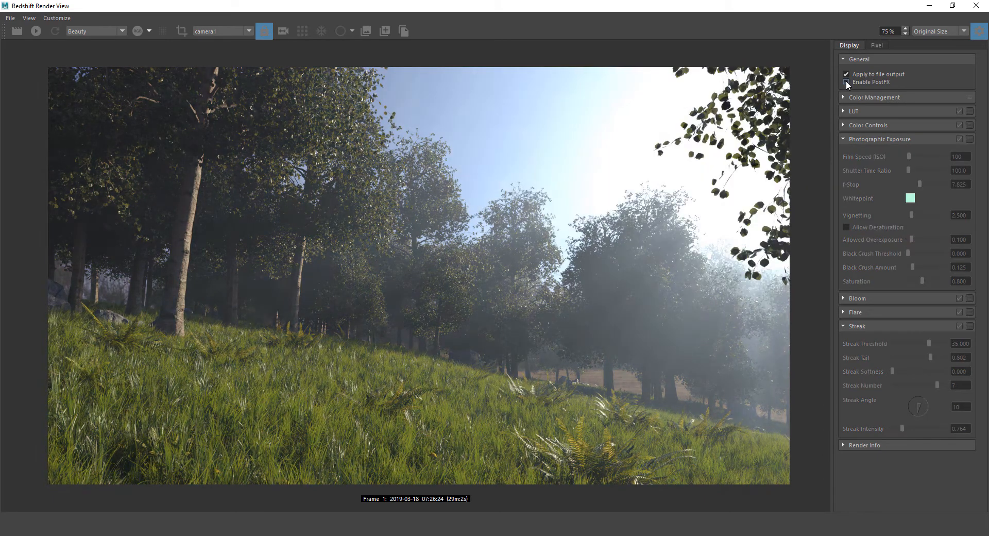
pyautogui.click(846, 81)
# Set Saturation to 0.9 and lower the Color Controls exposure to 0.03
pyautogui.click(966, 281)
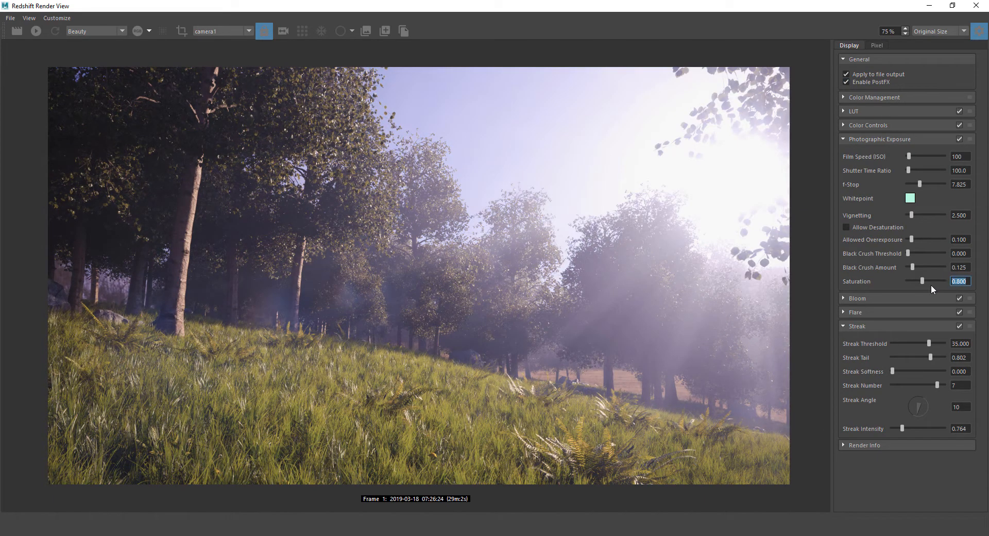
pyautogui.write('0.9')
pyautogui.press('Return')
pyautogui.click(844, 126)
pyautogui.moveTo(912, 141); pyautogui.dragTo(909, 154)
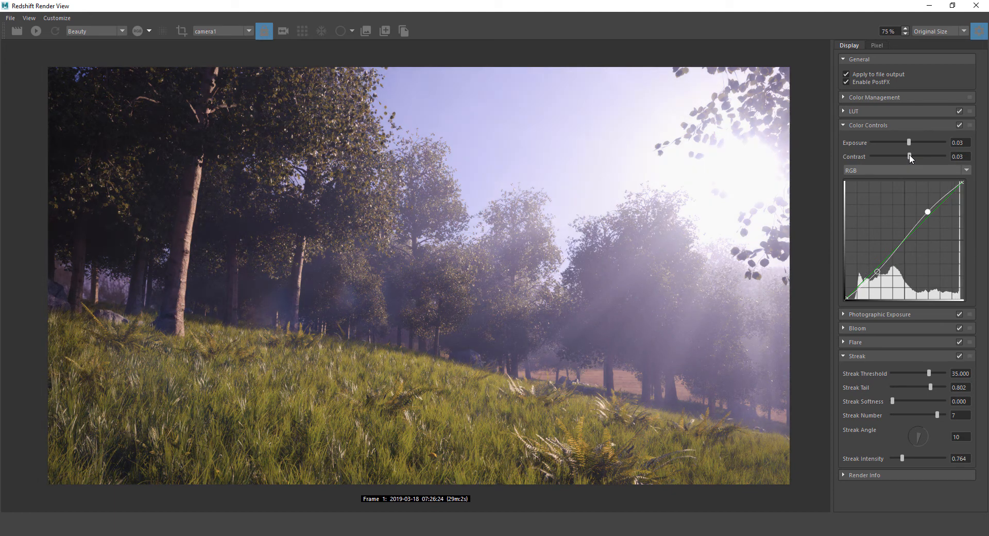
# Compare Color Controls off and on, then reset them to default values
pyautogui.click(959, 125)
pyautogui.click(959, 124)
pyautogui.click(968, 125)
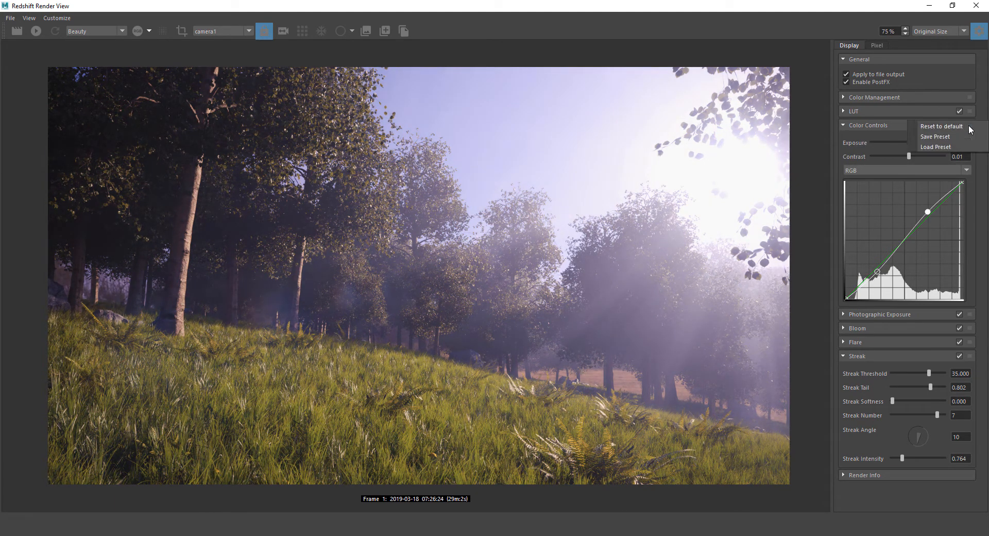
pyautogui.click(940, 127)
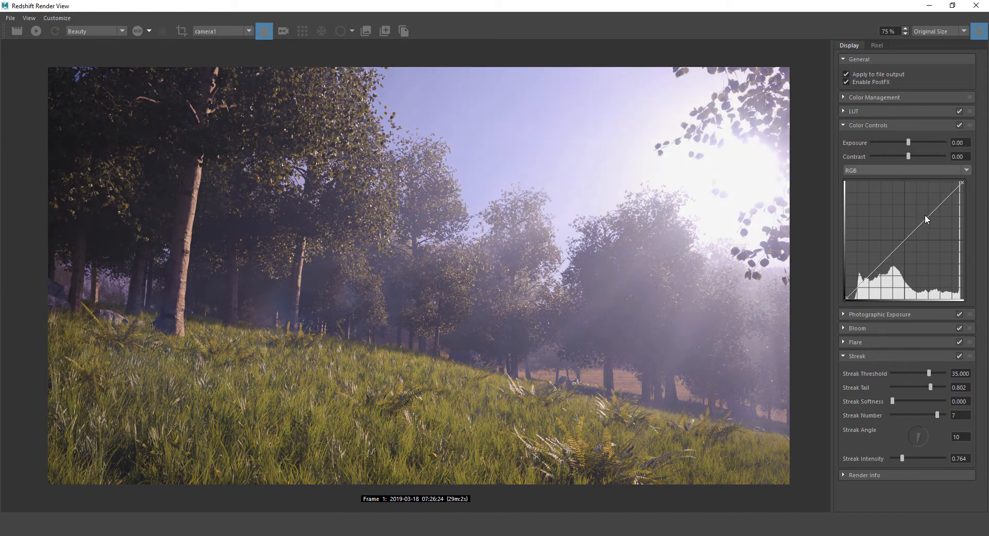
# Shape the RGB curve into a gentle S with raised highlights and a darker shadow point
pyautogui.moveTo(927, 215); pyautogui.dragTo(927, 218)
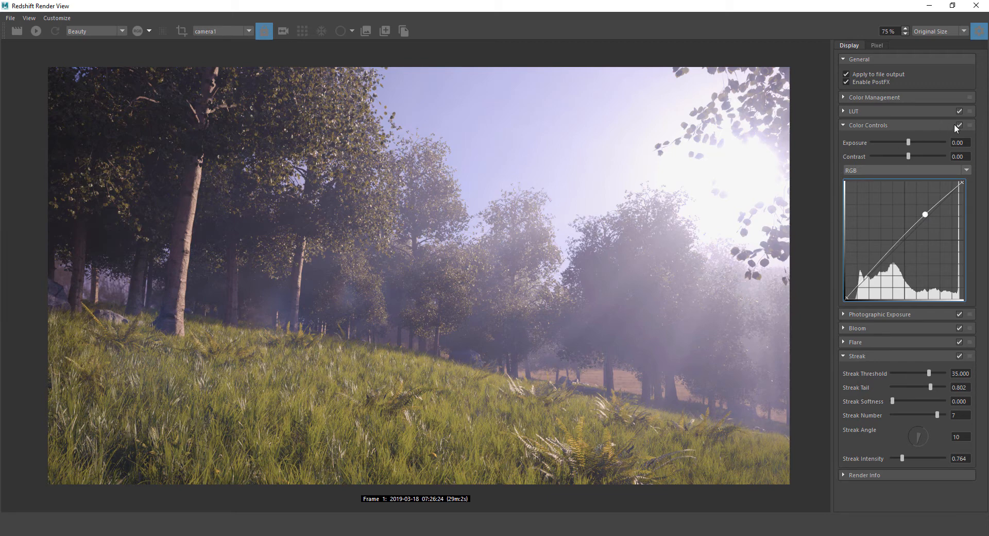
pyautogui.click(882, 259)
pyautogui.click(884, 266)
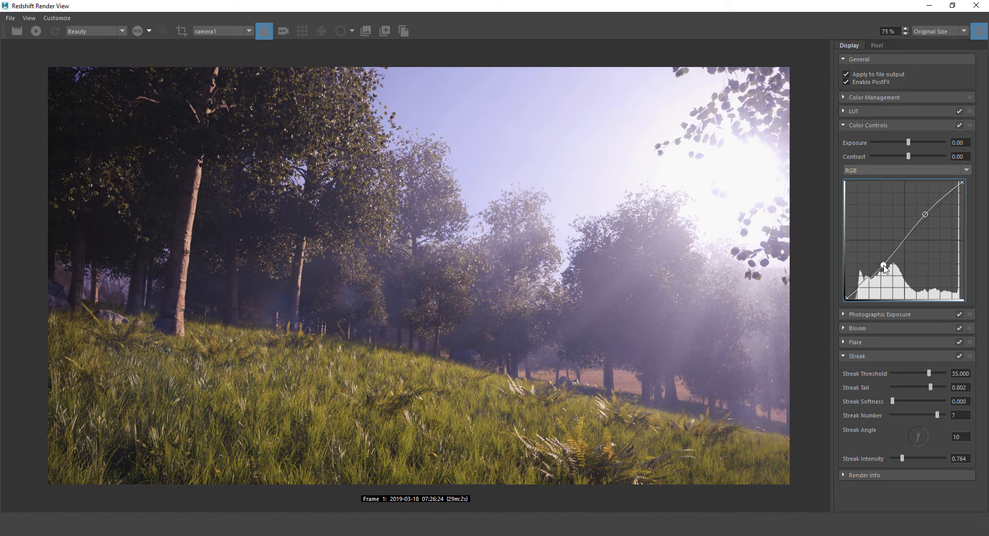
pyautogui.moveTo(884, 266); pyautogui.dragTo(882, 266)
pyautogui.moveTo(926, 214); pyautogui.dragTo(927, 219)
pyautogui.click(959, 125)
pyautogui.click(959, 125)
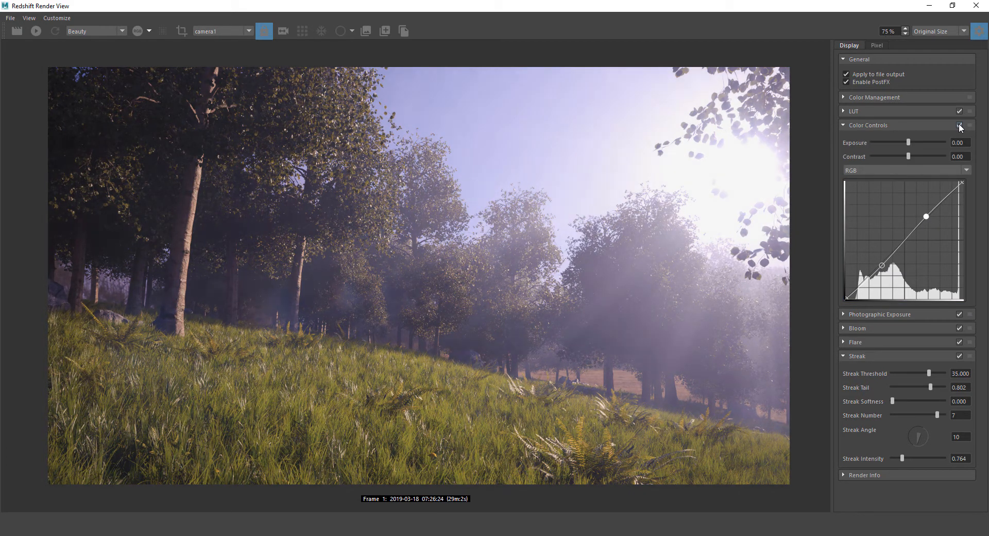
pyautogui.click(959, 124)
pyautogui.click(959, 124)
pyautogui.click(959, 124)
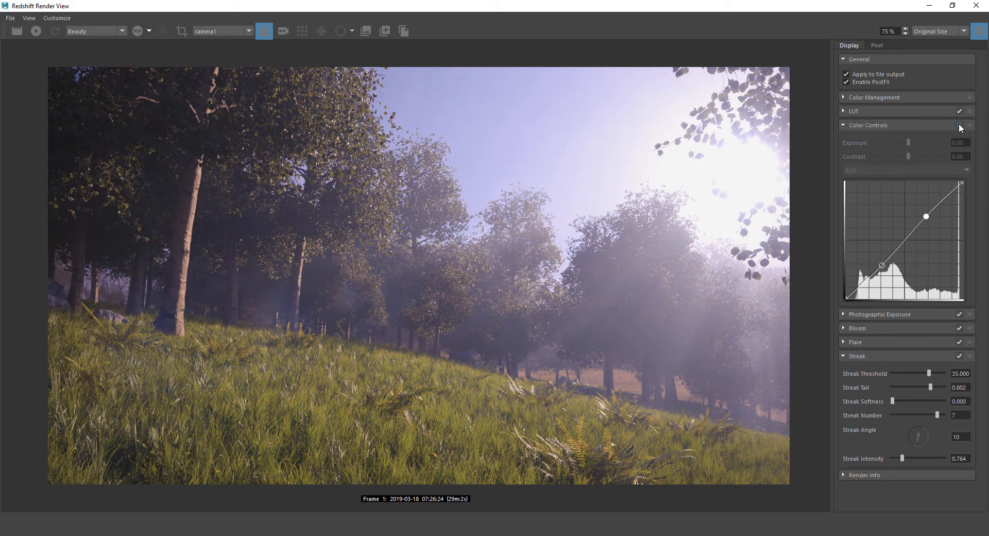
pyautogui.click(959, 124)
pyautogui.click(957, 125)
pyautogui.click(958, 125)
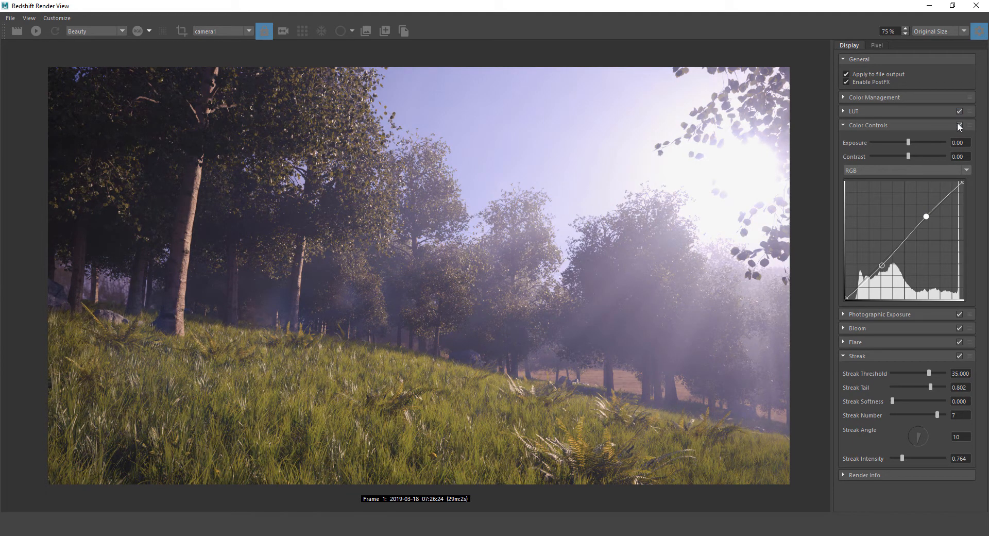
pyautogui.click(957, 124)
pyautogui.click(957, 124)
pyautogui.click(956, 124)
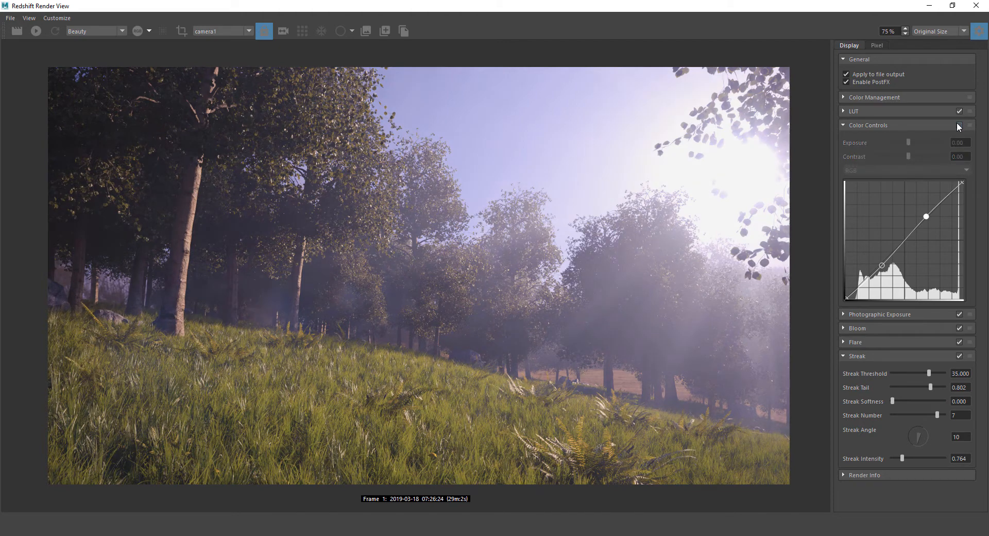
pyautogui.click(958, 125)
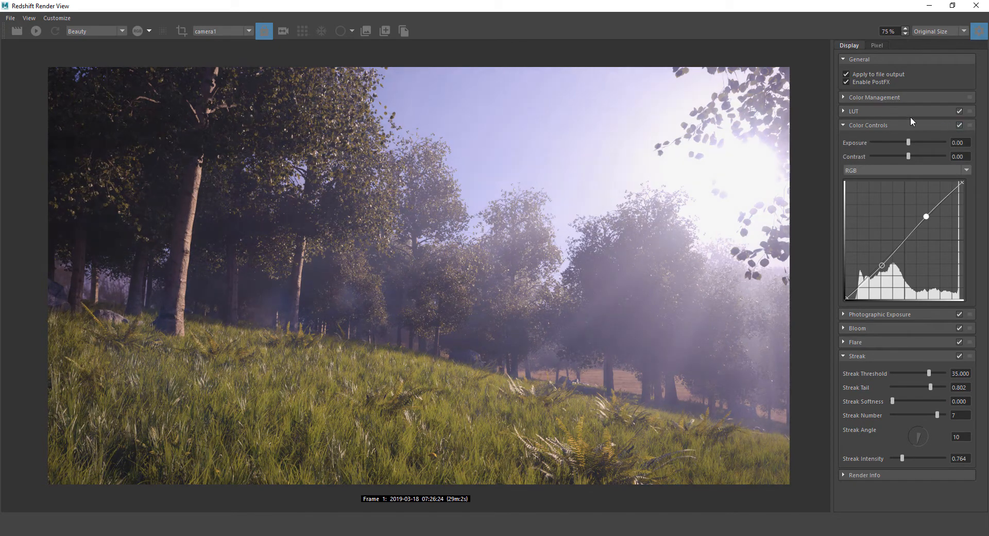
pyautogui.click(845, 81)
pyautogui.click(845, 81)
pyautogui.click(845, 80)
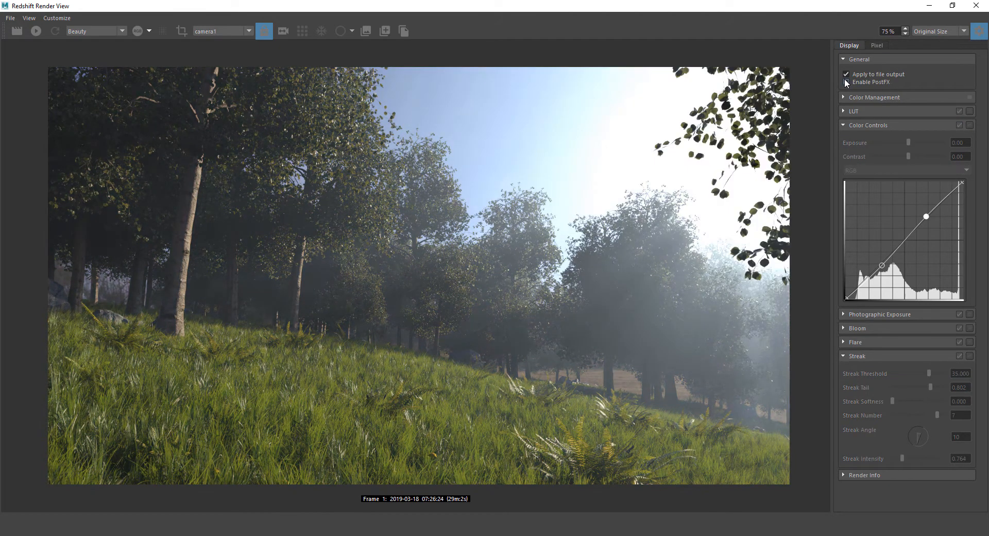
pyautogui.click(845, 81)
pyautogui.click(845, 80)
pyautogui.click(845, 81)
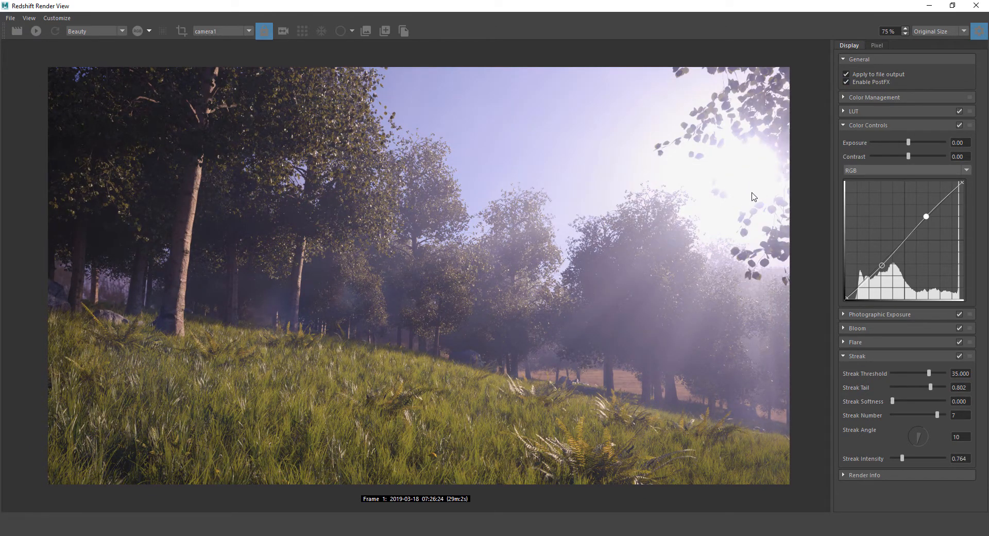
pyautogui.click(847, 81)
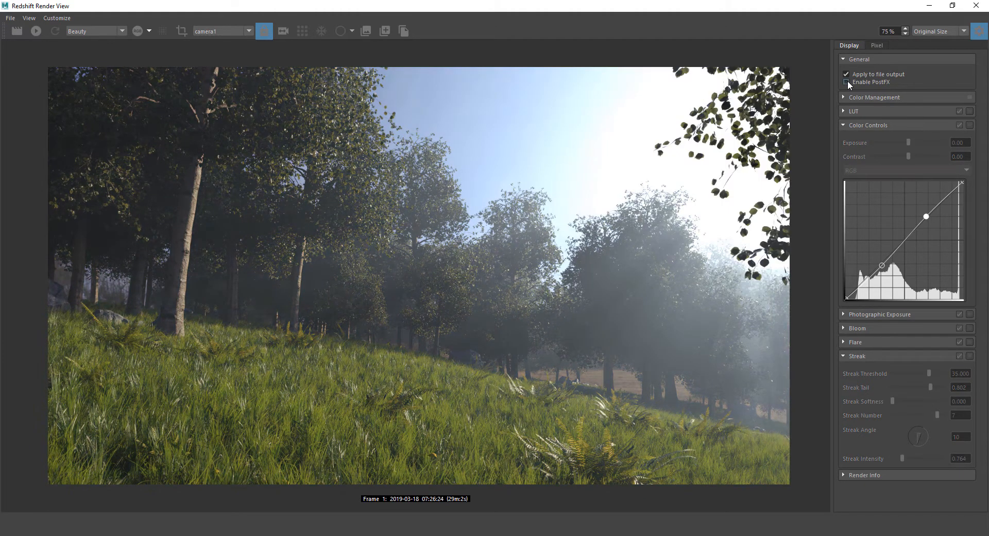
pyautogui.click(848, 81)
# Zoom out, compare PostFX off and on, and collapse the Color Controls and Streak sections
pyautogui.scroll(-1, 523, 235)
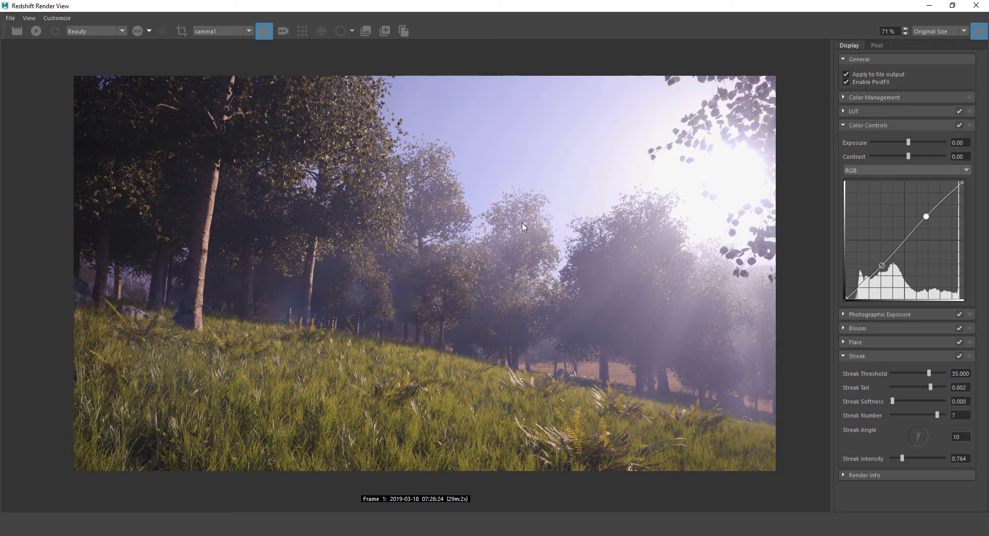
pyautogui.click(846, 83)
pyautogui.click(846, 84)
pyautogui.click(846, 81)
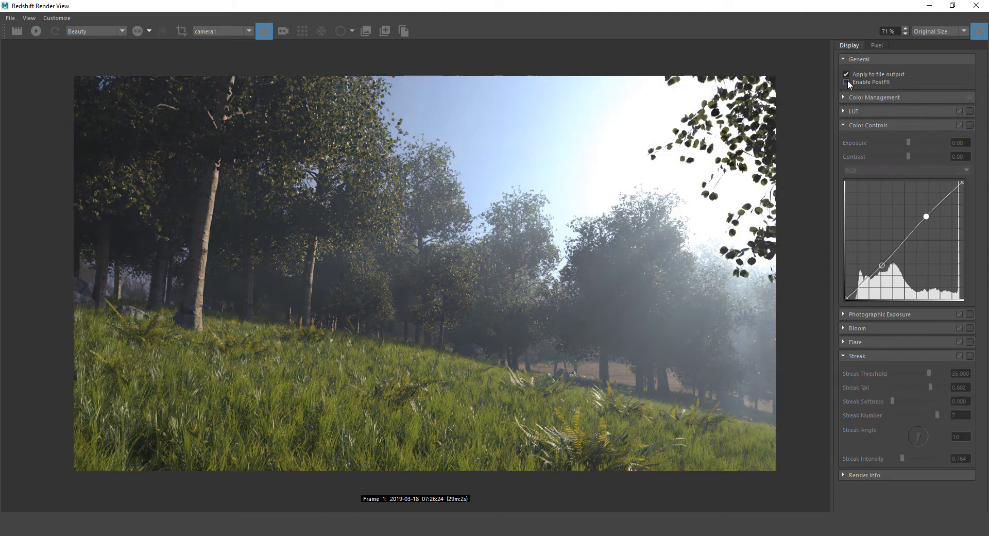
pyautogui.click(846, 81)
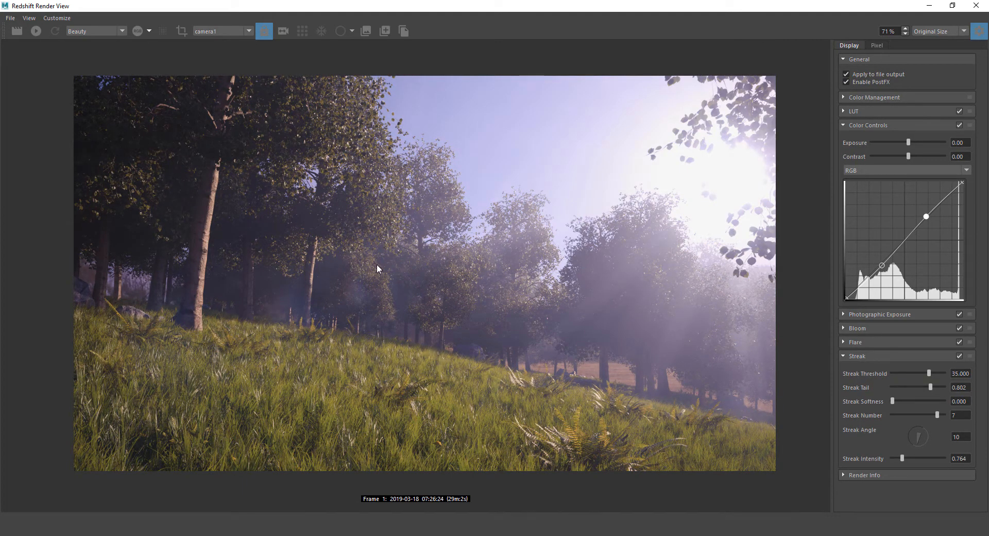
pyautogui.click(843, 126)
pyautogui.click(845, 179)
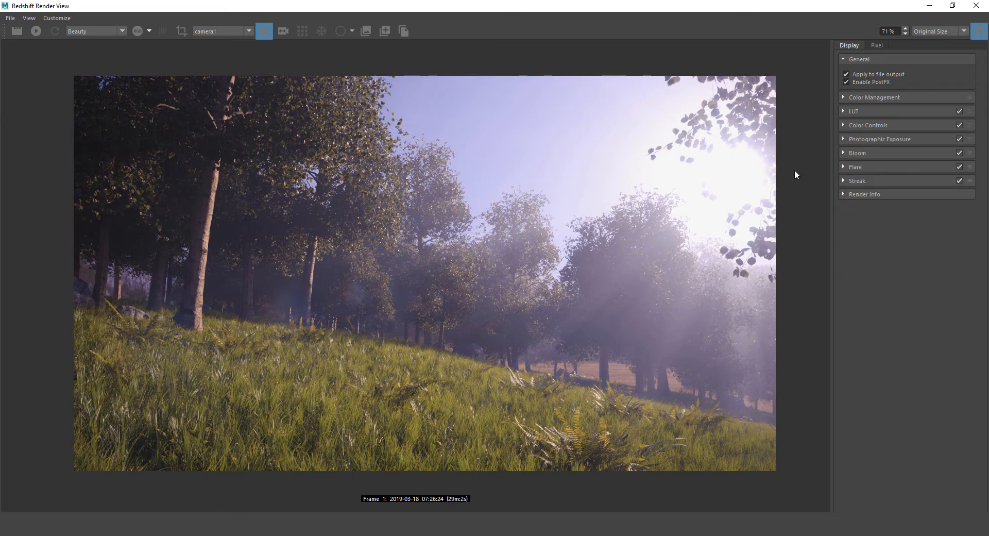